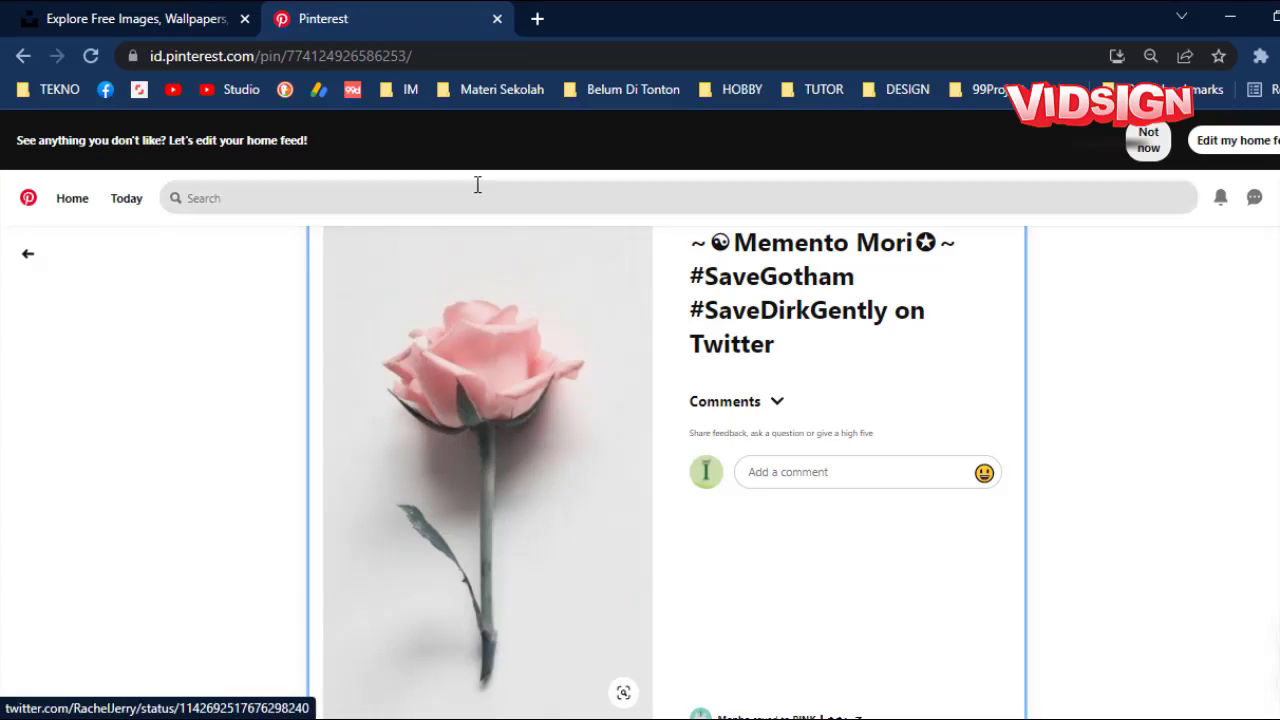
Copy the pink rose photo from Pinterest and paste it onto the Inkscape canvas.
right_click(471, 372)
click(516, 440)
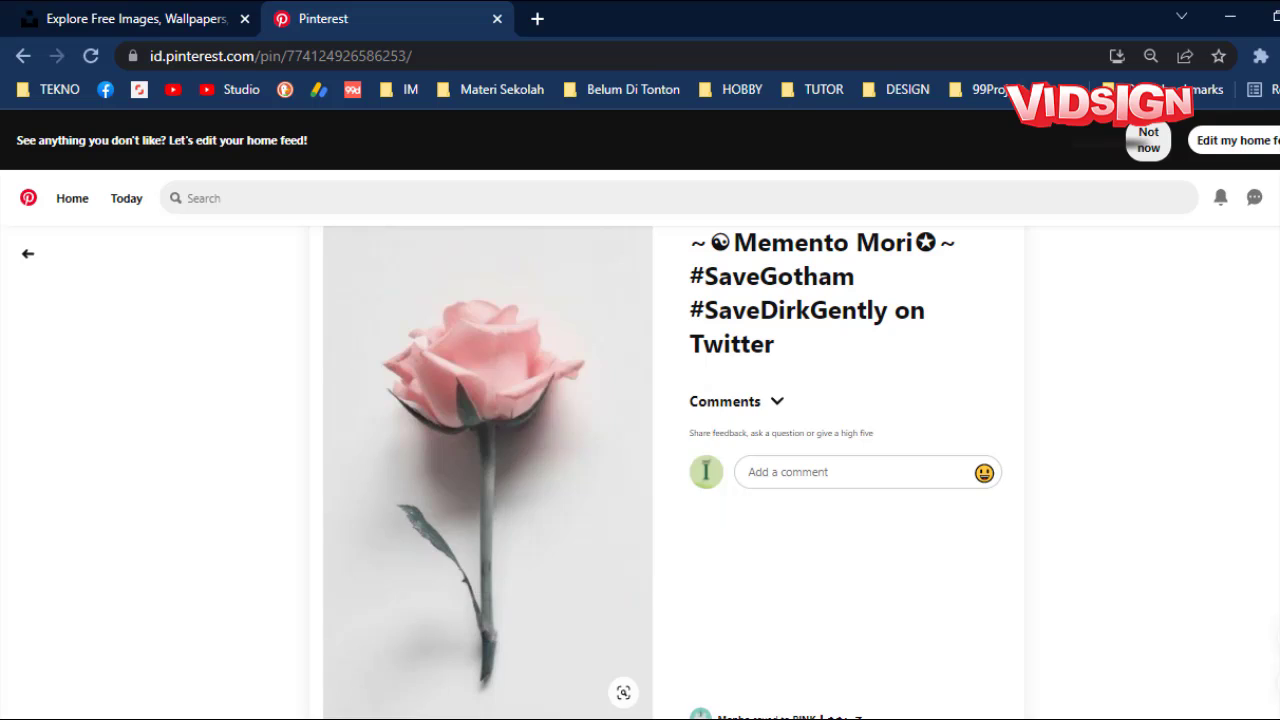
right_click(593, 328)
click(620, 450)
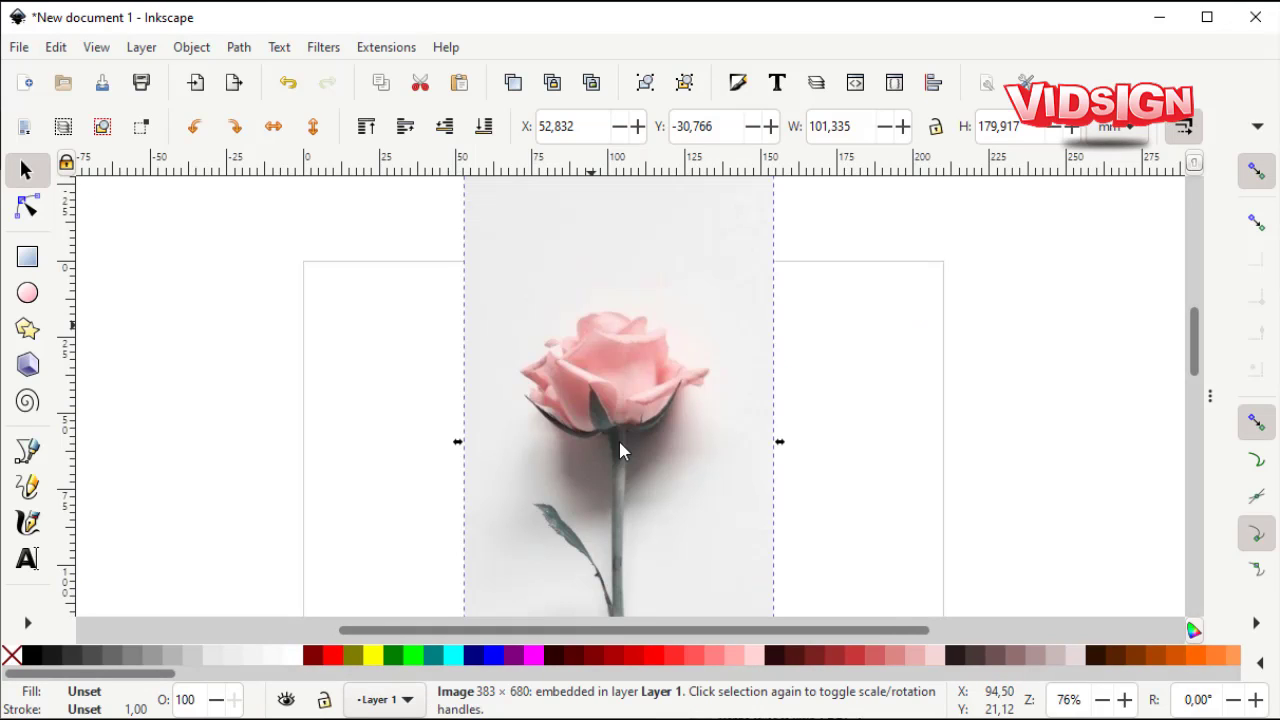
Shrink the rose photo to fit the page, centre it, and zoom in on the bloom.
scroll(640, 290, up, 3)
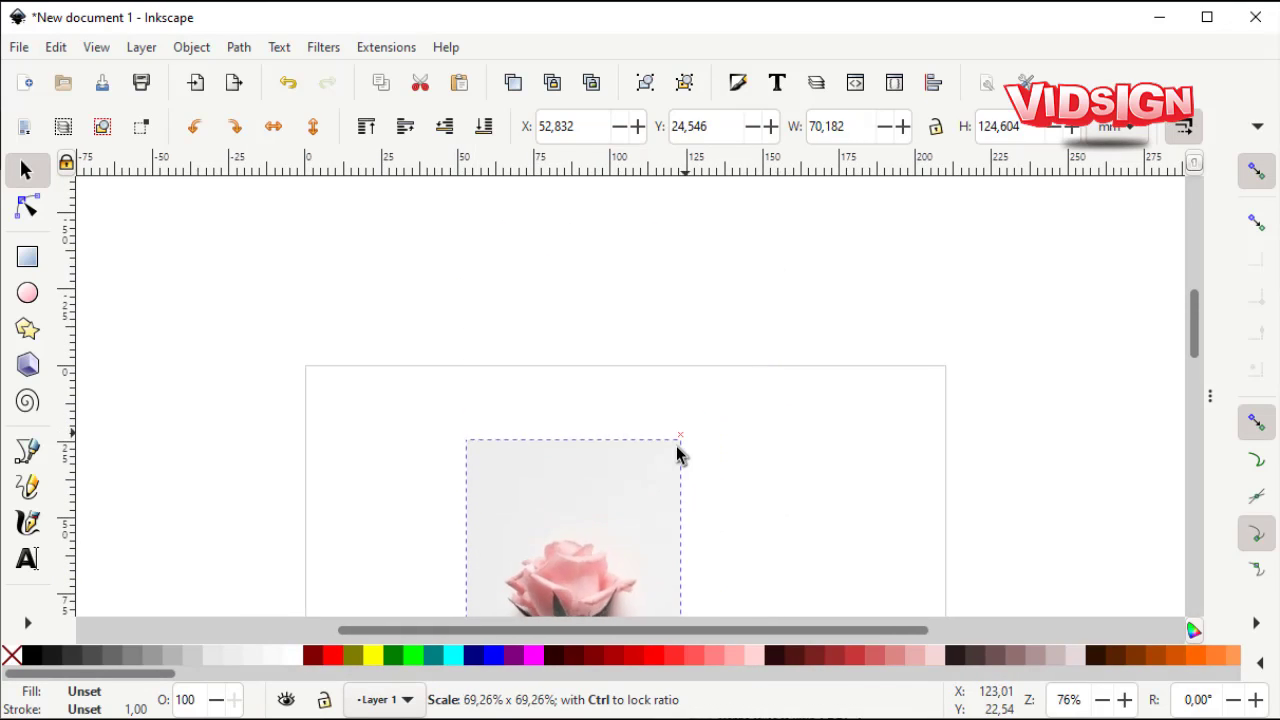
drag(780, 272, 667, 464)
drag(634, 417, 700, 386)
click(845, 389)
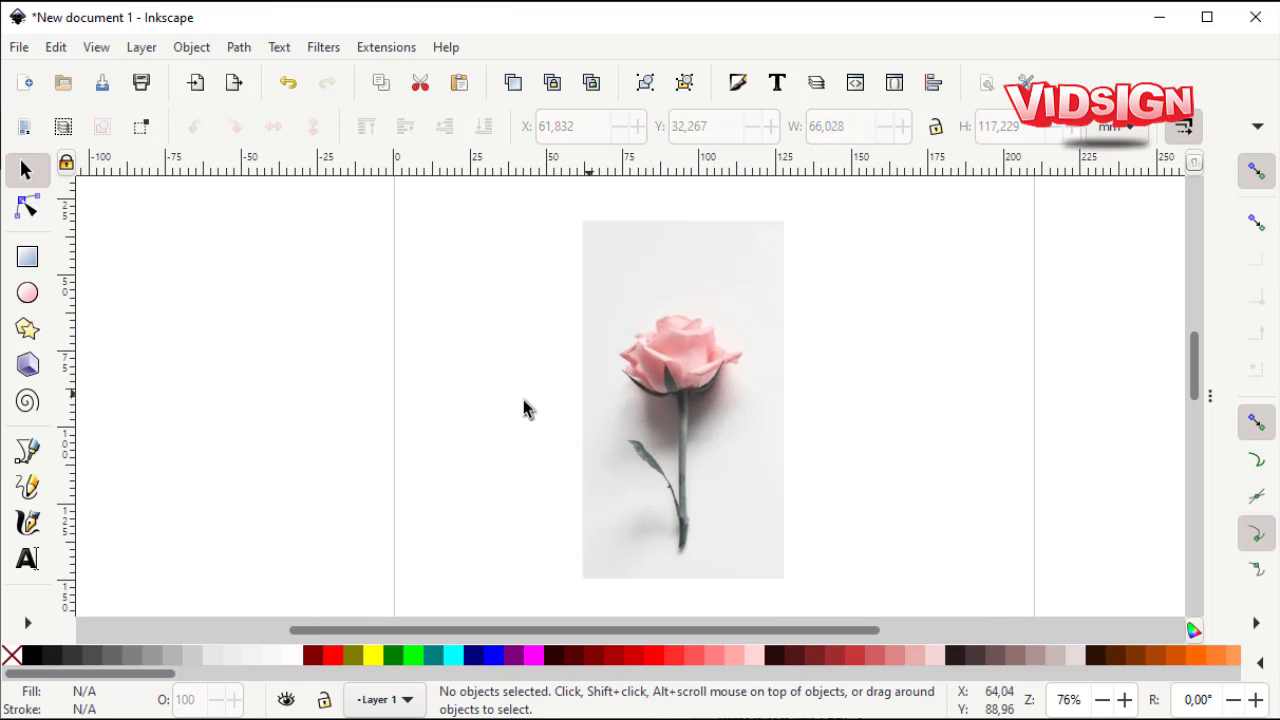
key(z)
drag(570, 293, 800, 443)
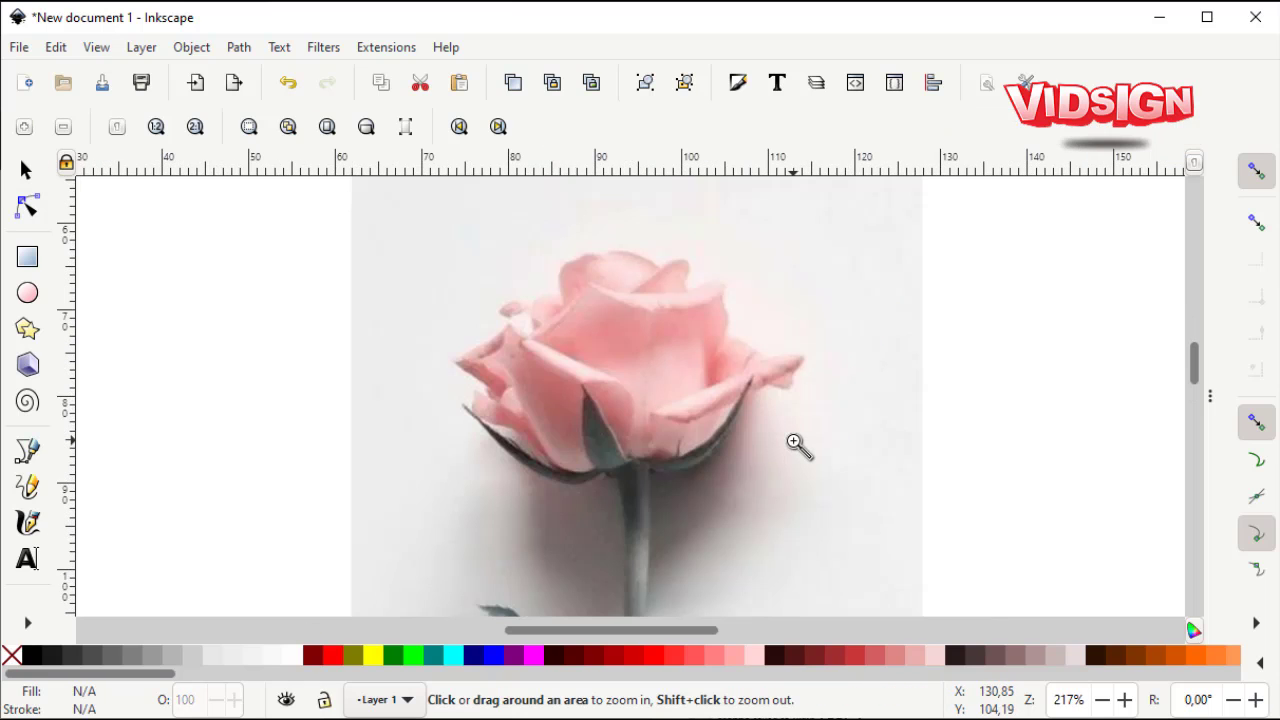
Draw a test path at the petal tip with the Bezier pen, then undo it.
click(27, 452)
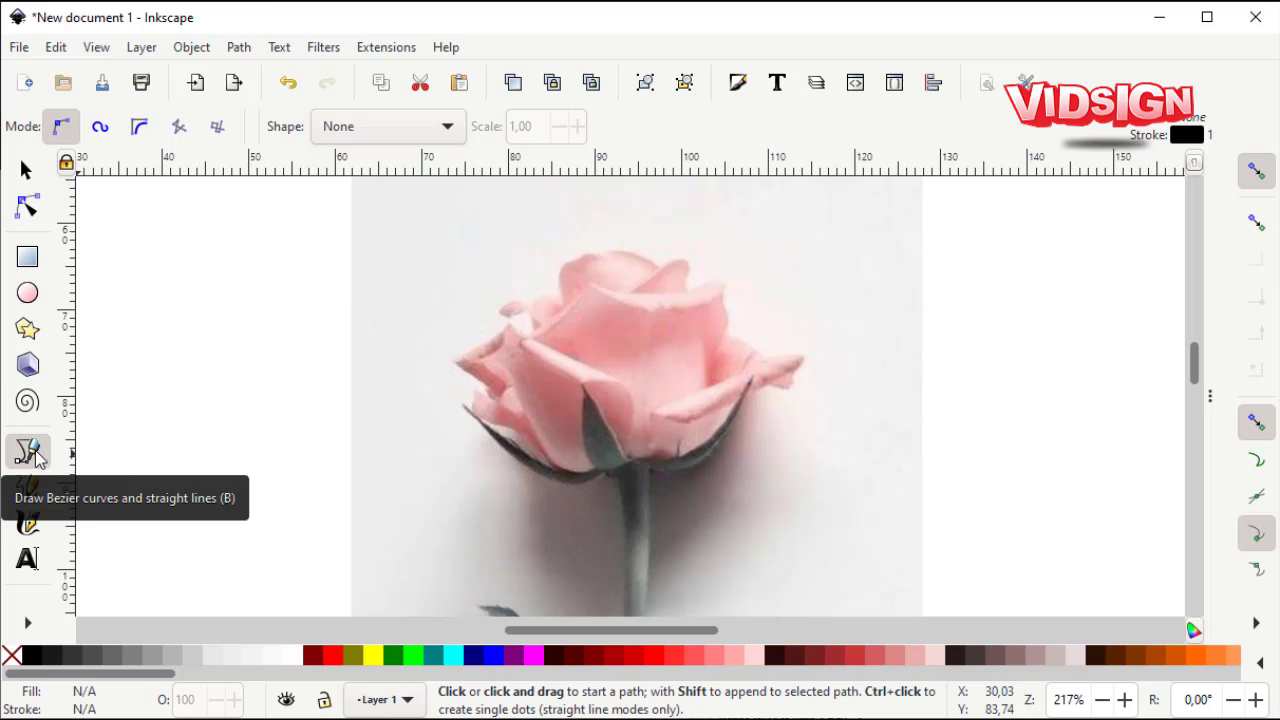
click(805, 363)
drag(796, 369, 789, 372)
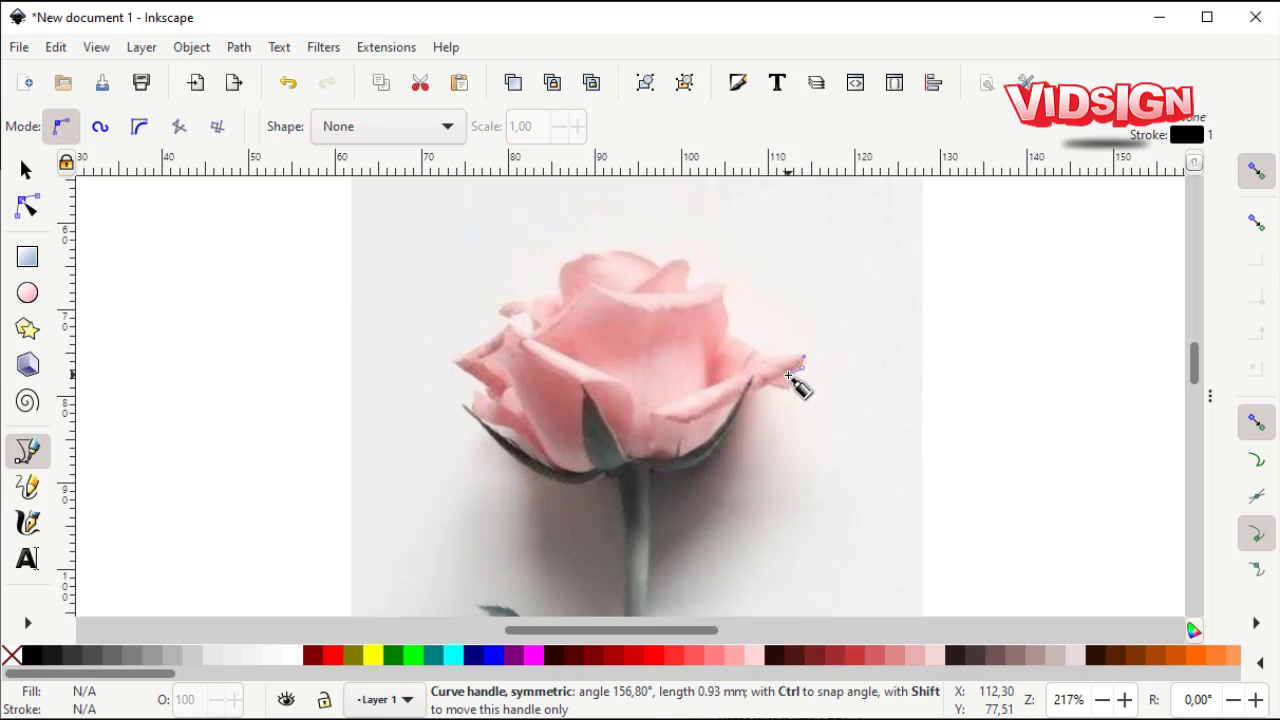
key(Return)
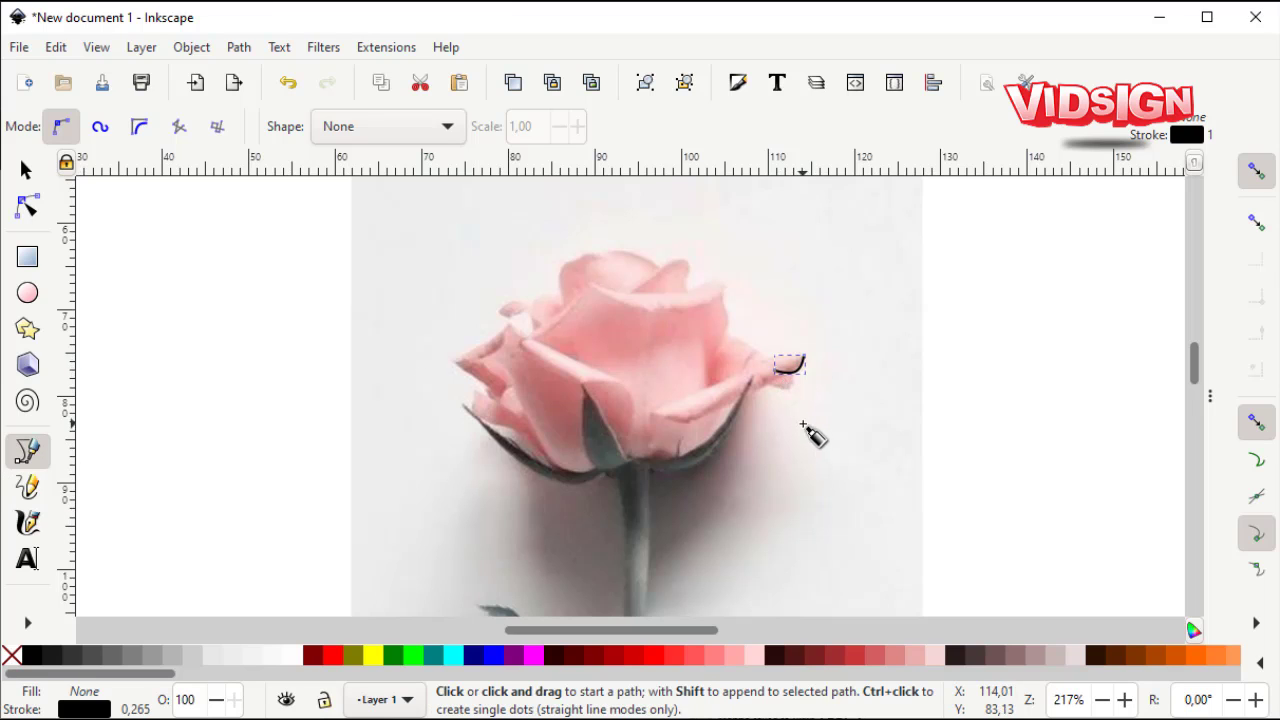
key(ctrl+z)
Set the pen's stroke shape to Ellipse, draw a test stroke, and reduce the shape scale.
click(388, 127)
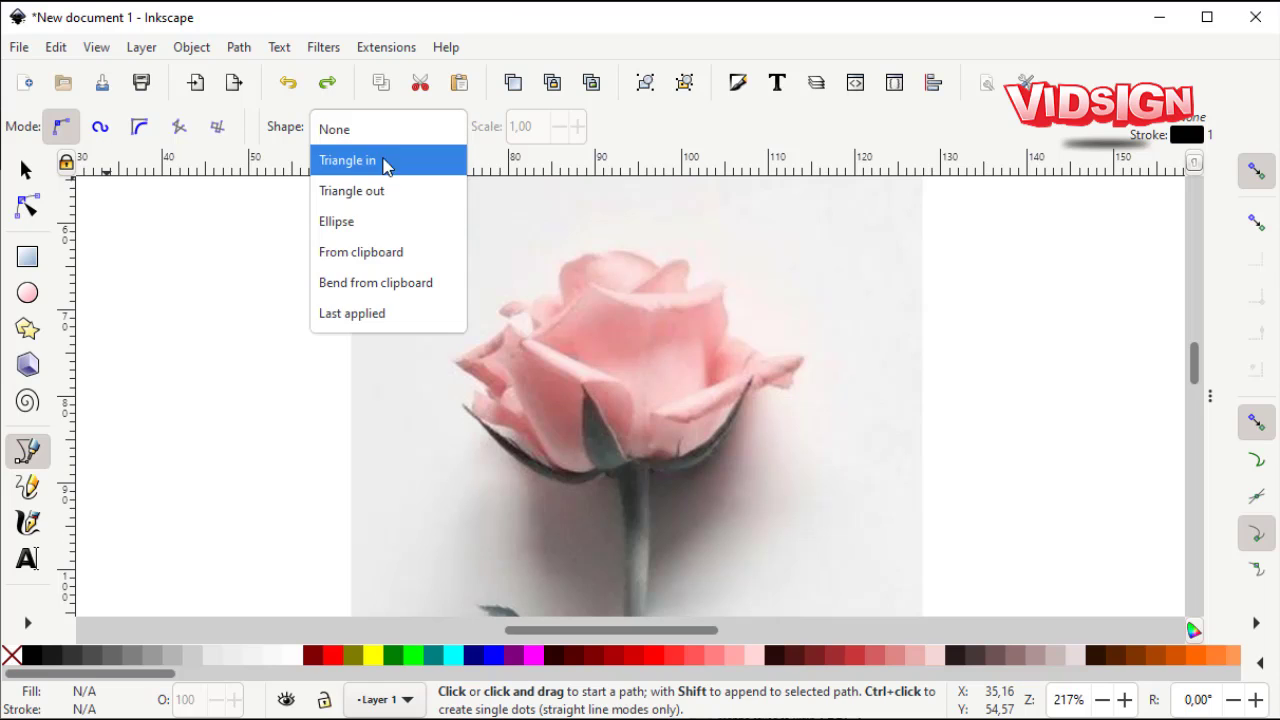
click(371, 221)
click(805, 363)
drag(794, 380, 780, 374)
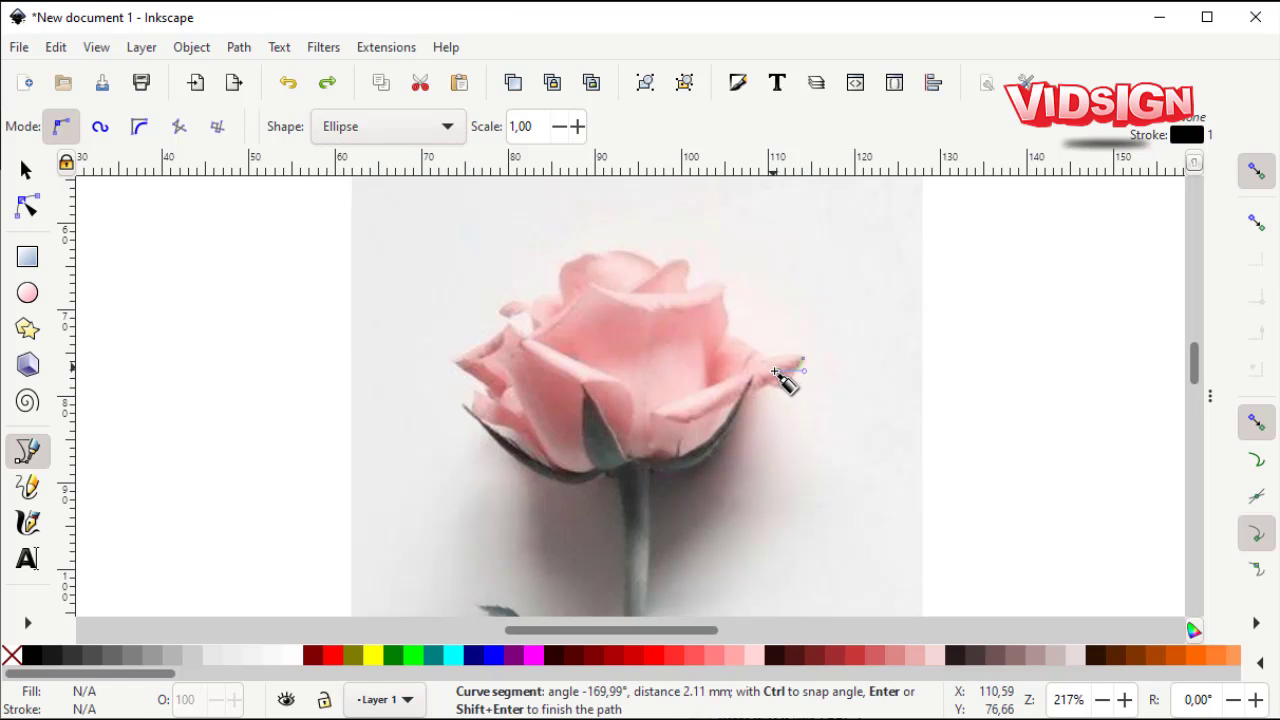
key(Return)
click(558, 133)
click(578, 127)
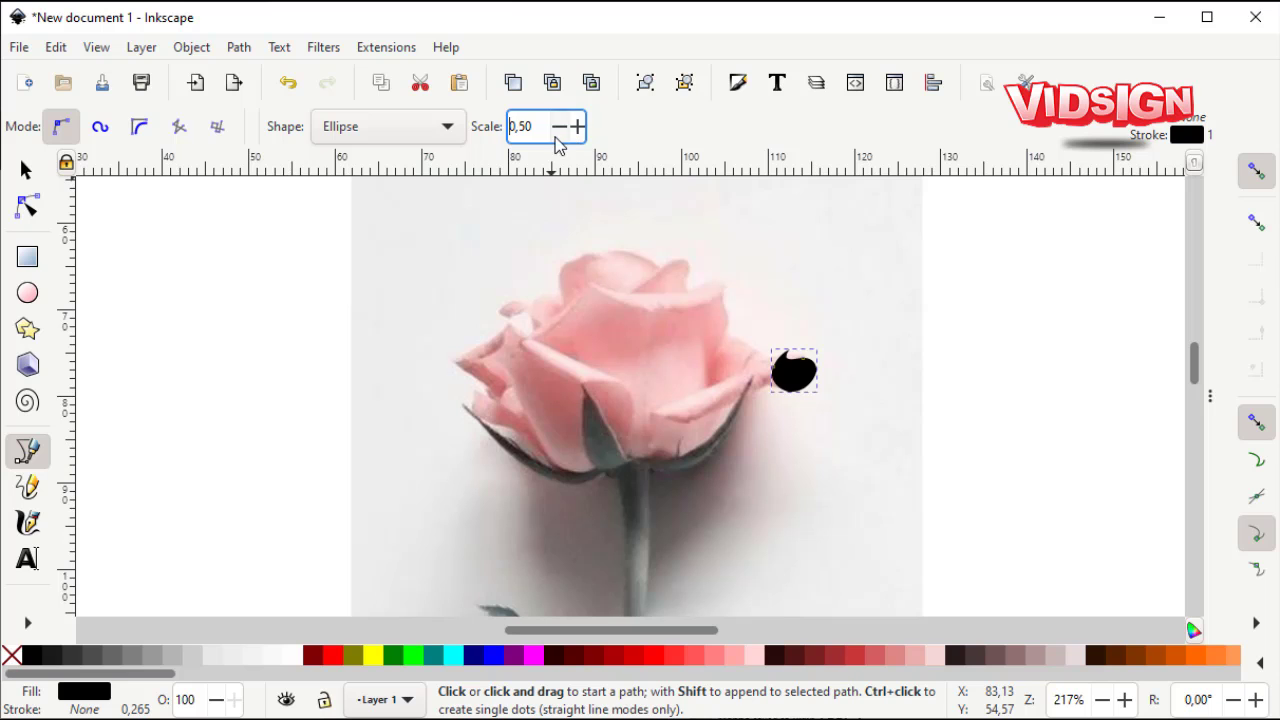
Greatly enlarge the rose reference photo and clear the selection.
click(26, 170)
ctrl+scroll(663, 442, down, 1)
ctrl+scroll(663, 442, down, 5)
click(680, 514)
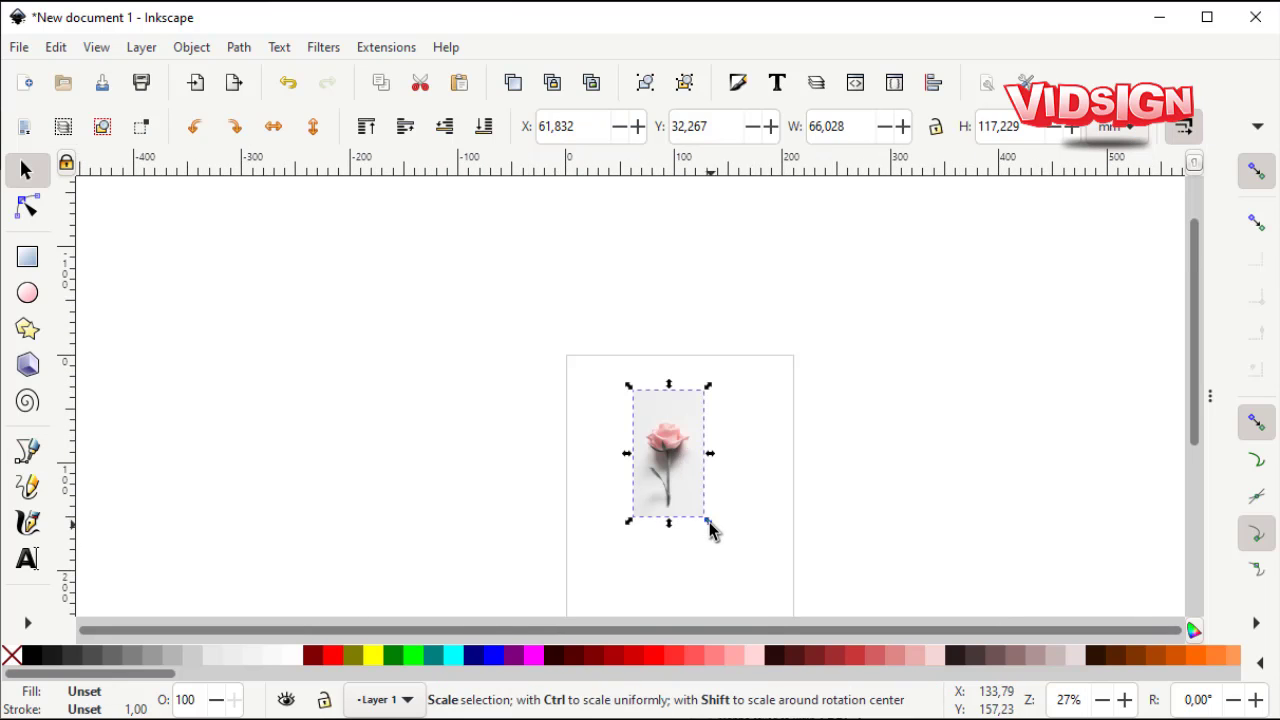
drag(709, 526, 903, 586)
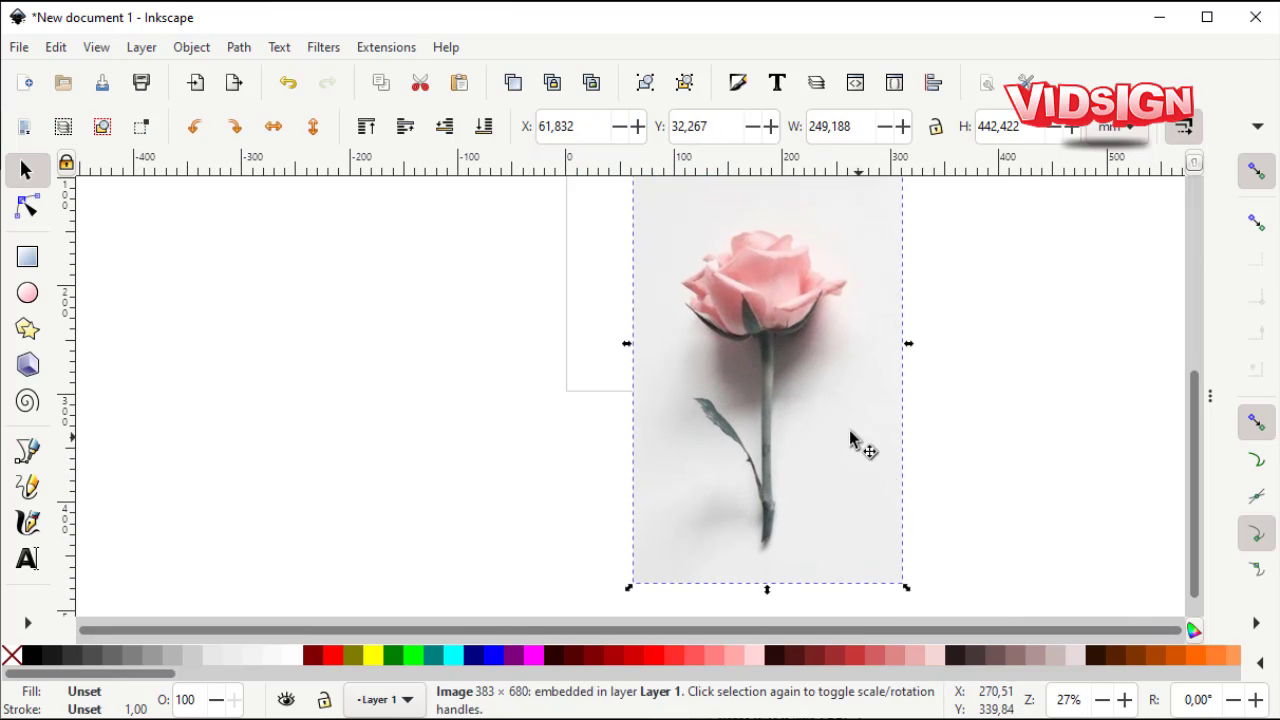
key(Escape)
ctrl+scroll(586, 346, down, 2)
key(Tab)
key(Escape)
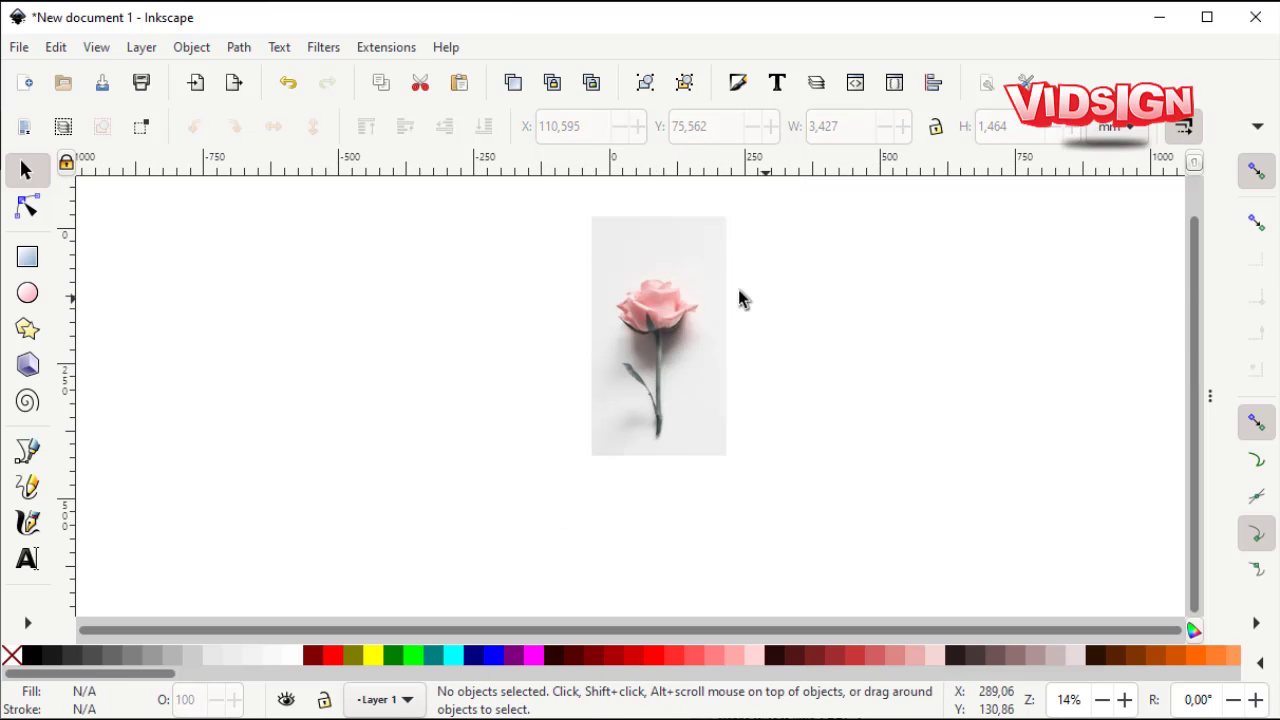
ctrl+scroll(677, 323, up, 3)
ctrl+scroll(677, 323, up, 1)
Set the Ellipse stroke scale to 0,20 and trace the outer petal edge with tapered strokes.
key(b)
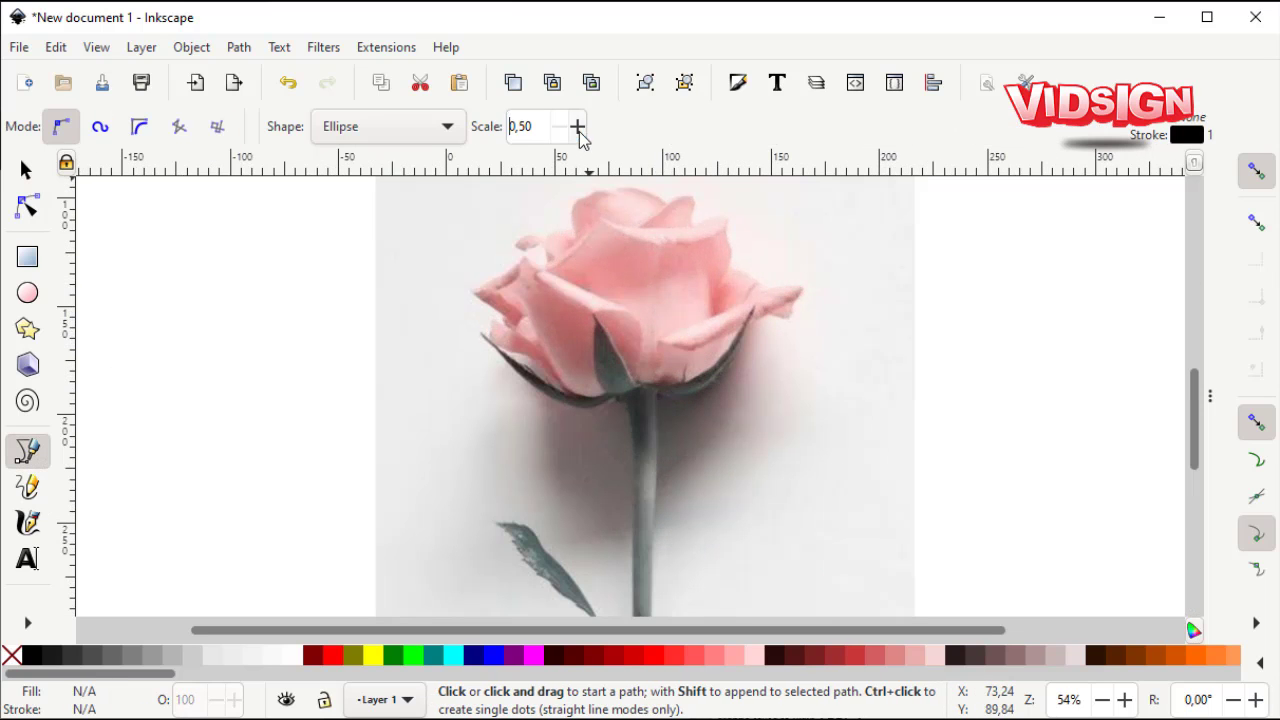
drag(791, 301, 782, 303)
key(Return)
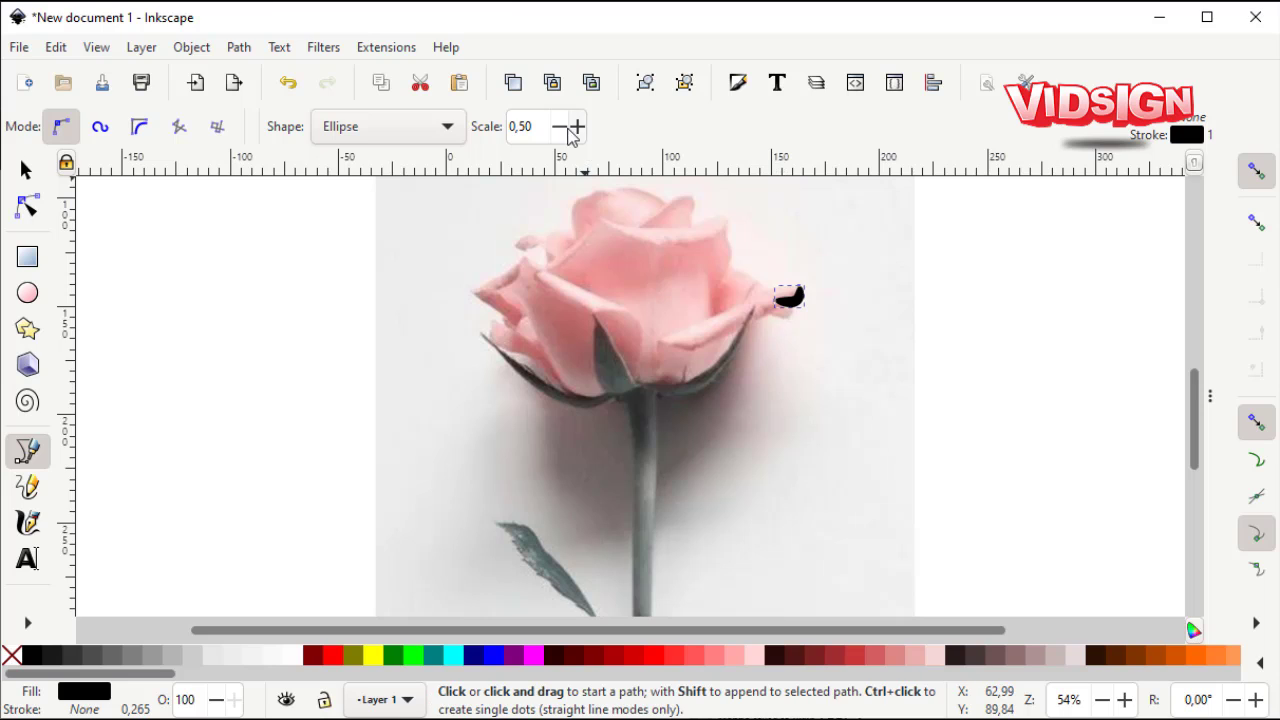
text(2)
key(Return)
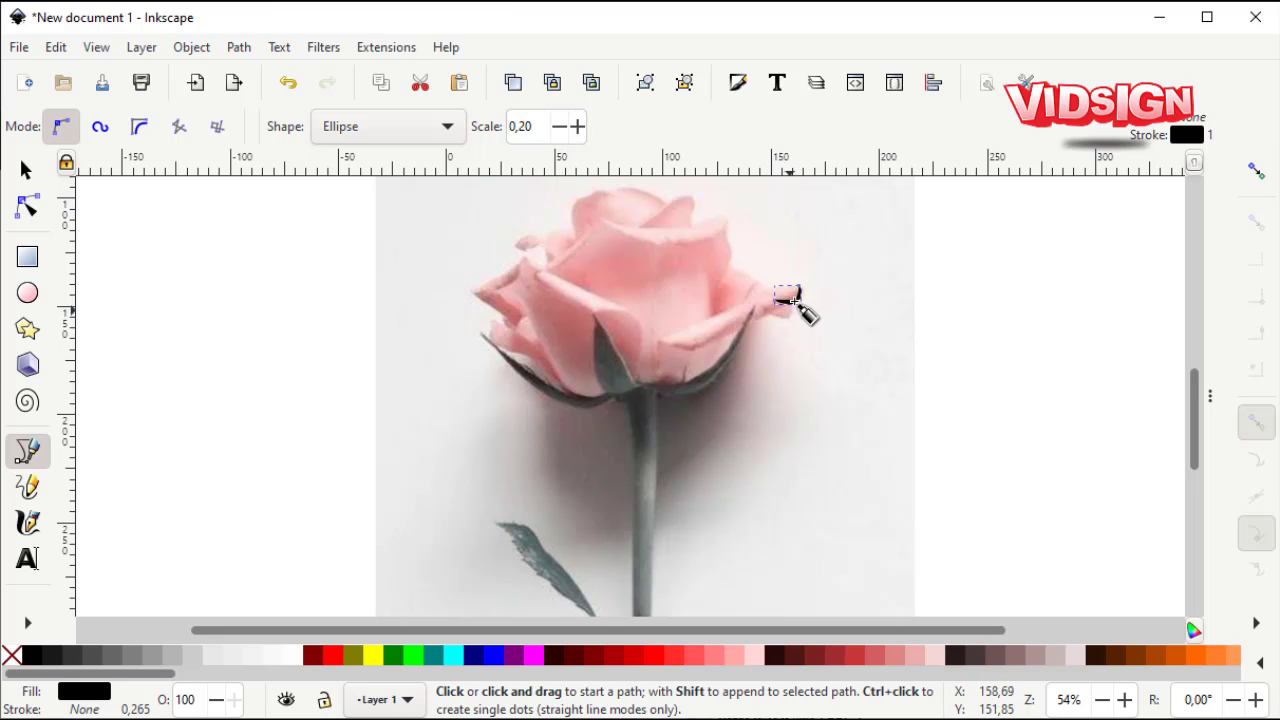
click(786, 304)
mouse_move(787, 330)
mouse_down()
mouse_move(745, 302)
mouse_move(713, 342)
mouse_up()
key(Return)
Trace the right-hand petal edges with tapered black strokes.
click(797, 298)
double_click(660, 336)
double_click(665, 343)
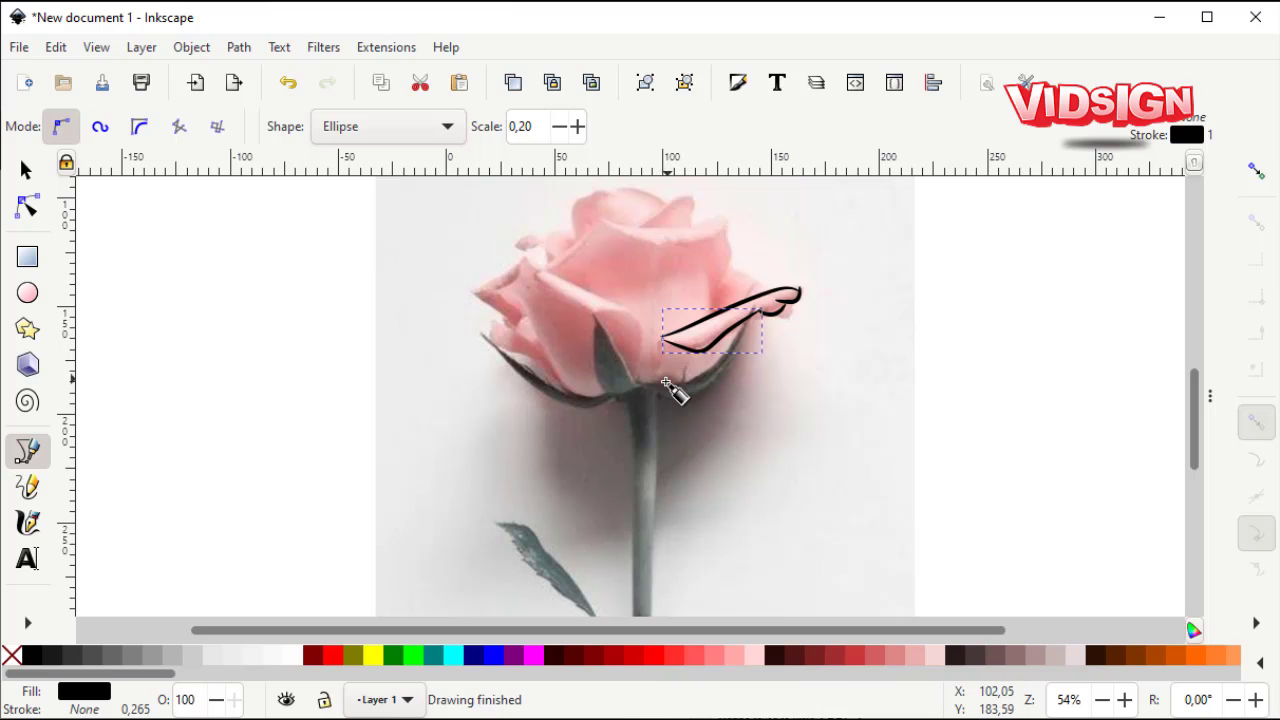
click(660, 340)
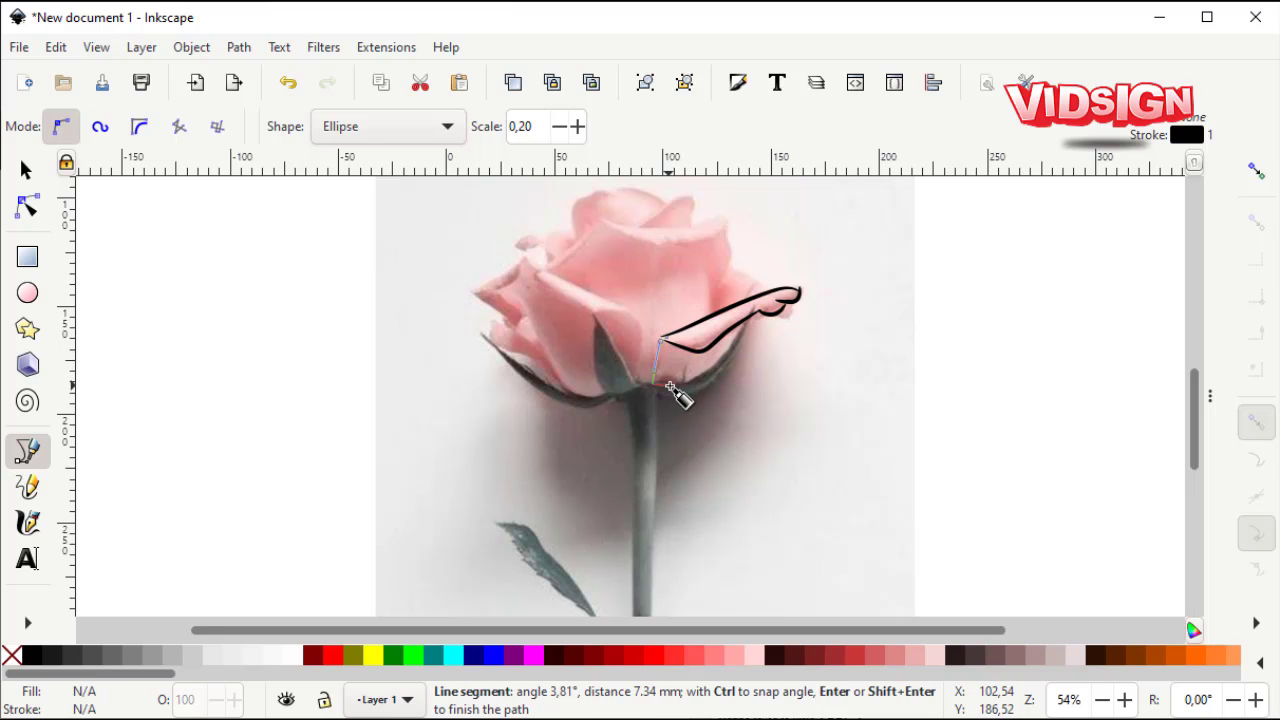
right_click(684, 366)
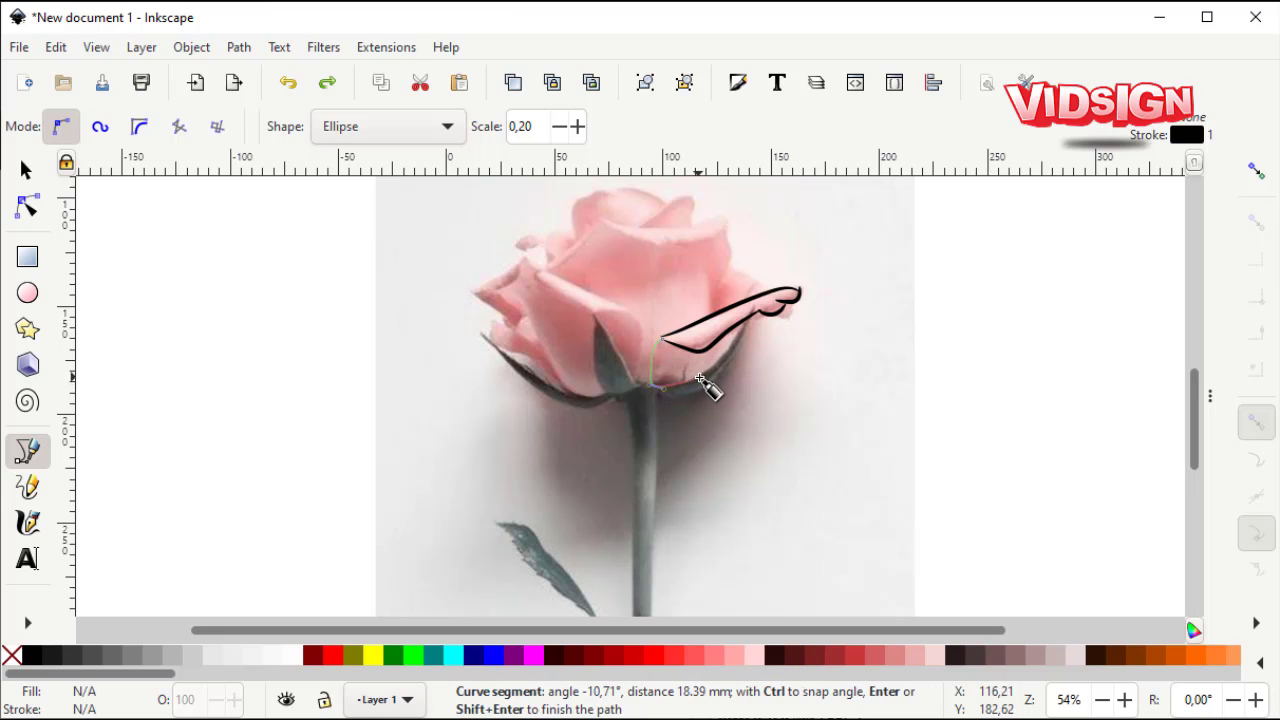
click(700, 380)
double_click(745, 323)
click(652, 386)
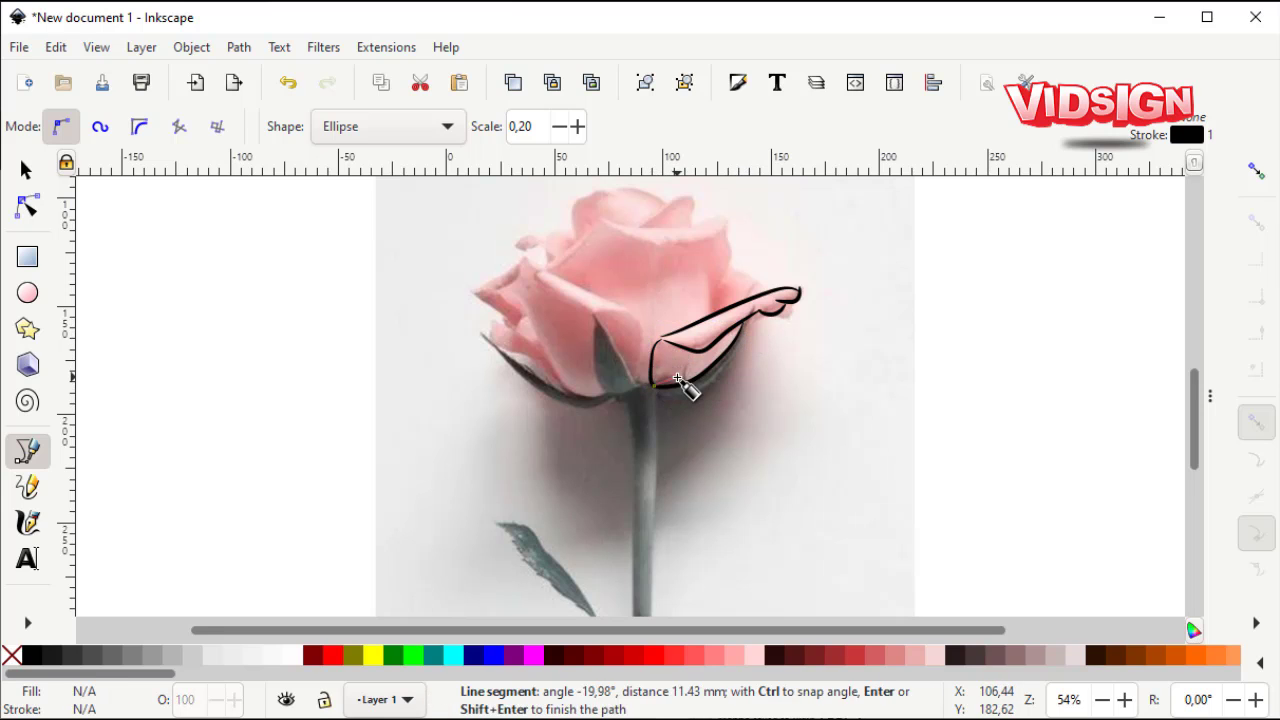
double_click(593, 320)
Outline the upper-left petals with a chain of curved strokes.
click(593, 320)
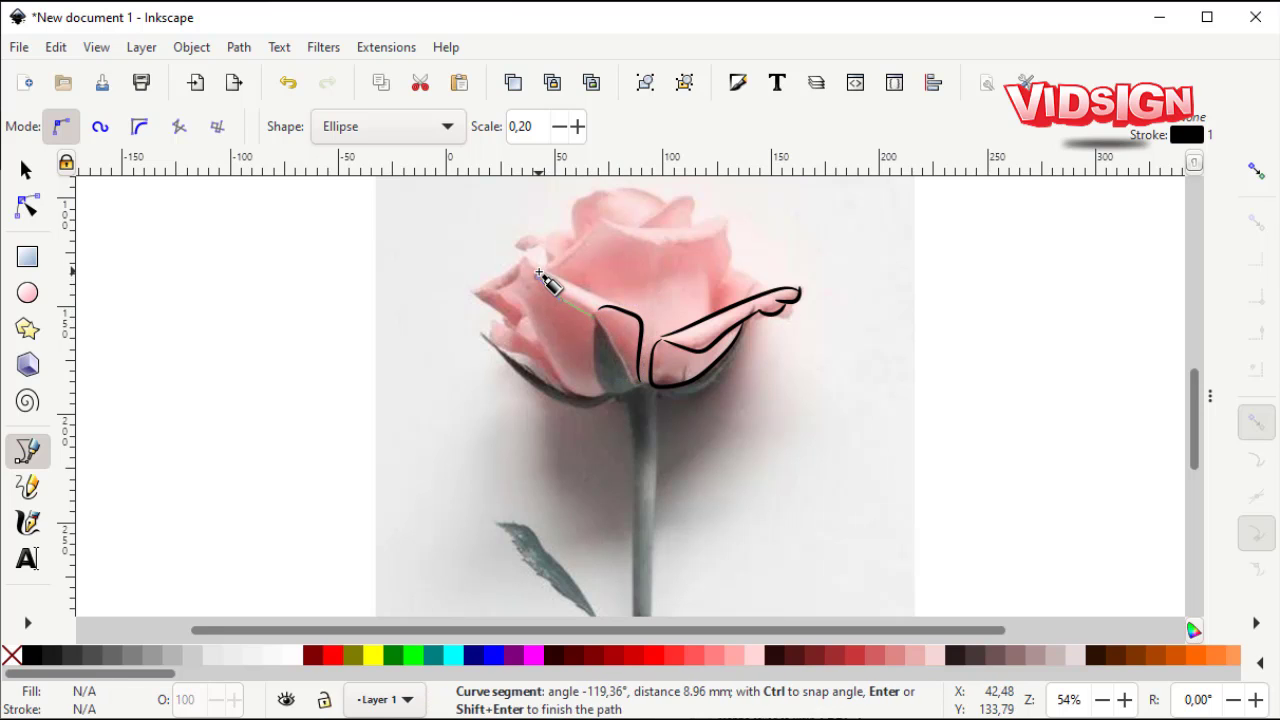
double_click(546, 270)
click(546, 270)
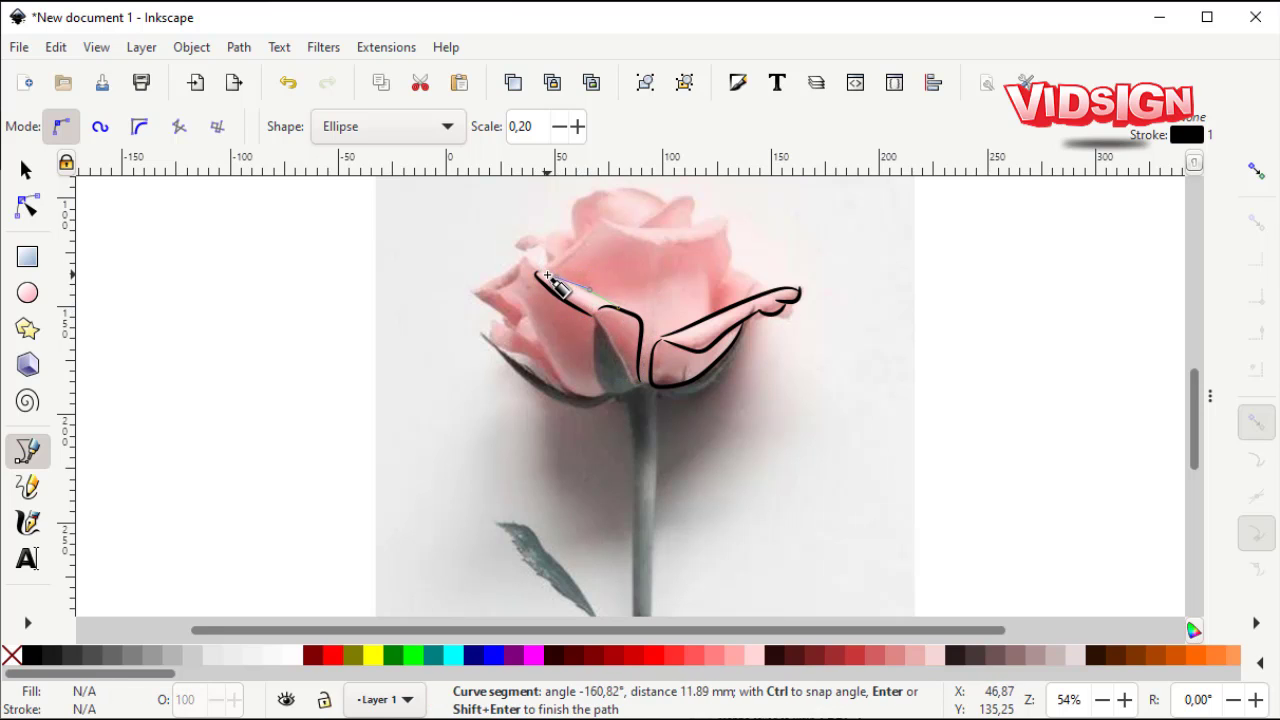
double_click(540, 271)
click(542, 269)
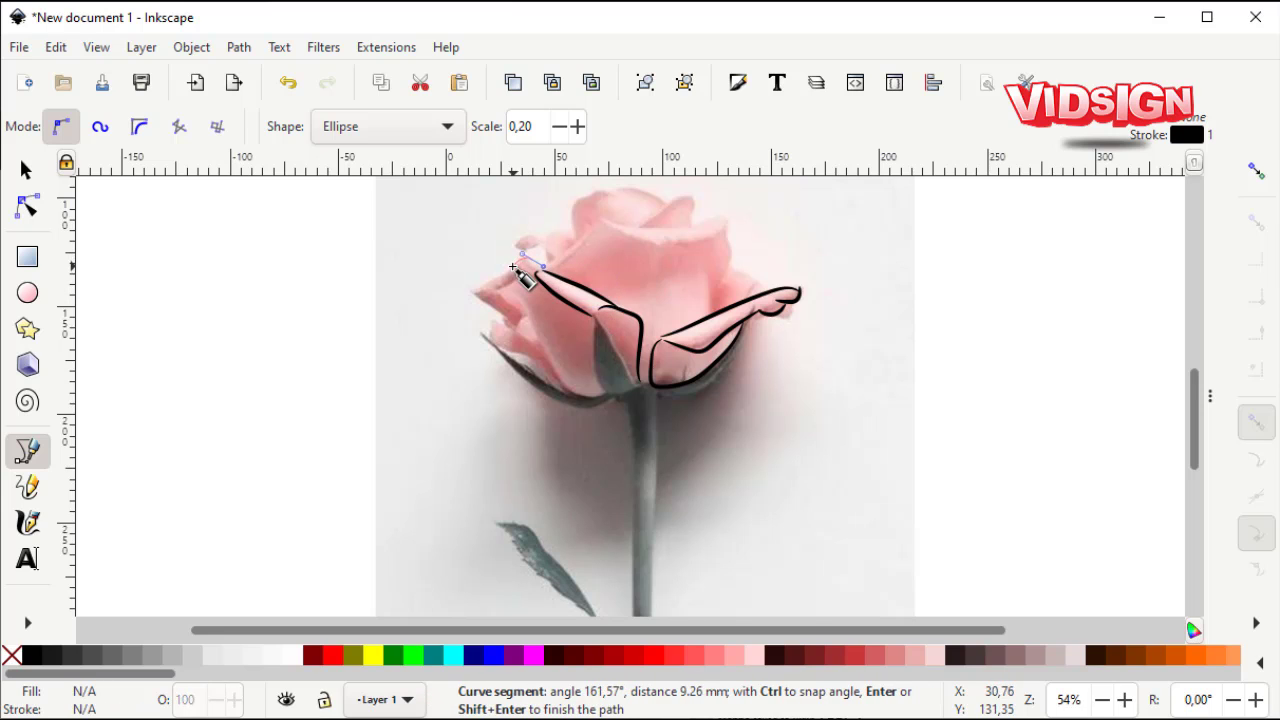
double_click(469, 291)
drag(524, 268, 508, 287)
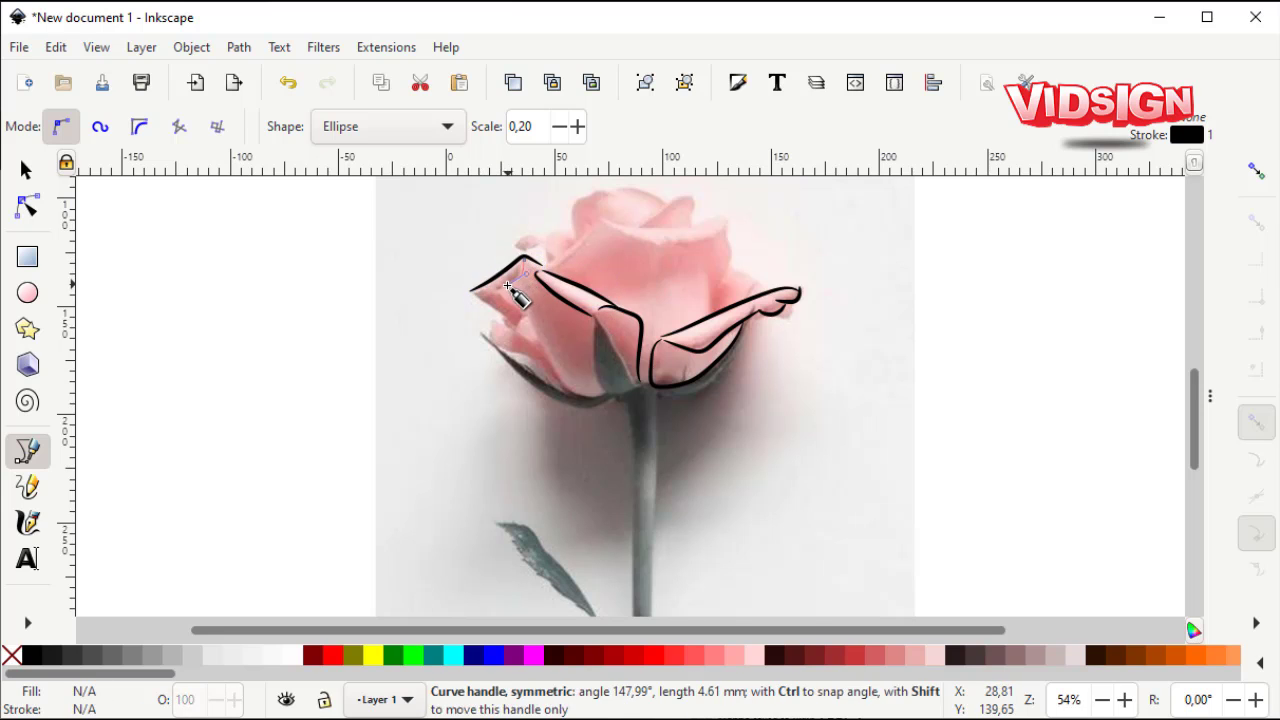
double_click(472, 291)
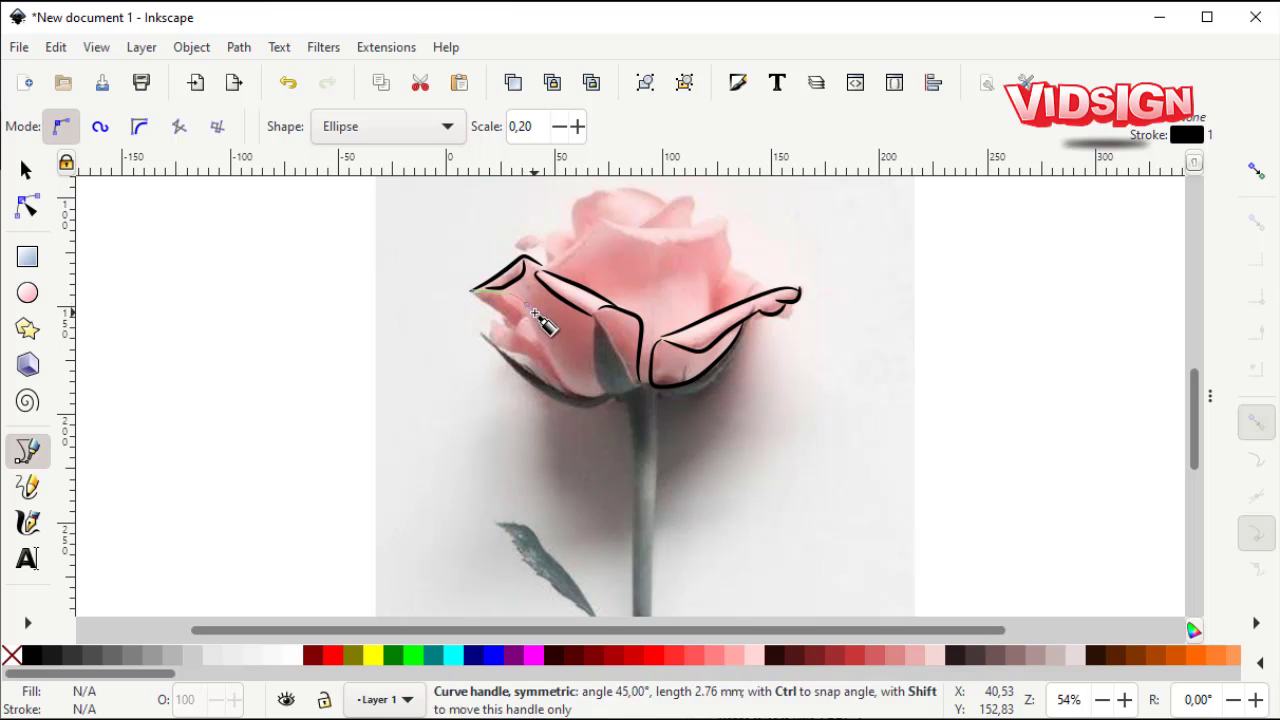
double_click(477, 300)
Outline the lower petal with curved strokes.
click(477, 300)
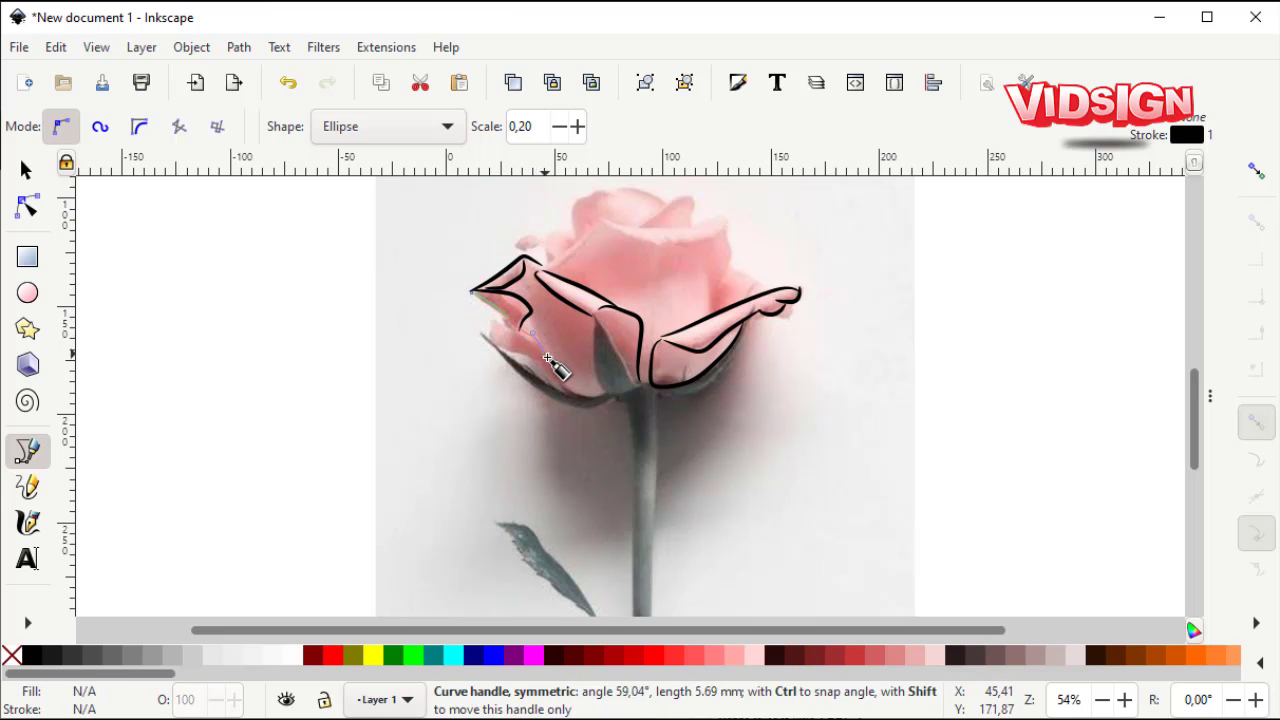
double_click(610, 392)
drag(527, 359, 516, 352)
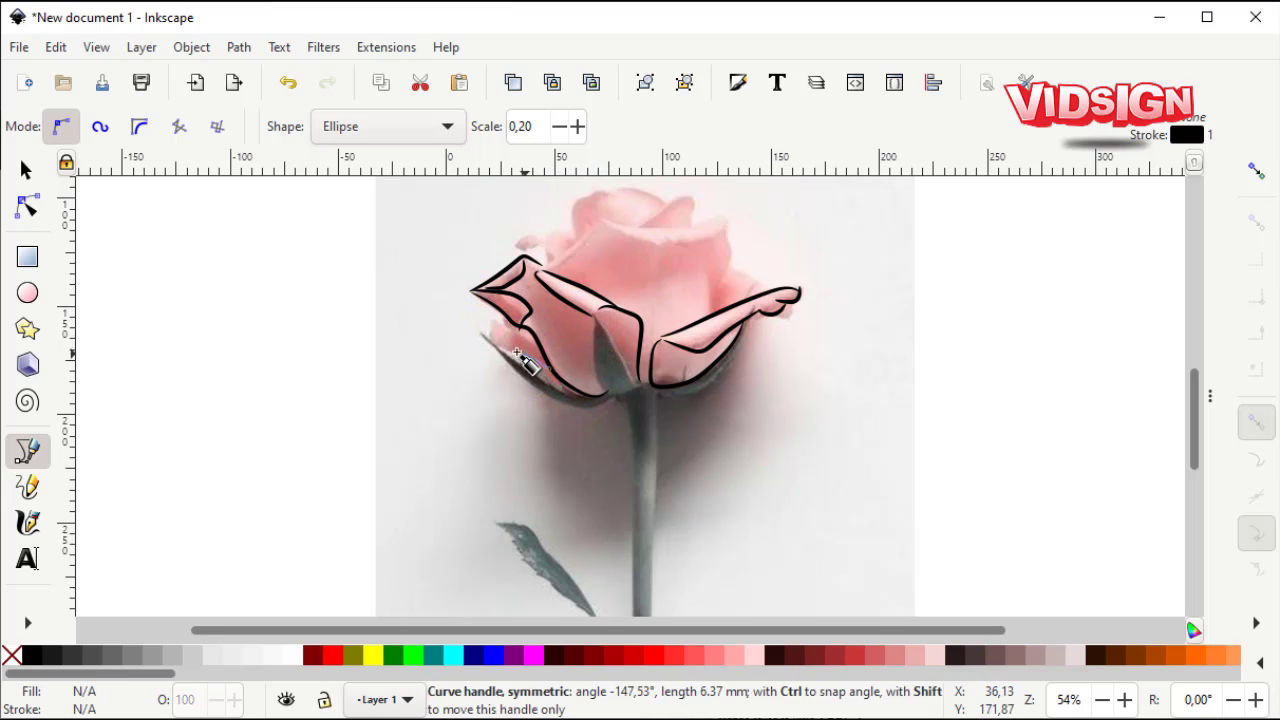
double_click(490, 331)
click(533, 329)
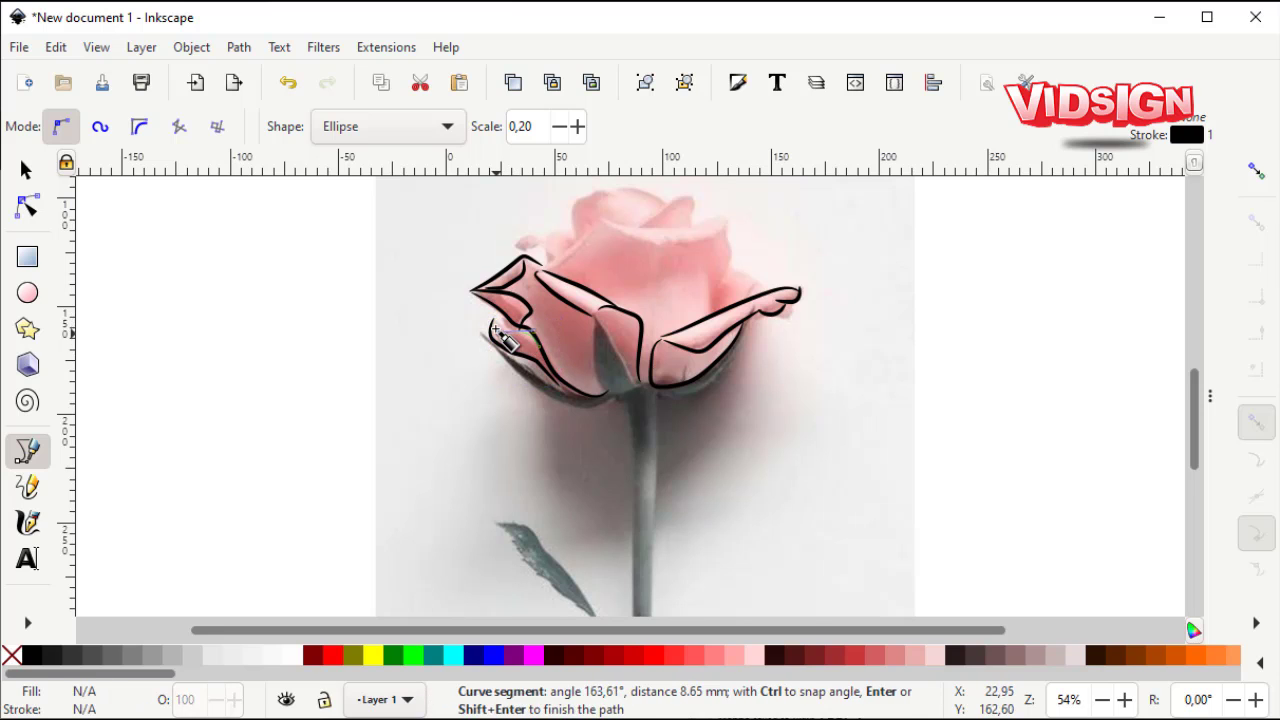
double_click(497, 331)
scroll(560, 350, up, 2)
drag(551, 349, 610, 301)
double_click(610, 301)
Trace the upper-right petal edges and inner petal lines.
click(732, 300)
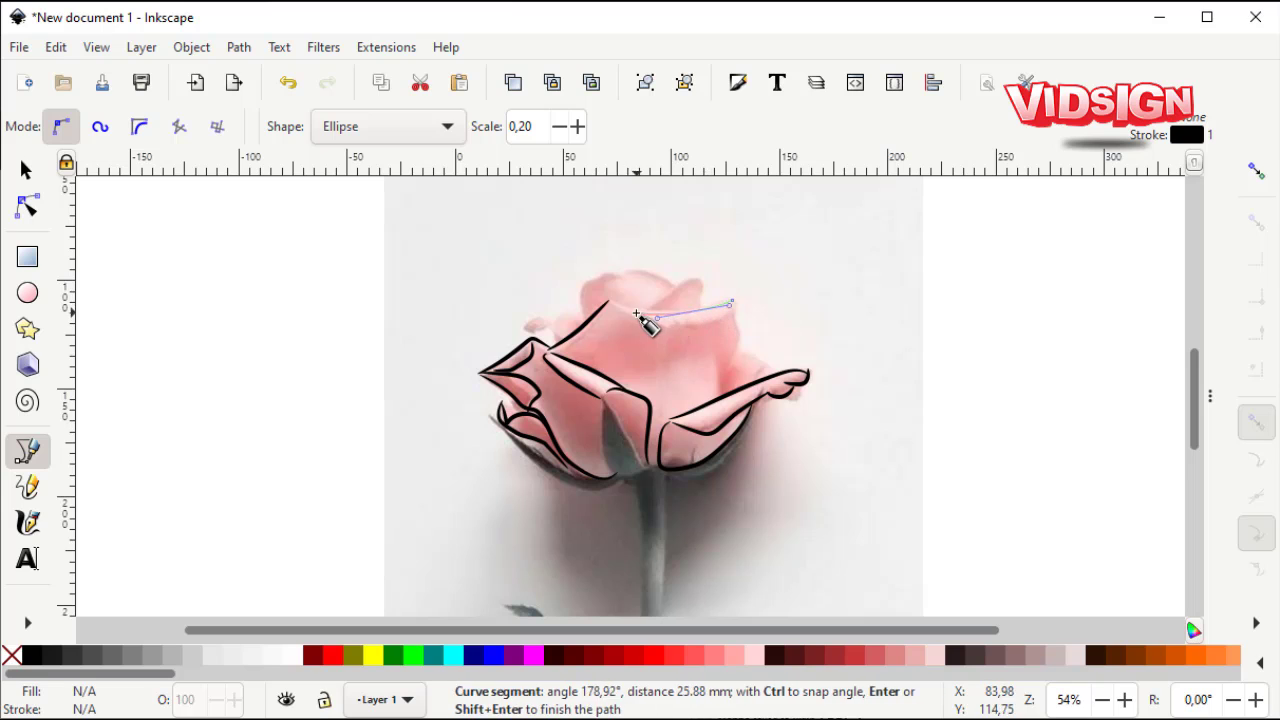
double_click(735, 305)
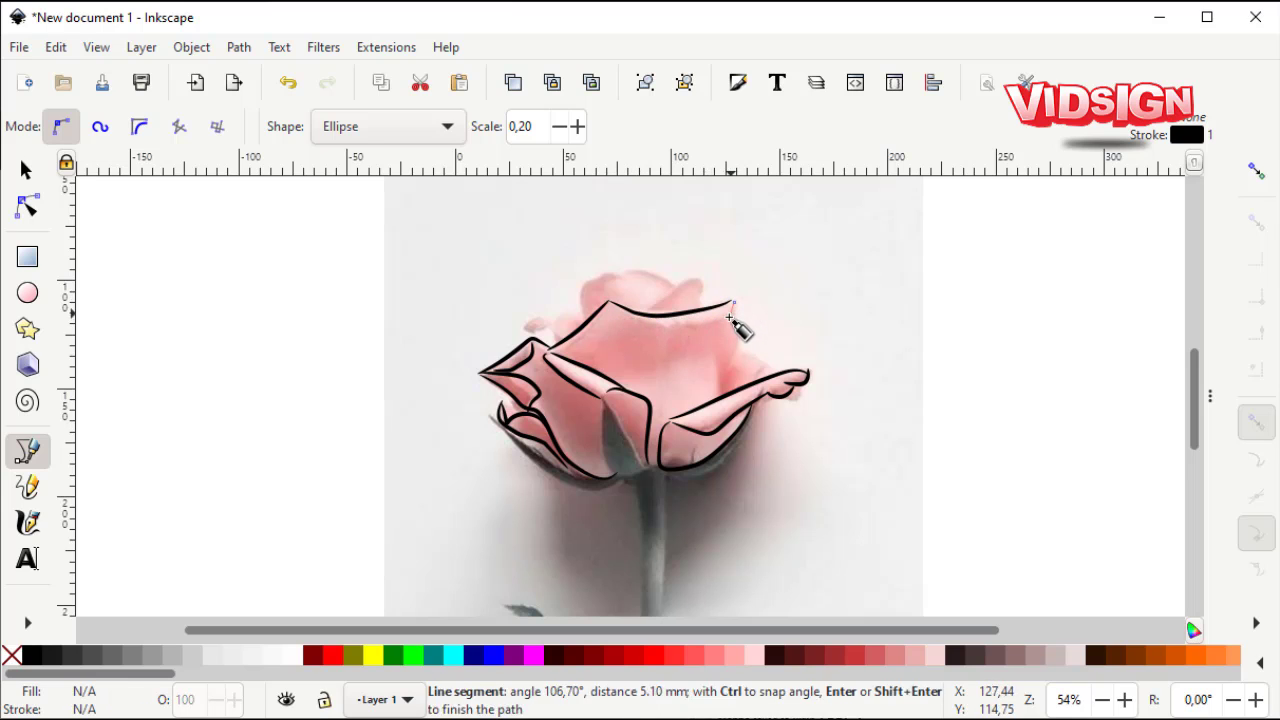
double_click(610, 303)
click(604, 305)
double_click(551, 352)
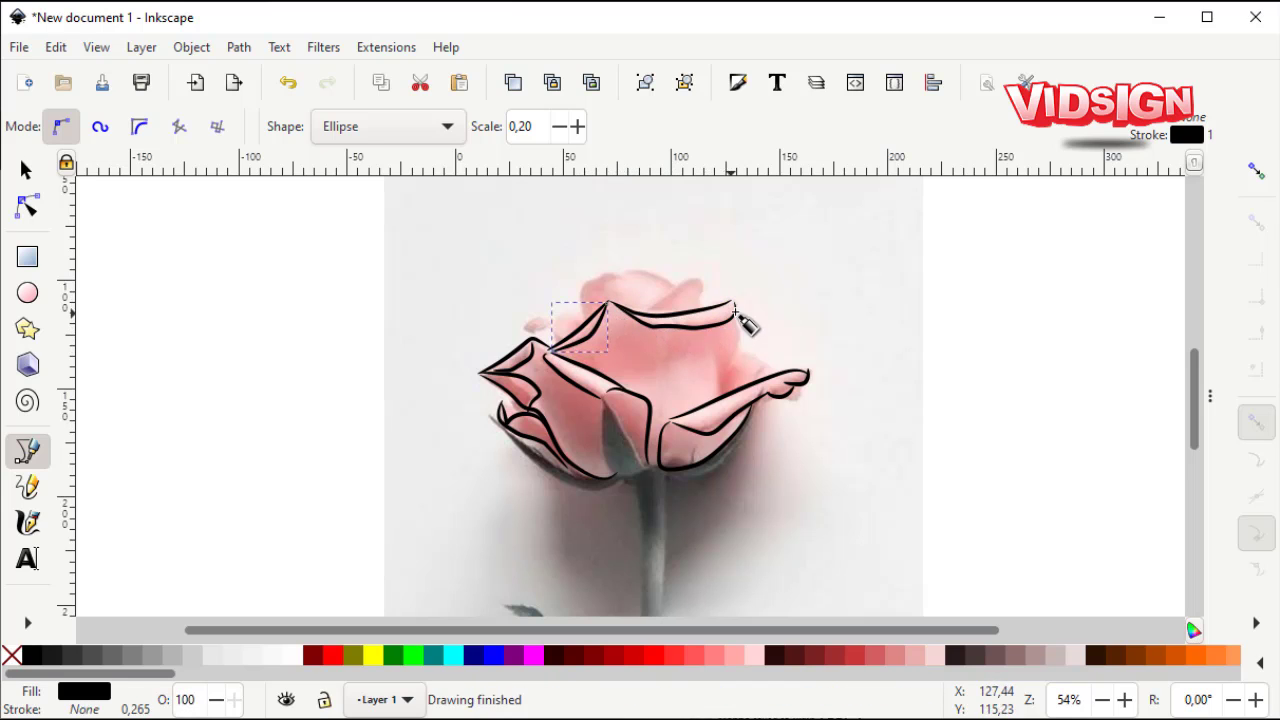
drag(735, 305, 738, 337)
double_click(726, 383)
click(733, 356)
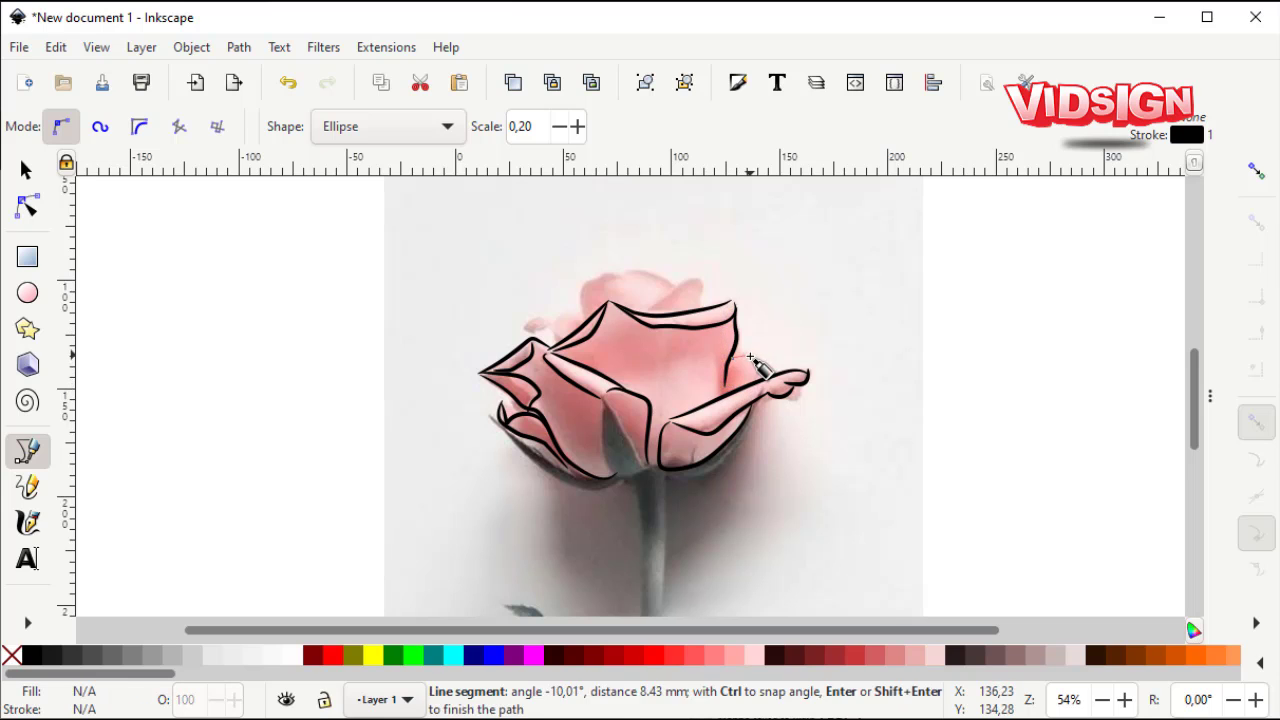
double_click(778, 374)
Add strokes along the top petals and the left petal.
click(645, 310)
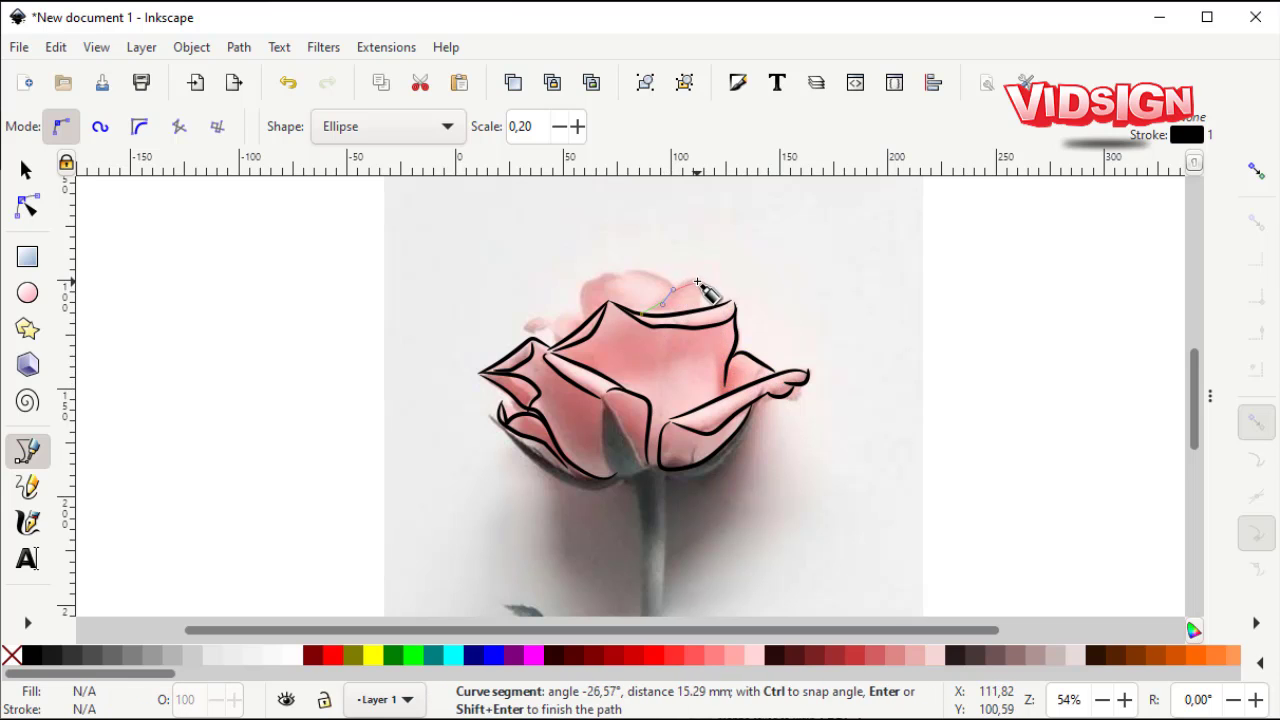
double_click(700, 305)
drag(655, 273, 603, 271)
double_click(617, 278)
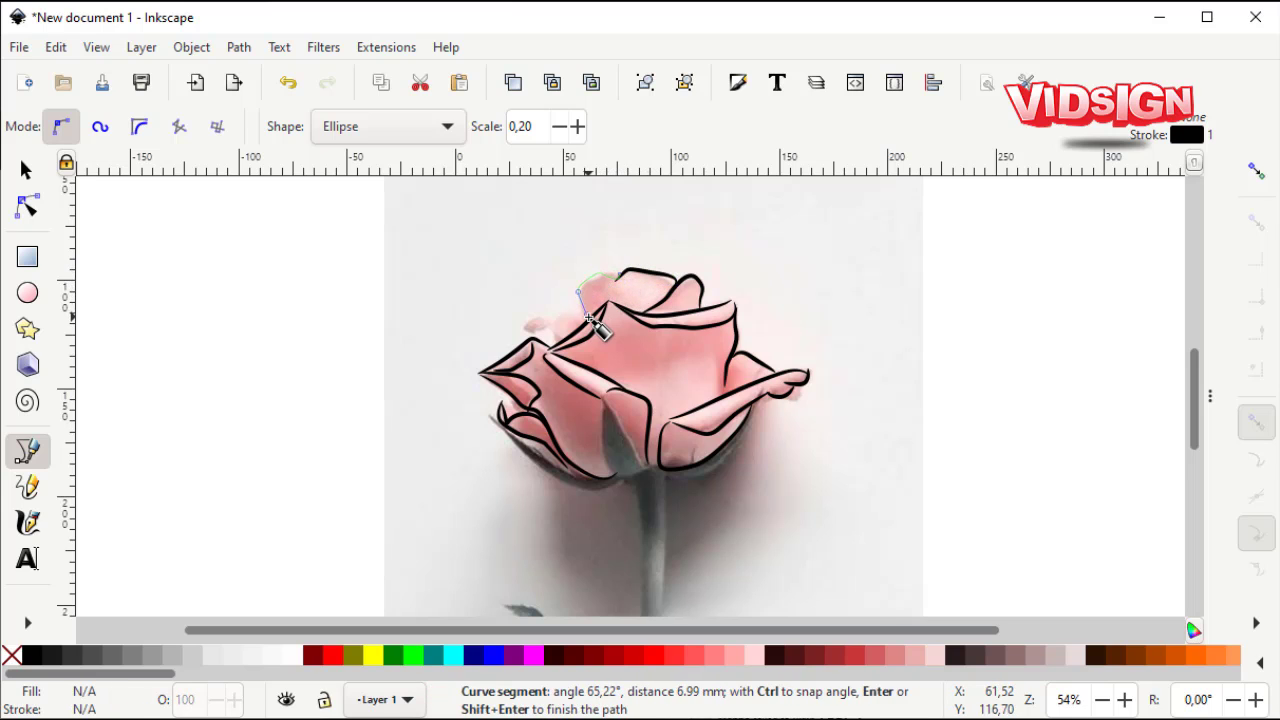
key(Return)
click(563, 317)
key(Return)
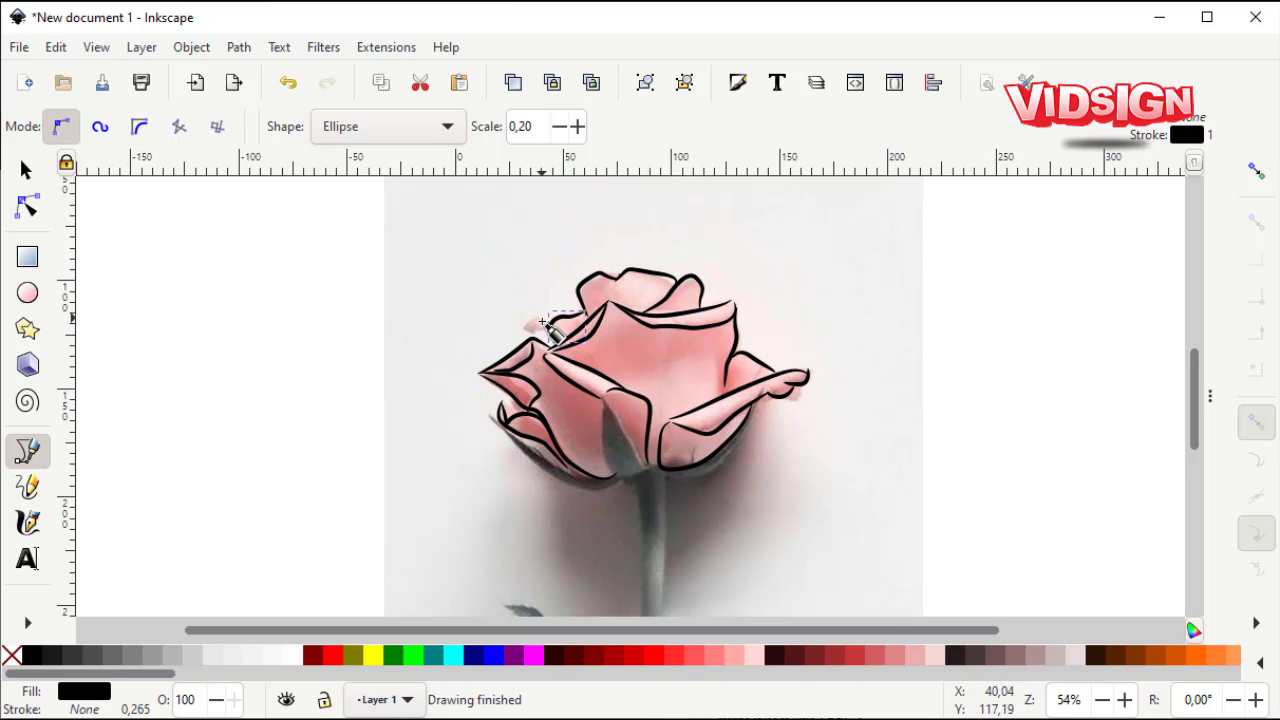
Outline the sepals and the curves under the right and lower-left petals.
scroll(605, 425, down, 2)
click(612, 423)
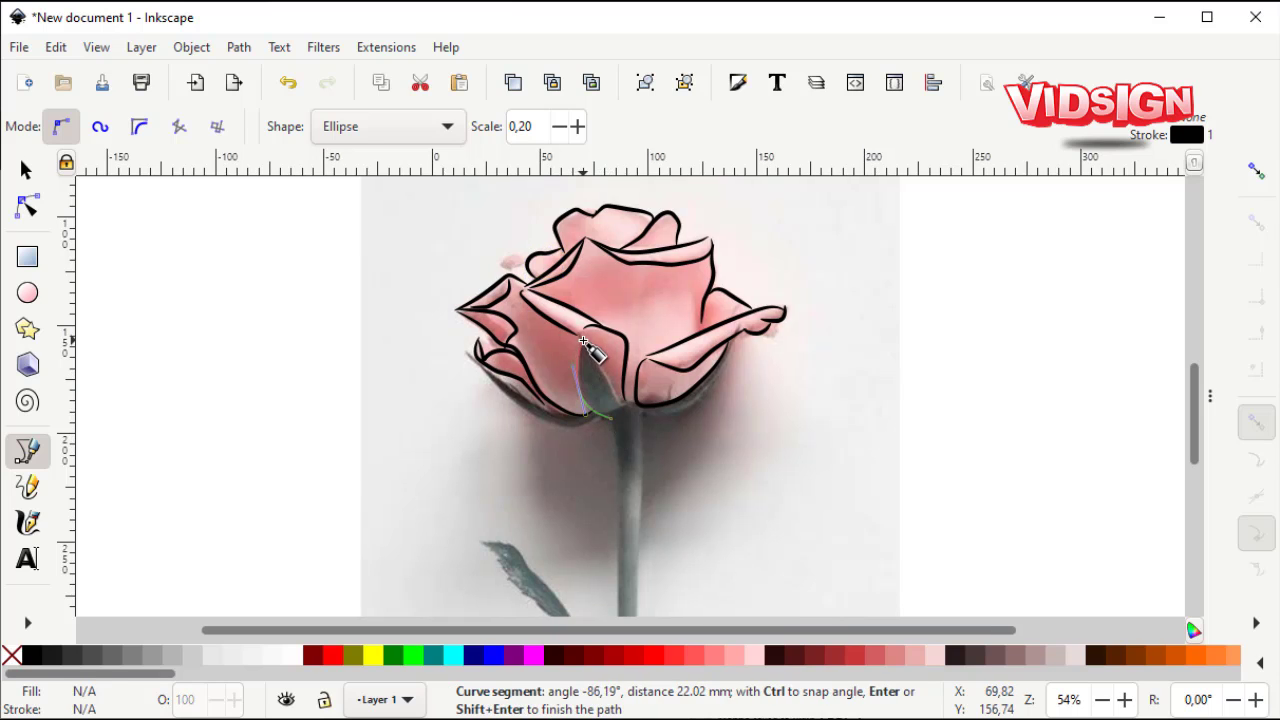
click(612, 420)
click(604, 342)
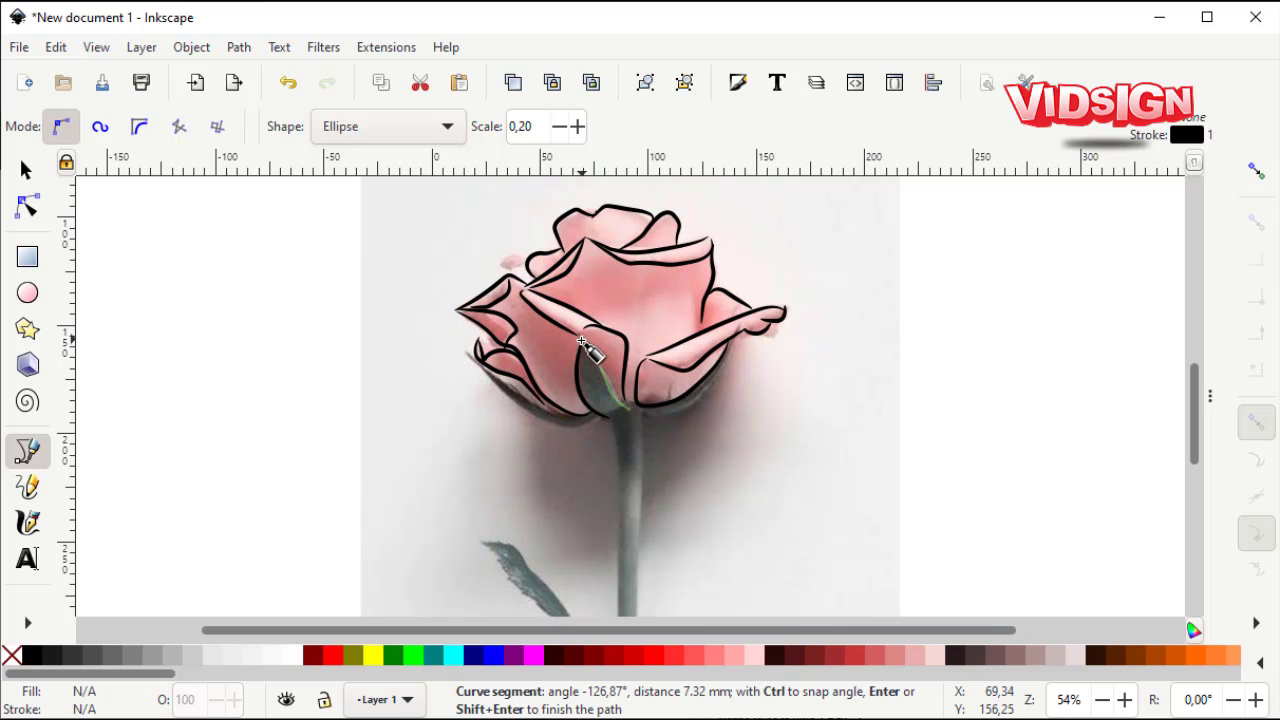
key(Return)
mouse_move(645, 412)
mouse_down()
mouse_move(714, 400)
mouse_move(737, 366)
mouse_up()
key(Return)
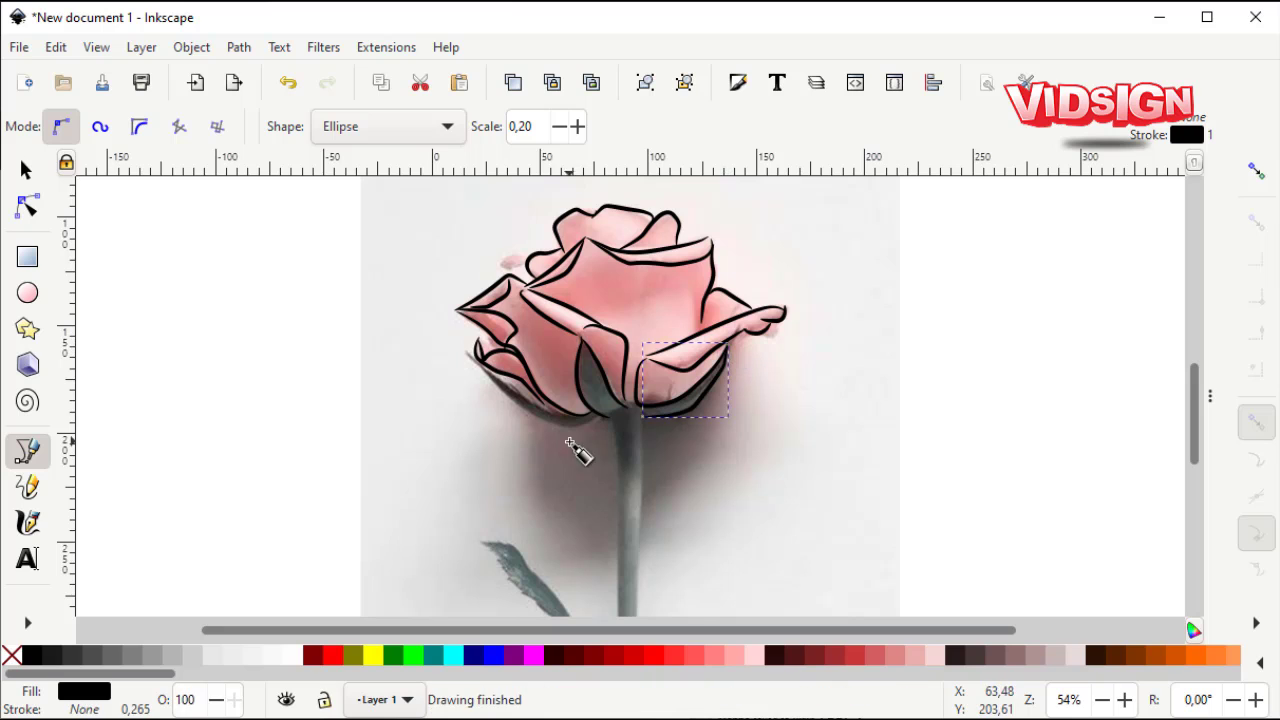
drag(600, 416, 541, 431)
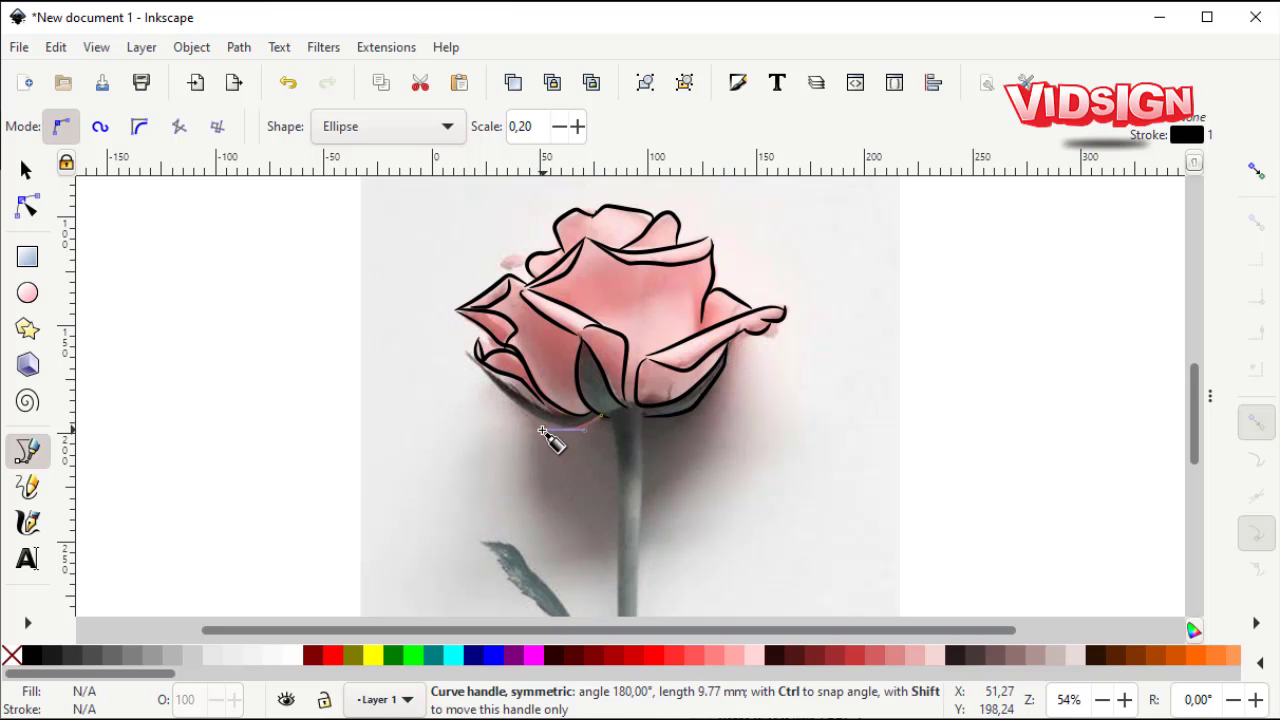
click(469, 359)
key(Return)
Begin the stem outline from the stem junction.
scroll(634, 451, down, 3)
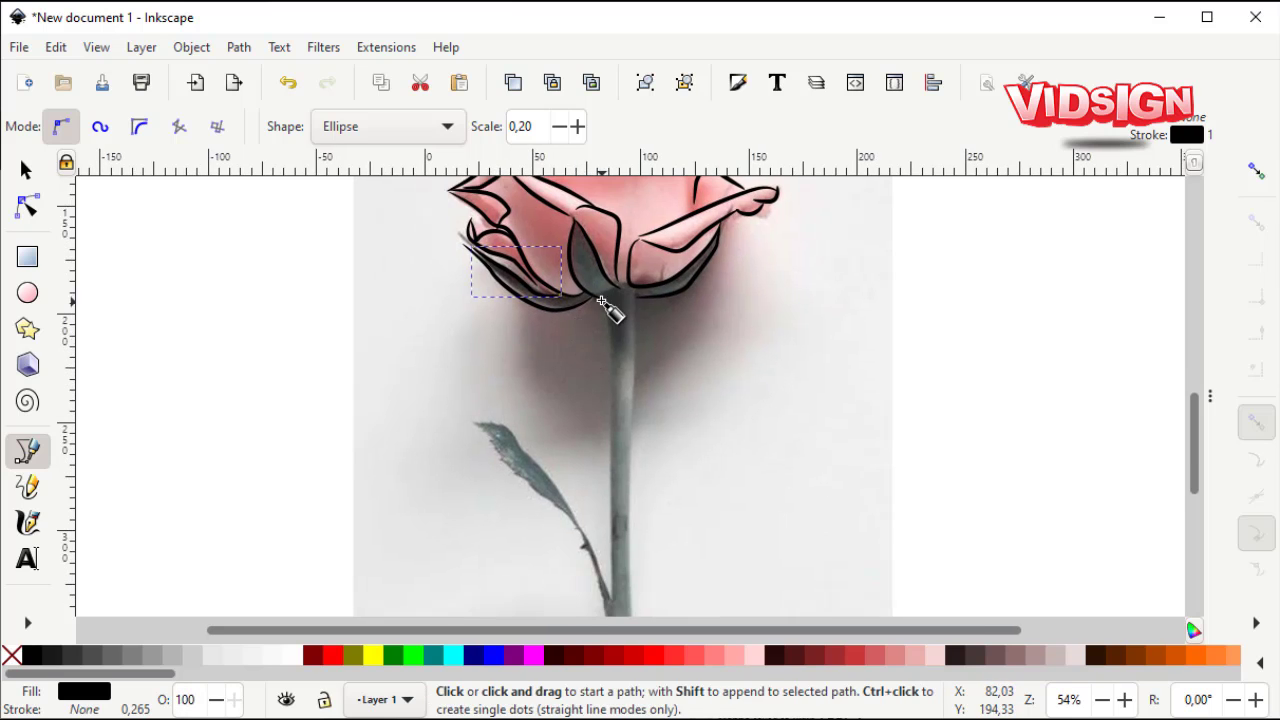
click(600, 292)
scroll(612, 505, down, 3)
click(605, 598)
key(Return)
scroll(617, 449, up, 3)
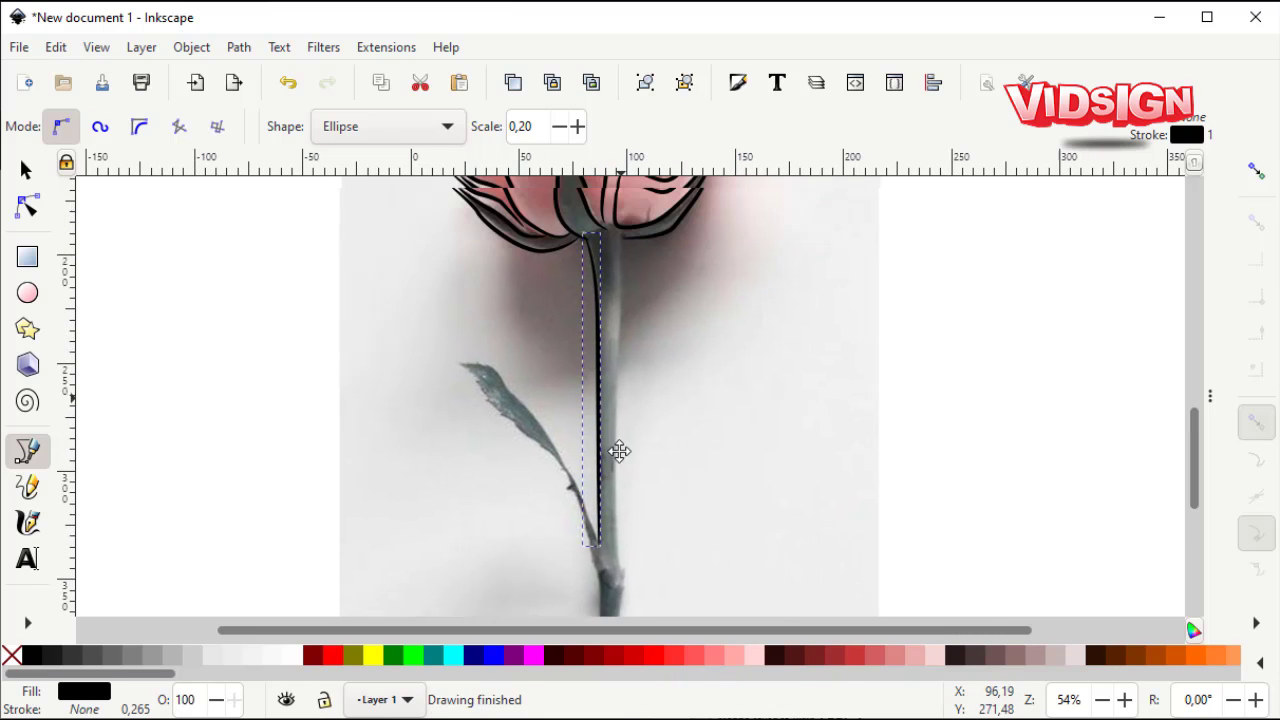
click(620, 306)
click(611, 490)
key(Return)
Trace both stem edges down to the stem tip.
scroll(611, 490, down, 3)
click(617, 346)
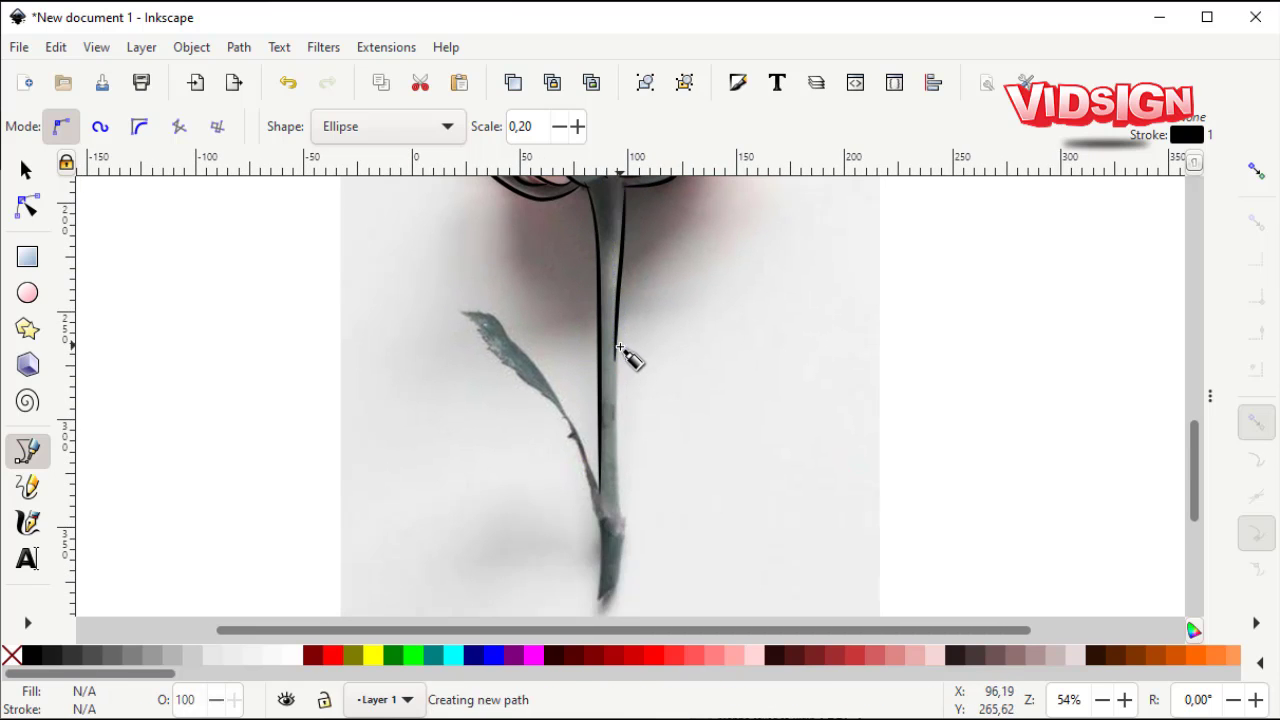
click(618, 390)
click(616, 447)
click(621, 528)
key(Return)
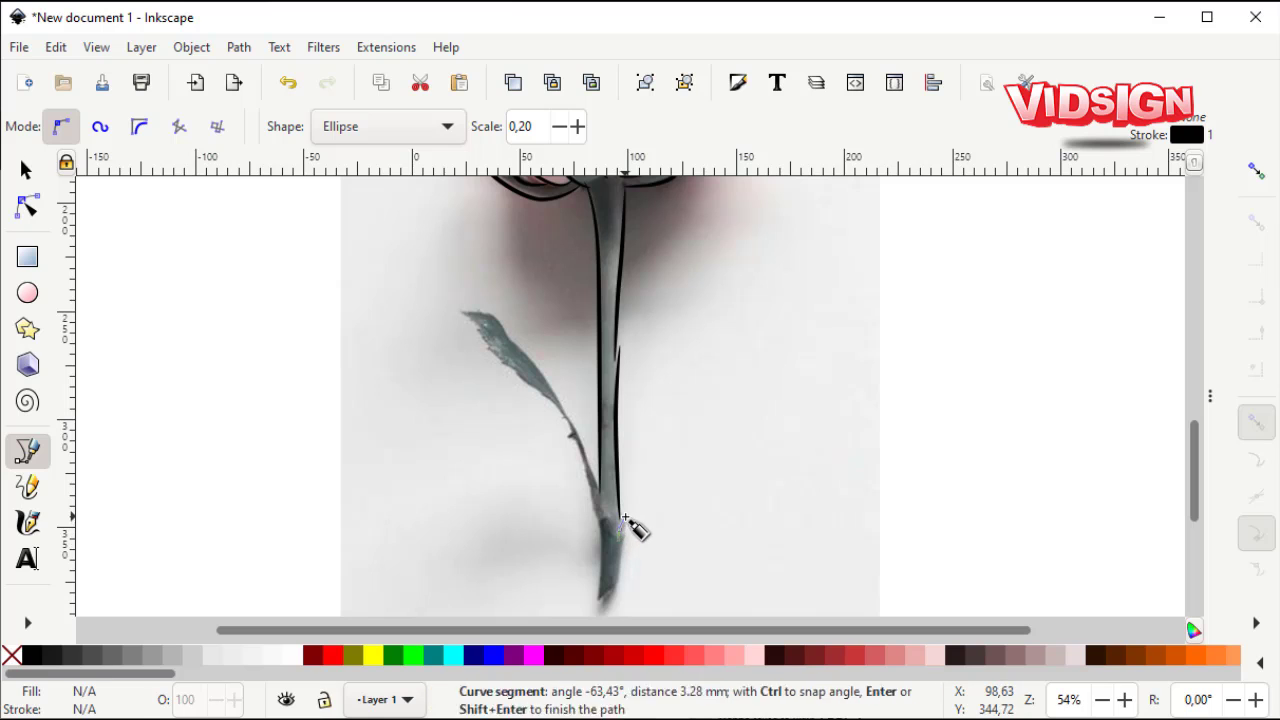
drag(609, 598, 614, 603)
key(Return)
click(606, 598)
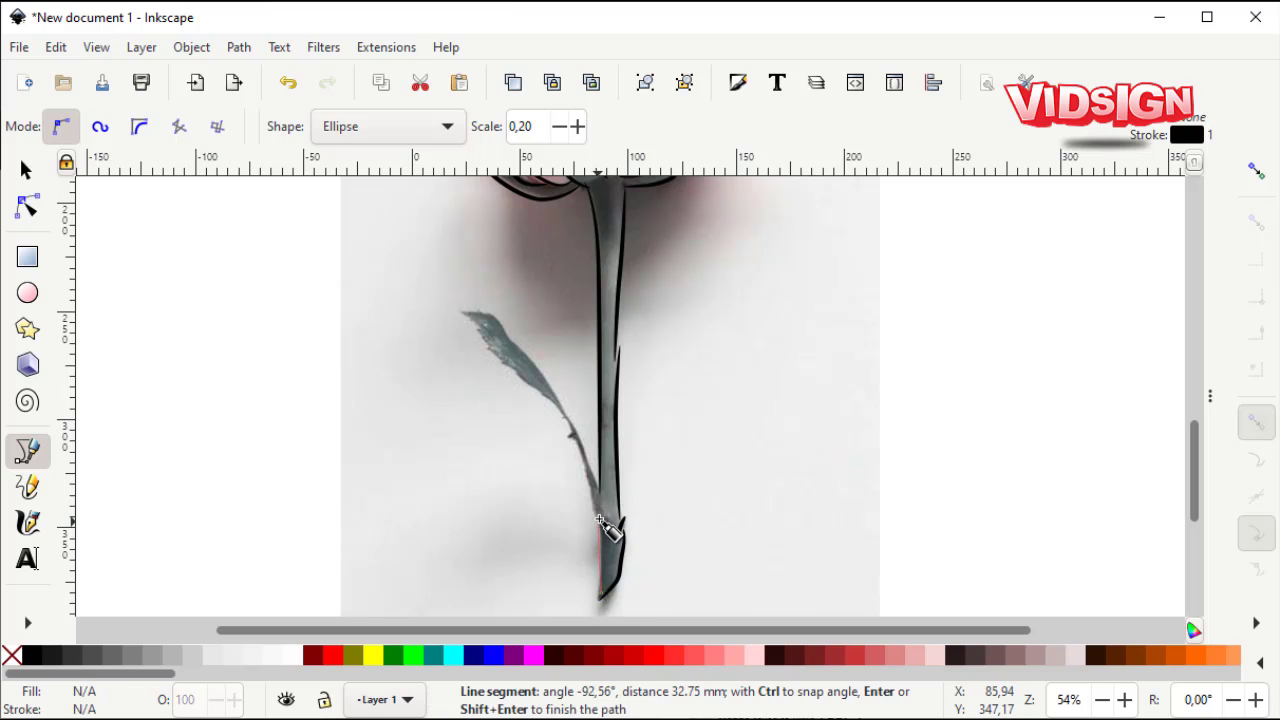
click(600, 521)
key(Return)
Outline the leaf stalk and both edges of the lower leaf.
click(591, 474)
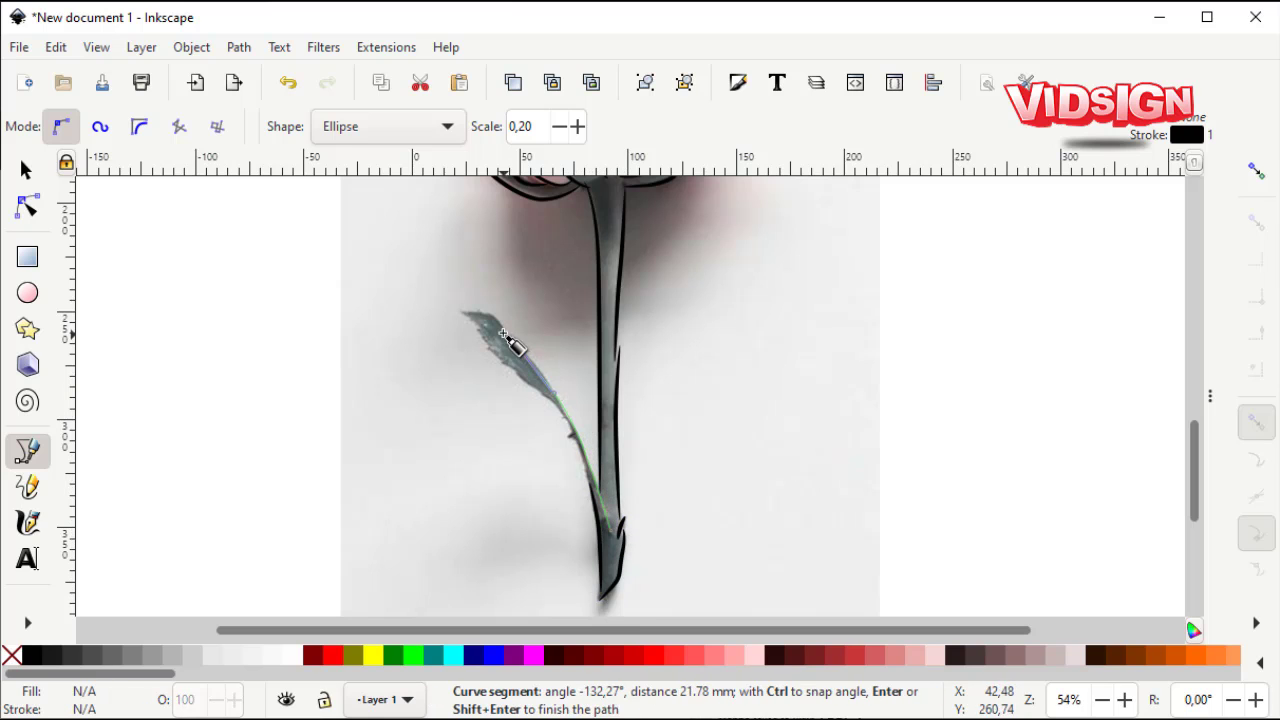
click(462, 314)
key(Return)
click(586, 468)
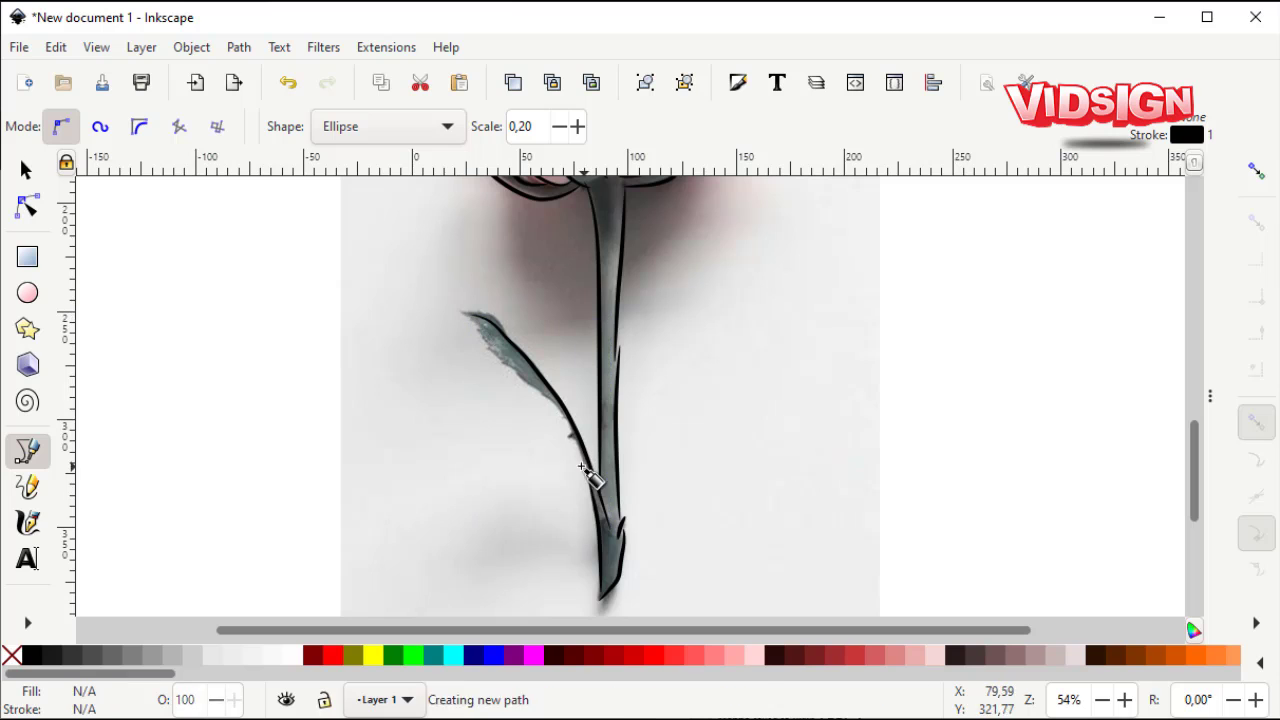
click(571, 418)
click(542, 398)
drag(486, 356, 481, 350)
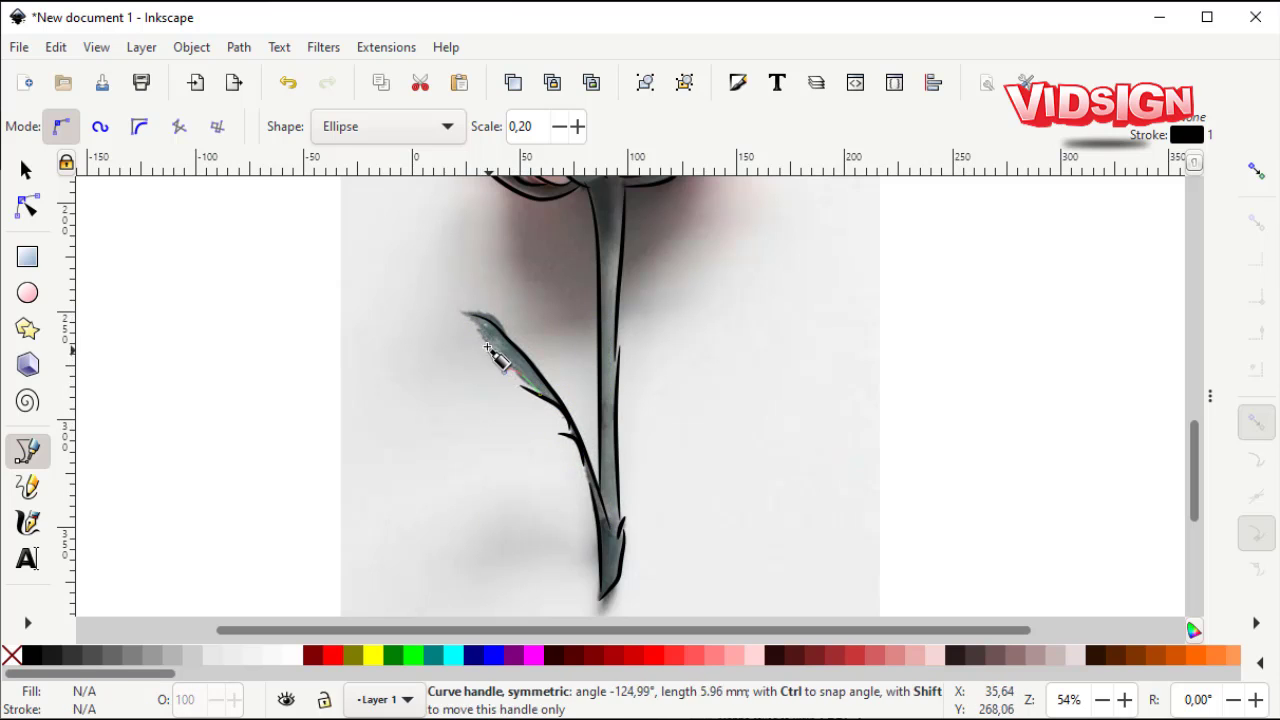
key(Return)
click(493, 365)
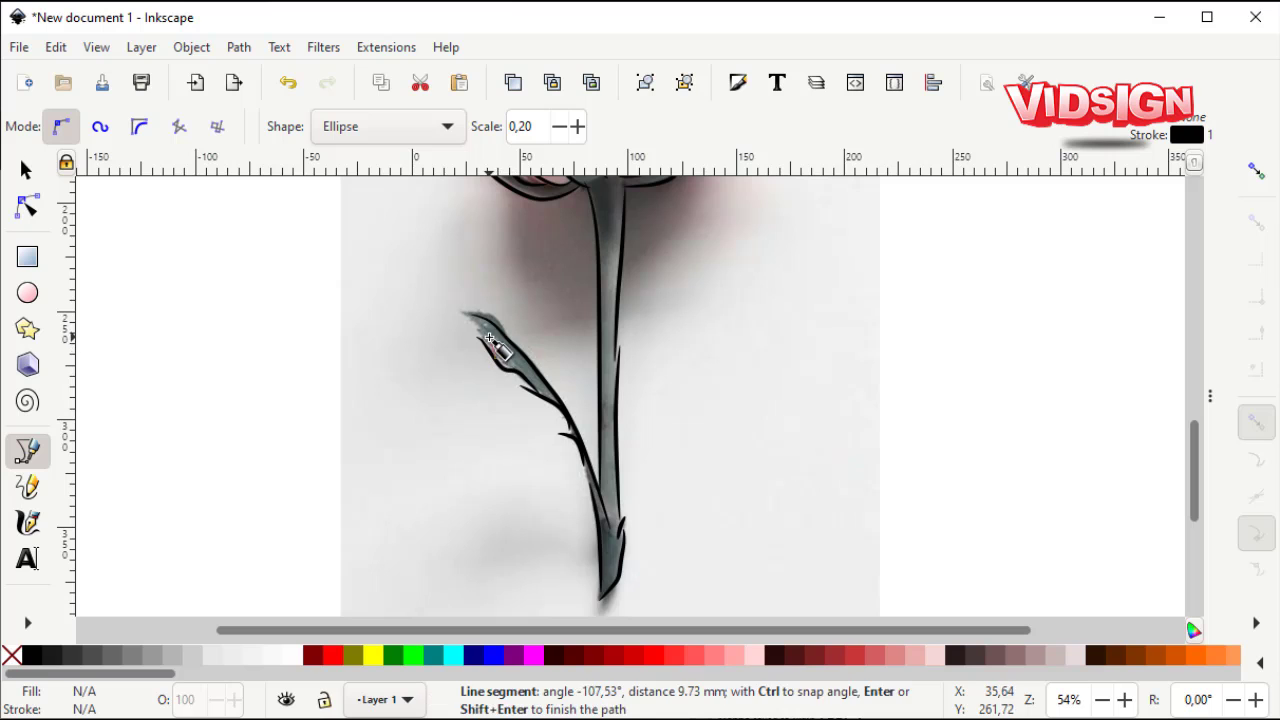
click(474, 322)
key(Return)
Set the pen's shape scale to 0,10 and zoom in on the rose's lower petals.
scroll(600, 400, up, 5)
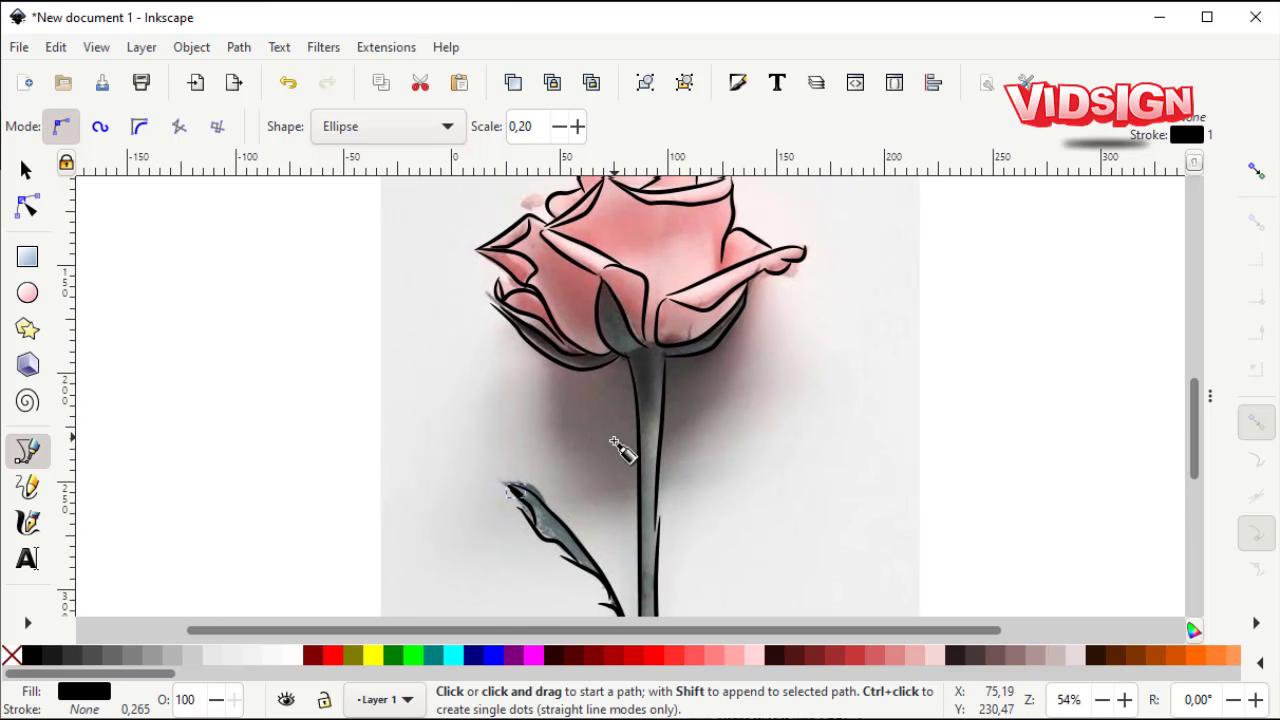
scroll(620, 443, up, 2)
scroll(675, 460, down, 2)
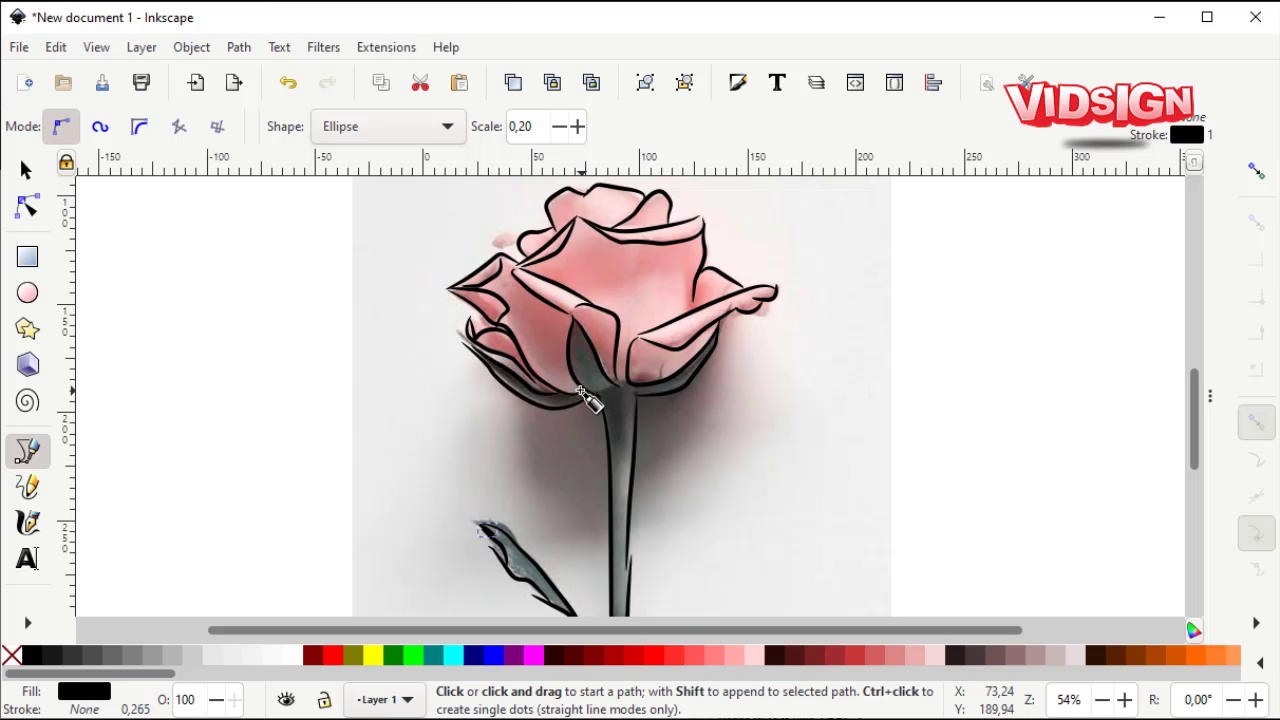
click(521, 126)
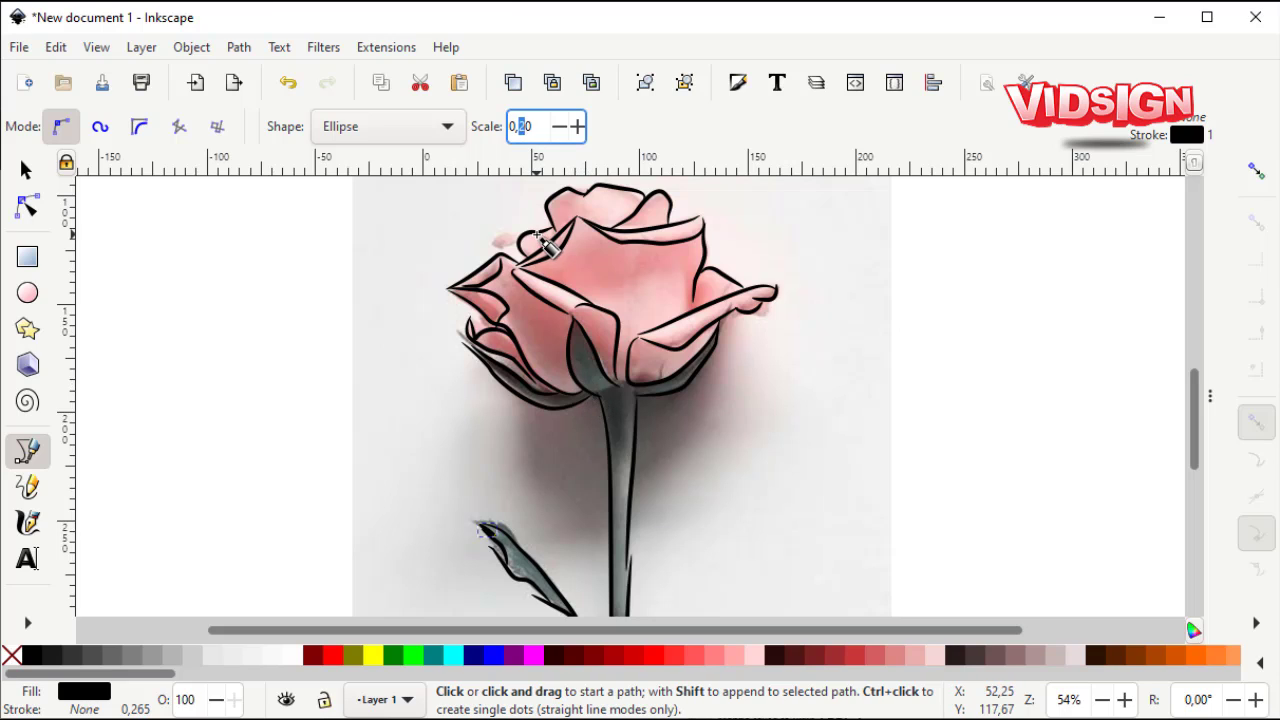
text(0,1)
key(z)
drag(443, 286, 680, 420)
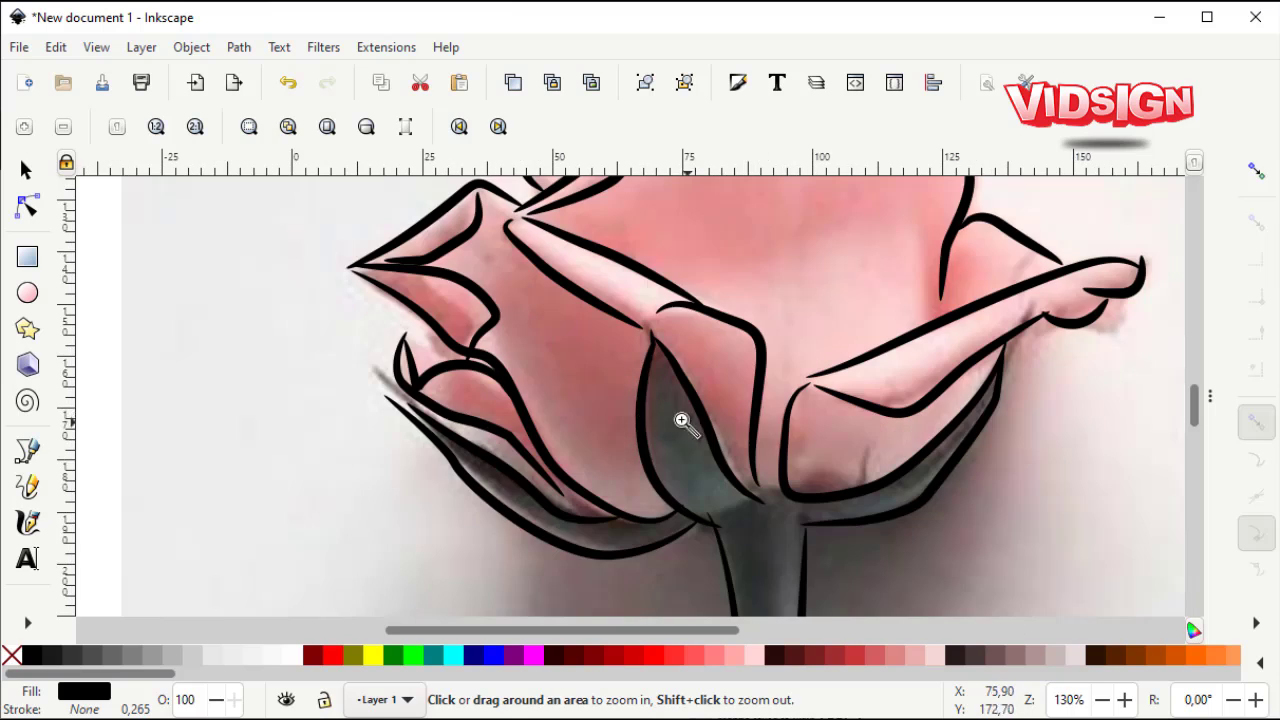
key(s)
Draw a tapered curved stroke along the sepal and a line inside the lower-left petal.
click(27, 452)
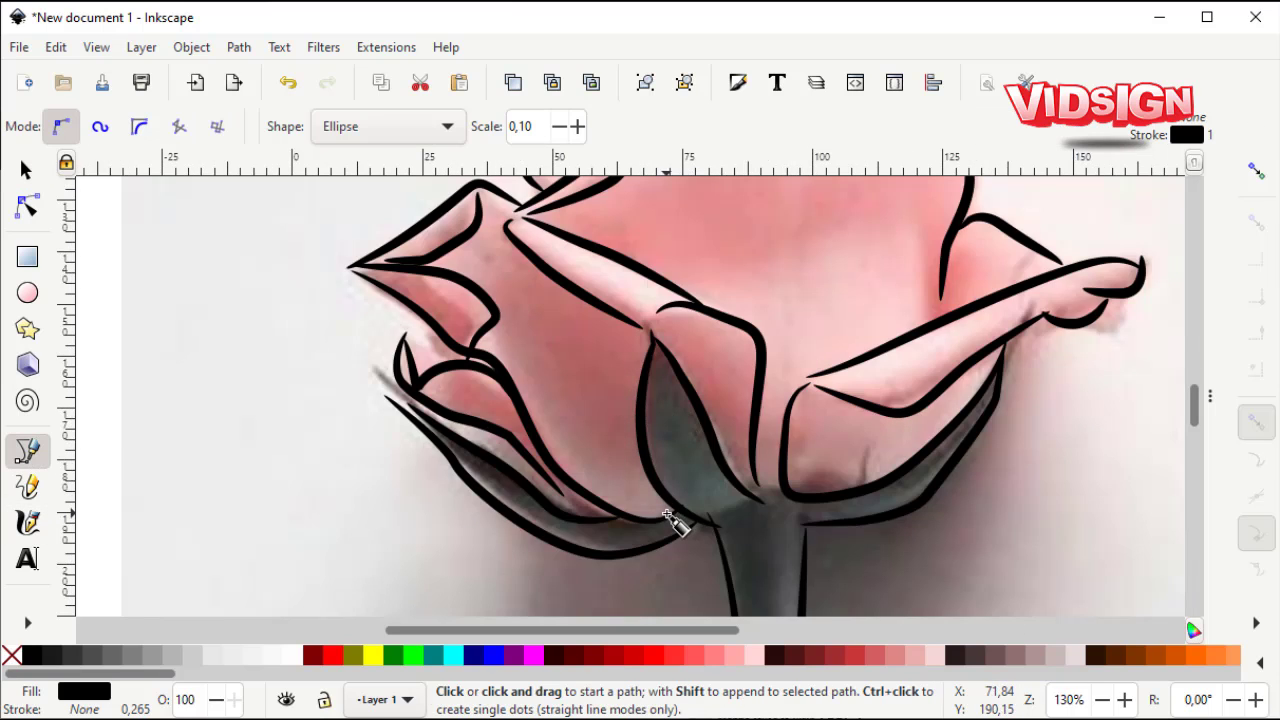
click(670, 515)
drag(626, 430, 625, 380)
double_click(628, 348)
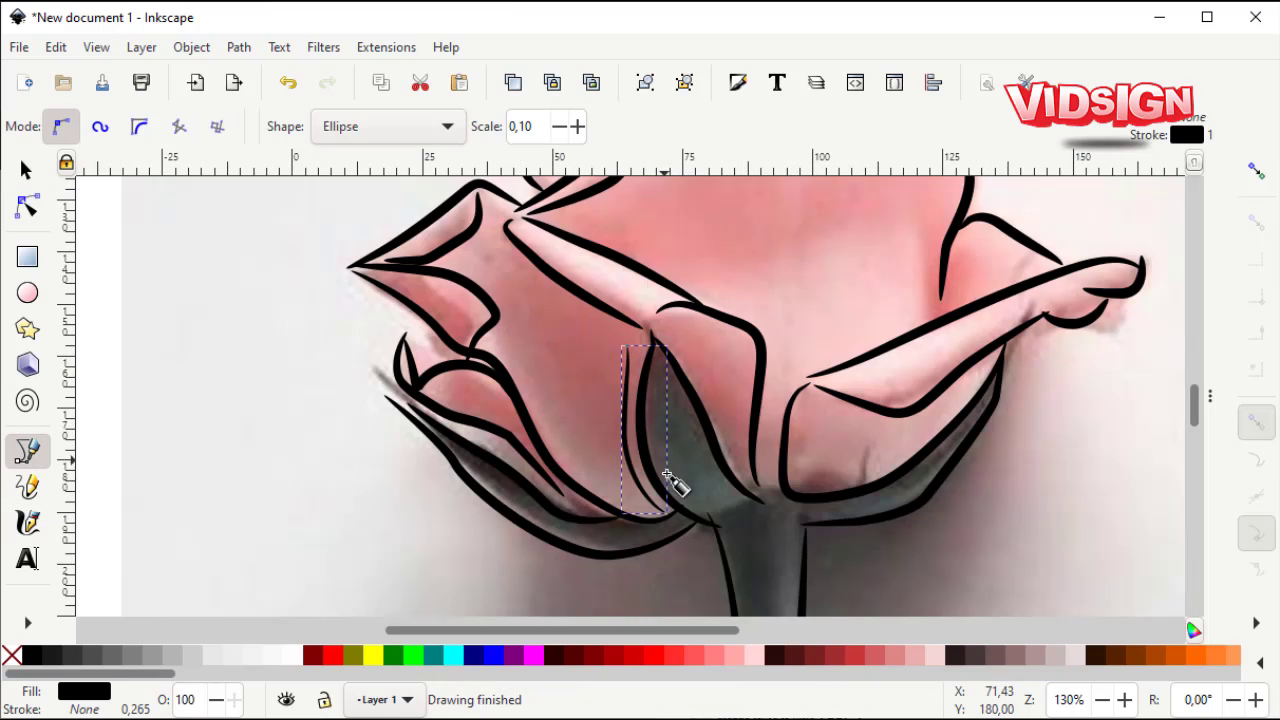
click(605, 510)
drag(575, 475, 560, 460)
click(527, 386)
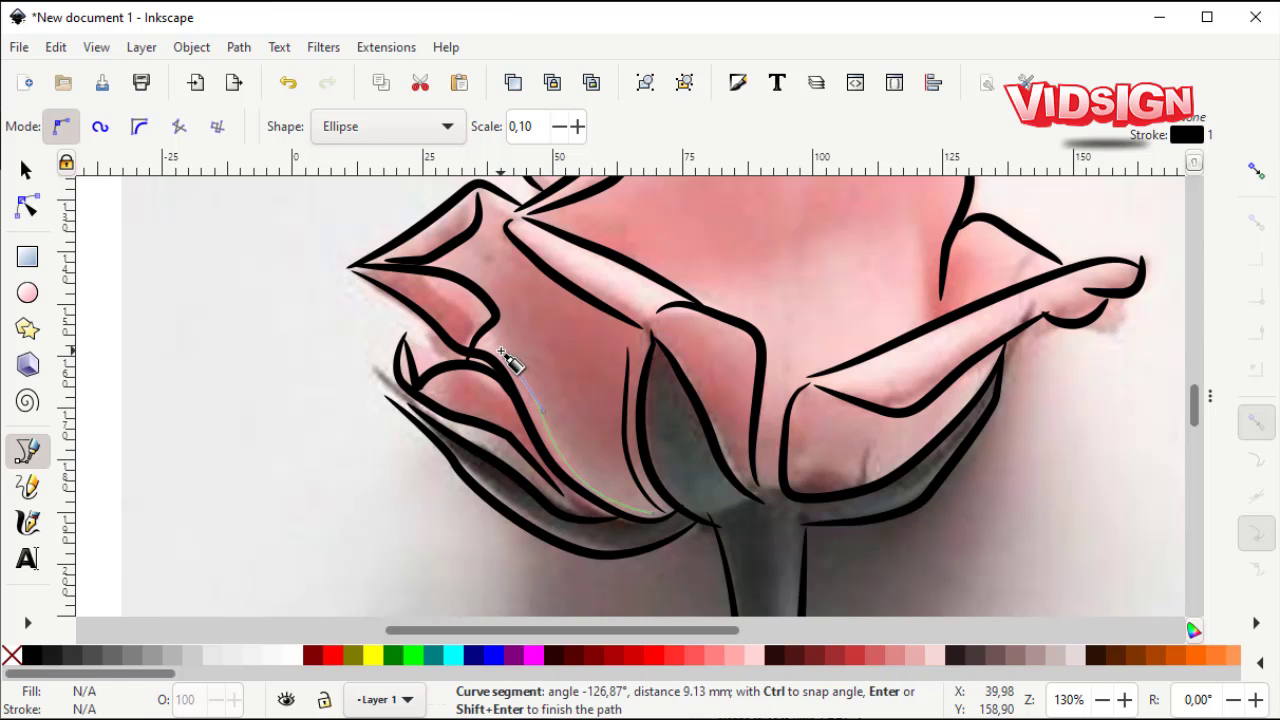
click(500, 351)
click(605, 510)
Add three more tapered crease strokes rising through the lower-left petal.
key(n)
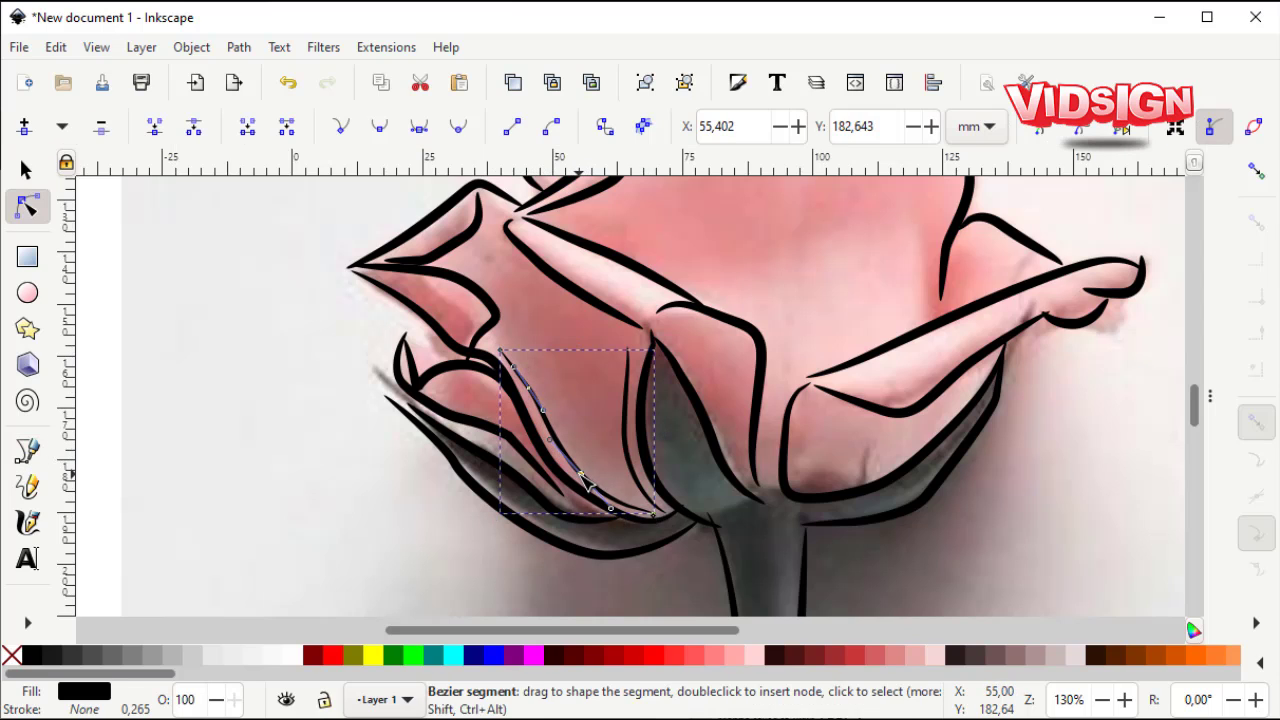
key(s)
click(27, 452)
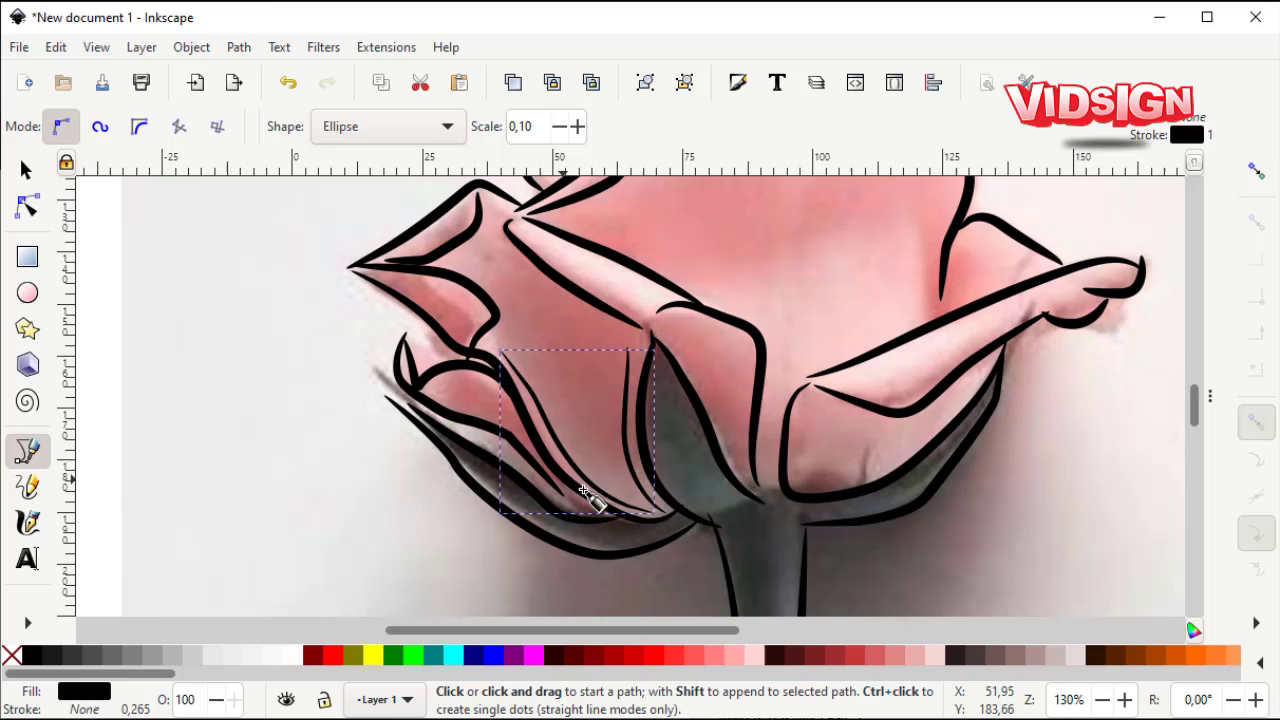
click(651, 513)
drag(566, 437, 527, 362)
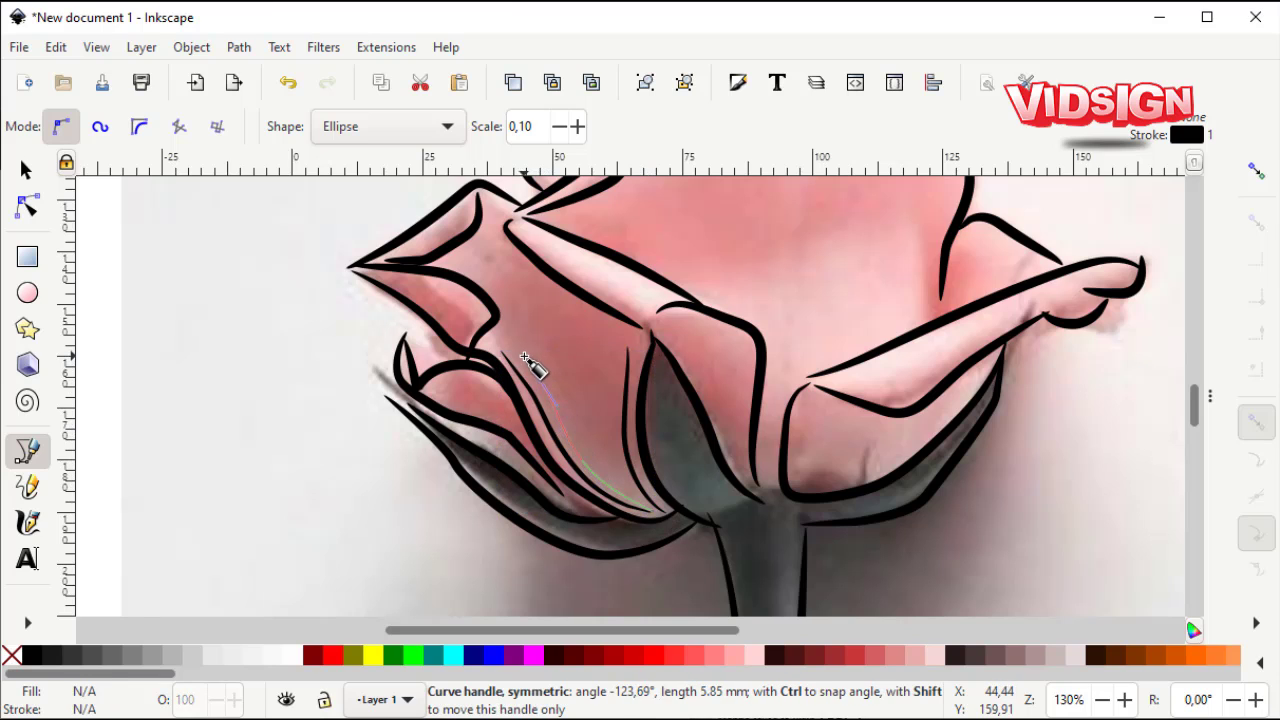
key(Return)
click(651, 513)
drag(600, 460, 550, 350)
key(Return)
click(651, 513)
click(615, 455)
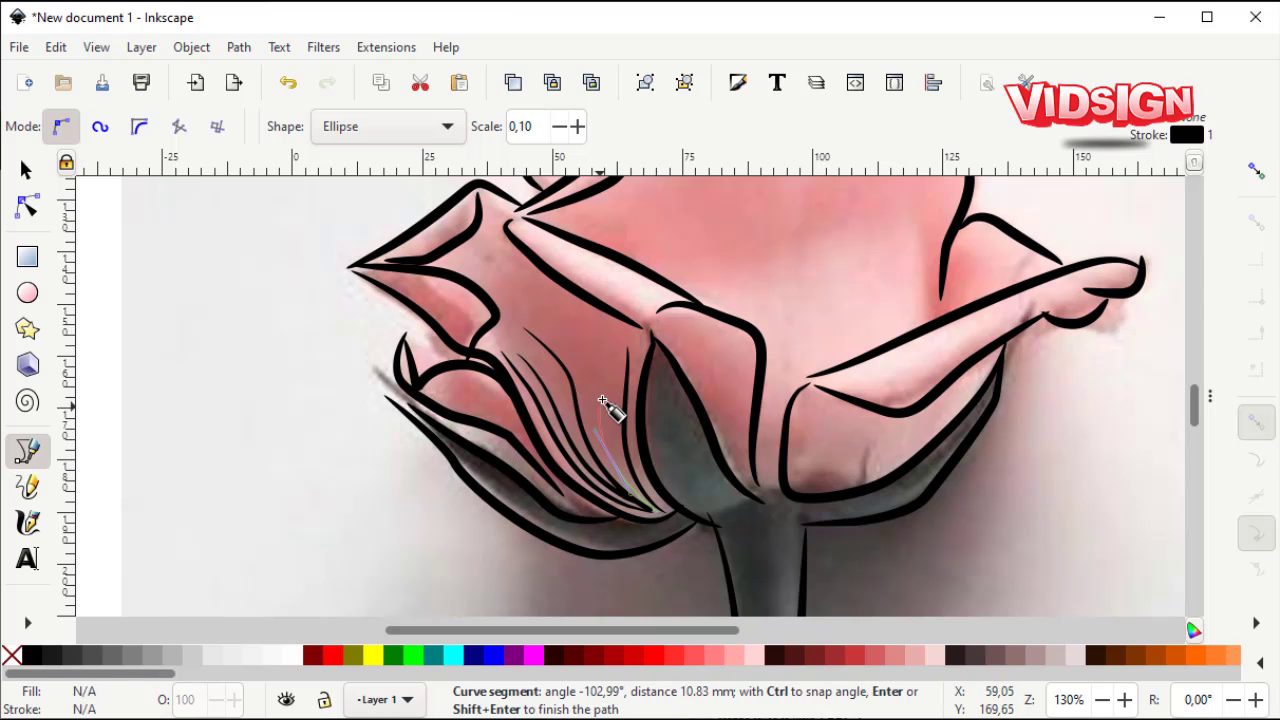
click(600, 366)
key(Return)
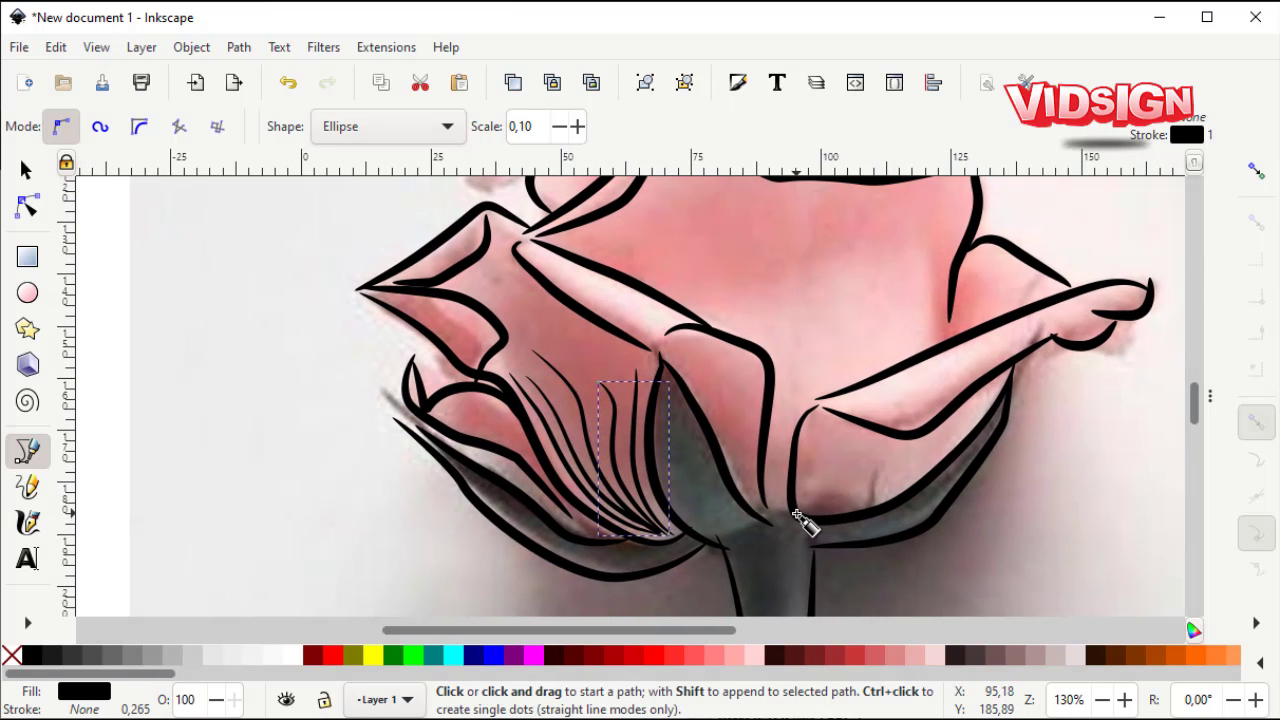
Draw two fold strokes rising from the base of the lower-right petal.
click(798, 513)
click(820, 457)
click(836, 420)
key(Return)
click(799, 514)
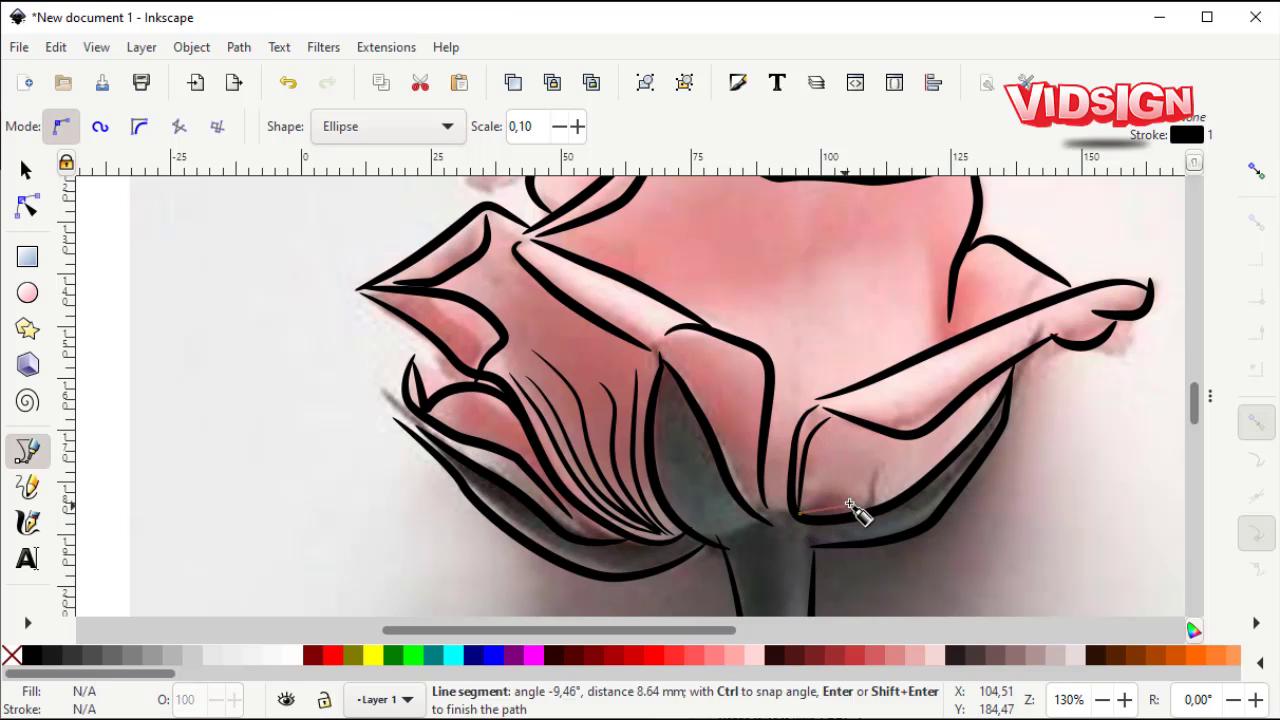
drag(836, 514, 852, 498)
key(Return)
Add two longer curved creases sweeping along the right lower petal.
click(800, 512)
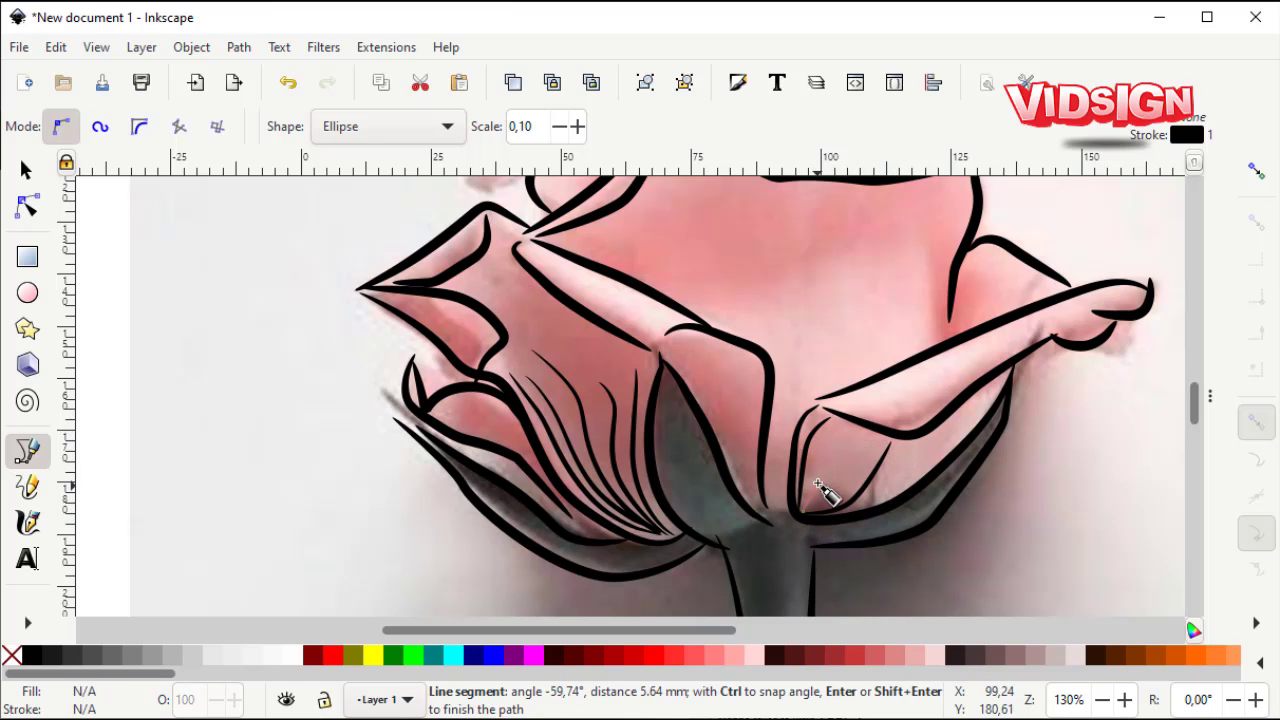
drag(822, 443, 838, 422)
key(Return)
click(810, 514)
drag(862, 519, 918, 462)
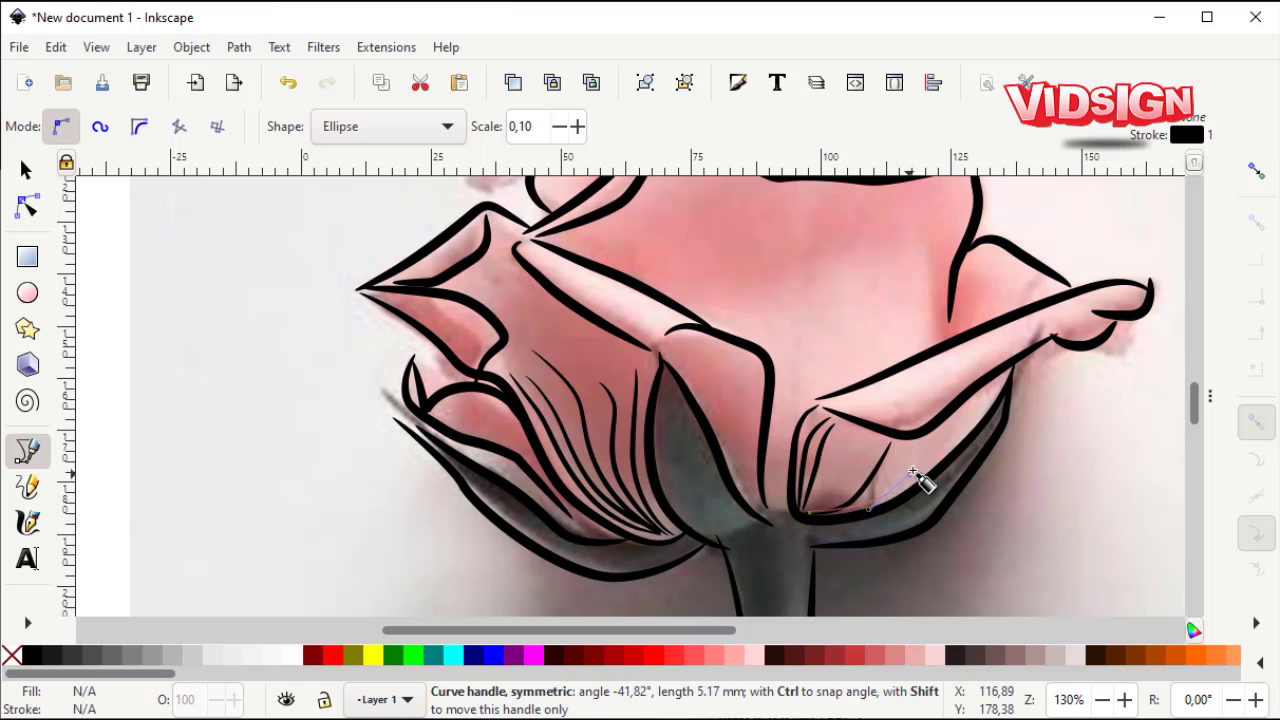
click(943, 424)
key(Return)
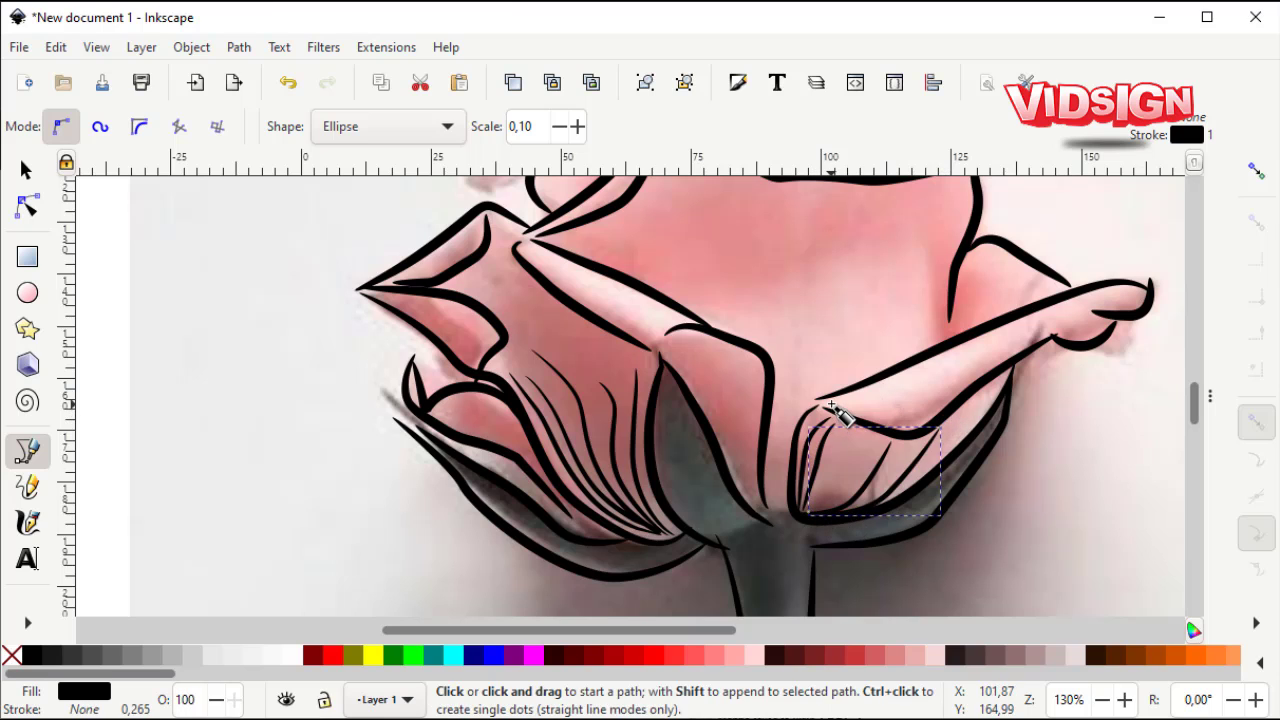
Add short crease lines near the right petal's edge, then pan the view.
click(829, 403)
key(Return)
drag(935, 412, 960, 409)
click(848, 398)
click(933, 393)
key(Return)
click(886, 428)
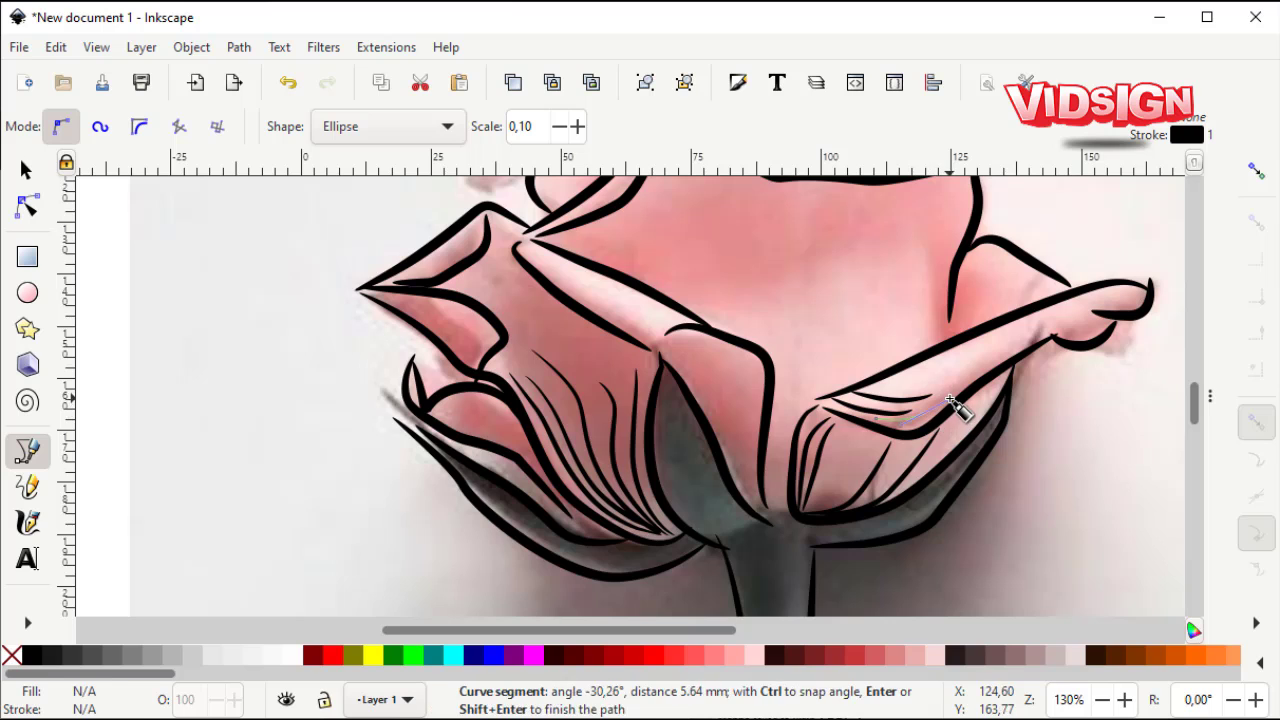
key(Return)
scroll(891, 443, up, 2)
scroll(612, 222, right, 1)
scroll(830, 410, up, 1)
scroll(830, 410, left, 1)
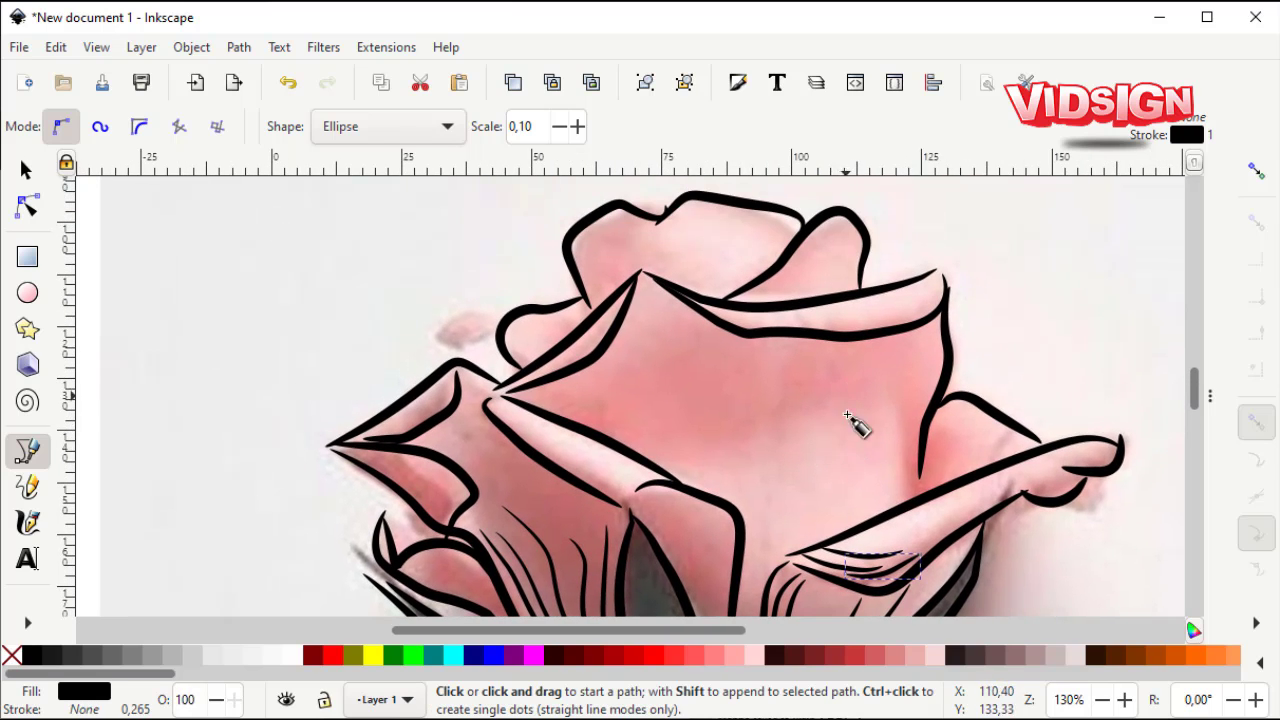
Draw a cluster of vertical creases up the upper-right petal.
click(908, 490)
mouse_move(905, 360)
mouse_down()
mouse_move(914, 366)
mouse_move(889, 420)
mouse_move(963, 424)
mouse_up()
click(912, 490)
click(880, 372)
key(Return)
click(918, 490)
key(Return)
click(926, 492)
key(Return)
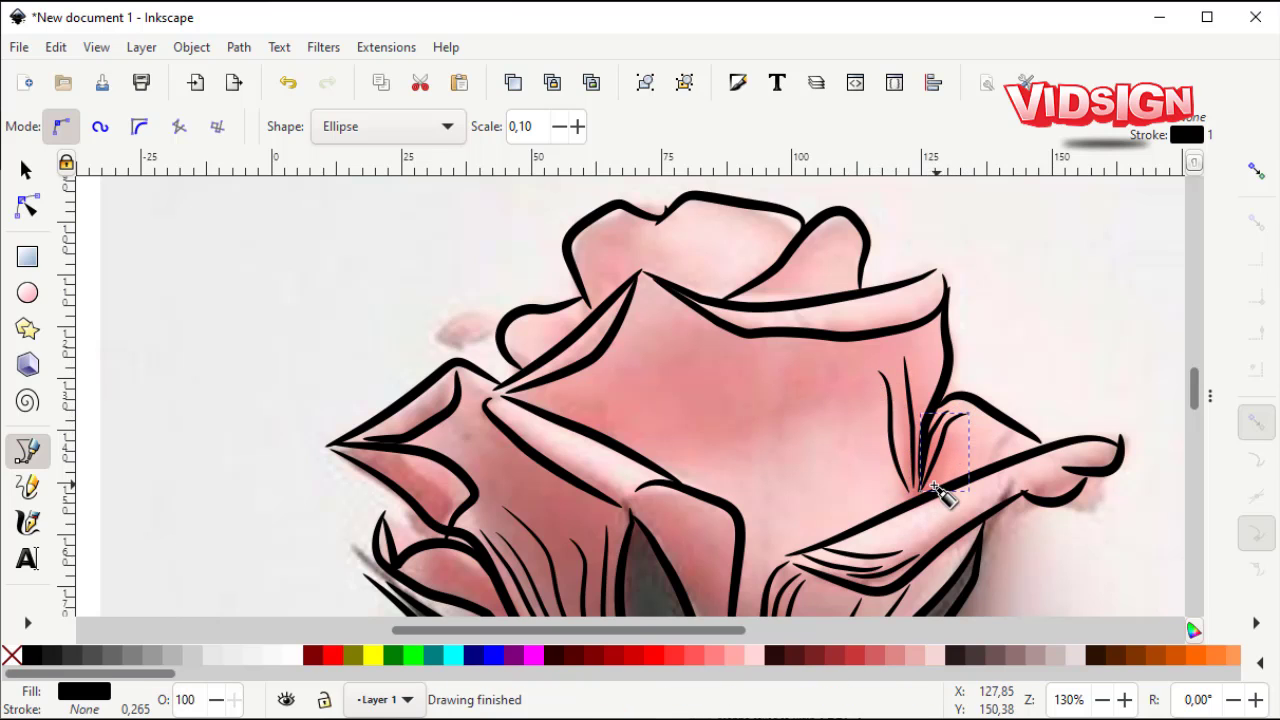
drag(650, 438, 785, 459)
Add several curved crease strokes across the top petal.
click(750, 328)
mouse_move(740, 278)
mouse_down()
mouse_move(764, 256)
mouse_move(757, 287)
mouse_up()
key(Return)
click(762, 320)
key(Return)
click(886, 316)
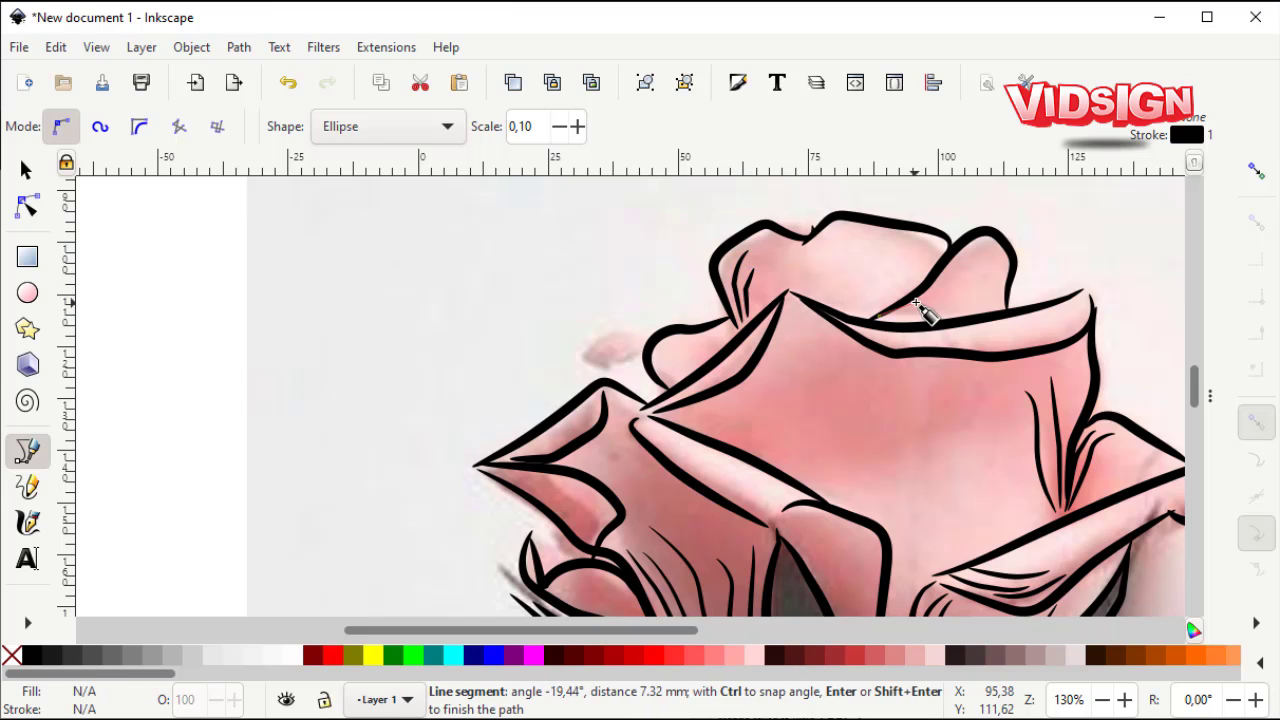
drag(969, 262, 990, 266)
key(Return)
drag(891, 318, 957, 309)
click(986, 274)
key(Return)
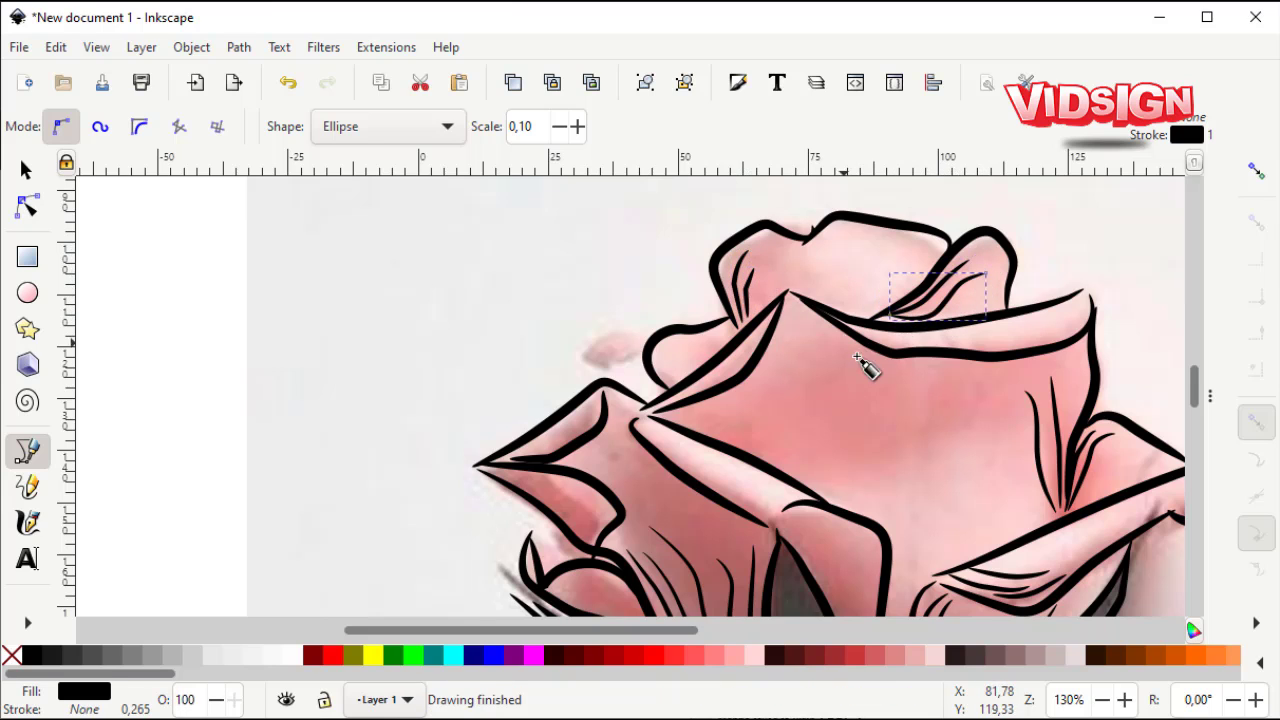
Draw a stroke along the upper petal rim and a line across the left upper petal.
click(1083, 293)
key(Return)
drag(1085, 293, 999, 333)
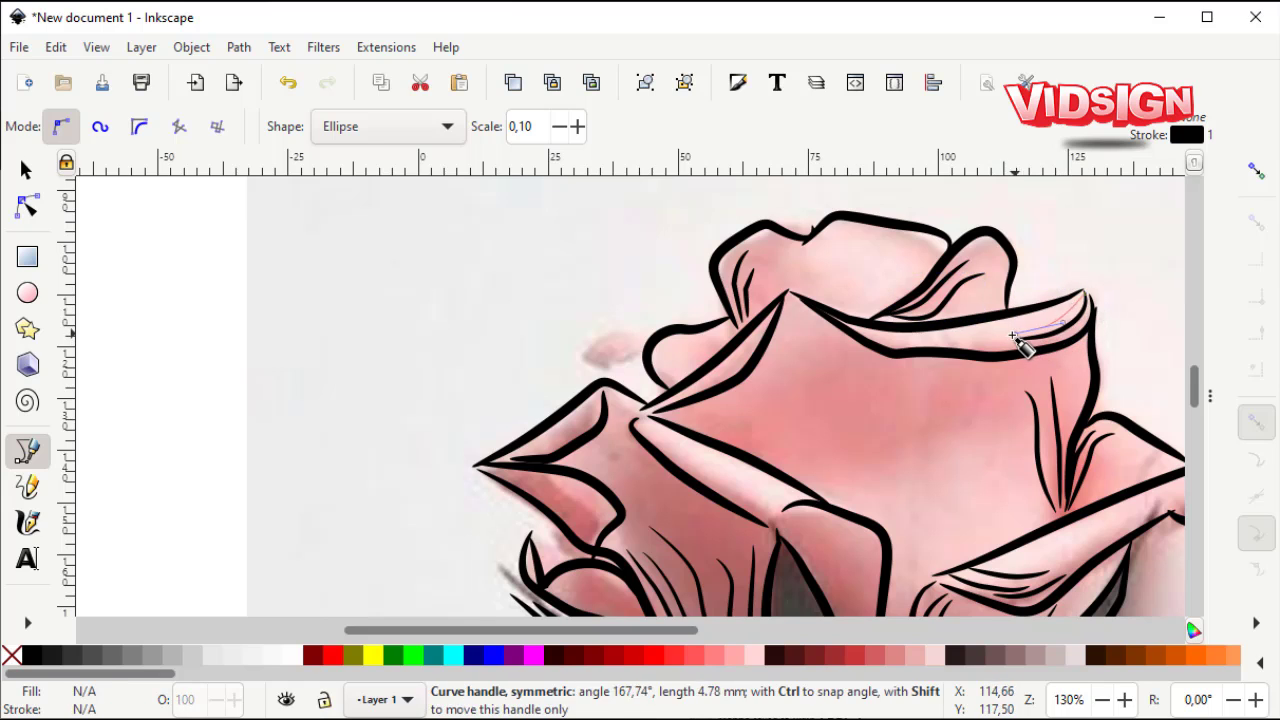
click(933, 338)
key(Return)
click(749, 337)
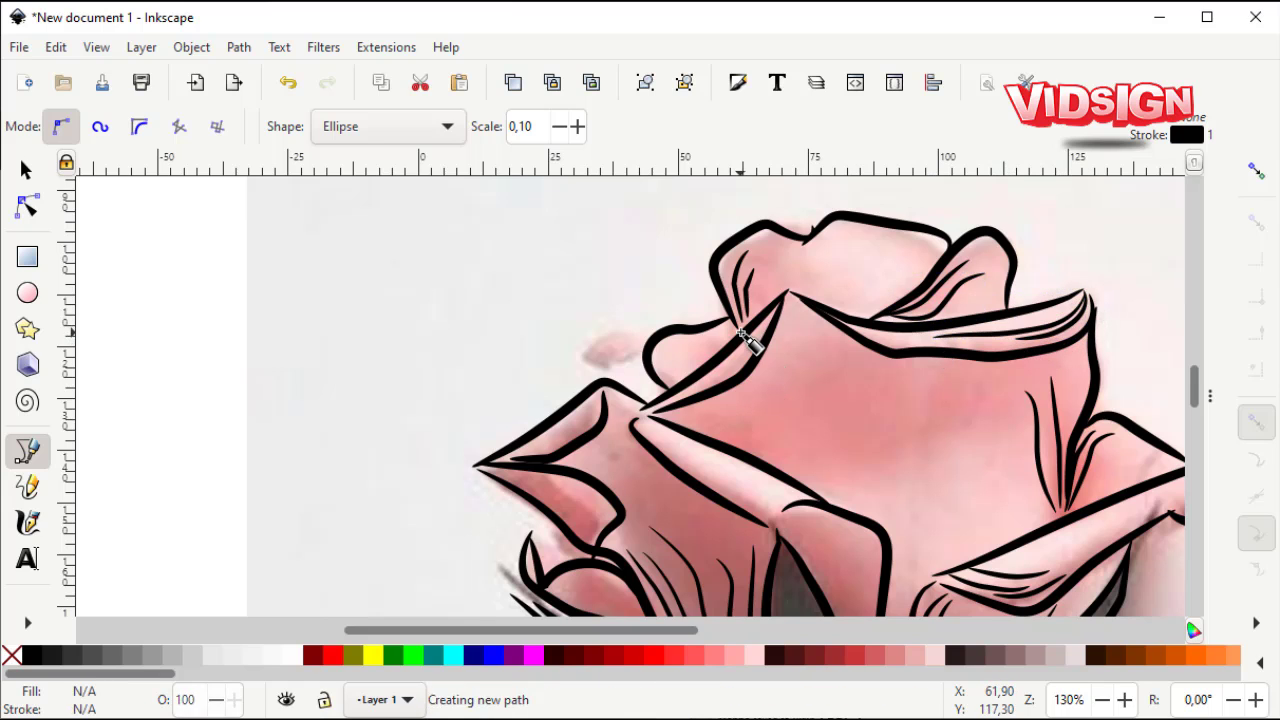
click(666, 345)
key(Return)
click(670, 393)
key(Return)
Add hatch strokes on the left petal and a curved crease inside the lower-left petal.
scroll(667, 356, down, 2)
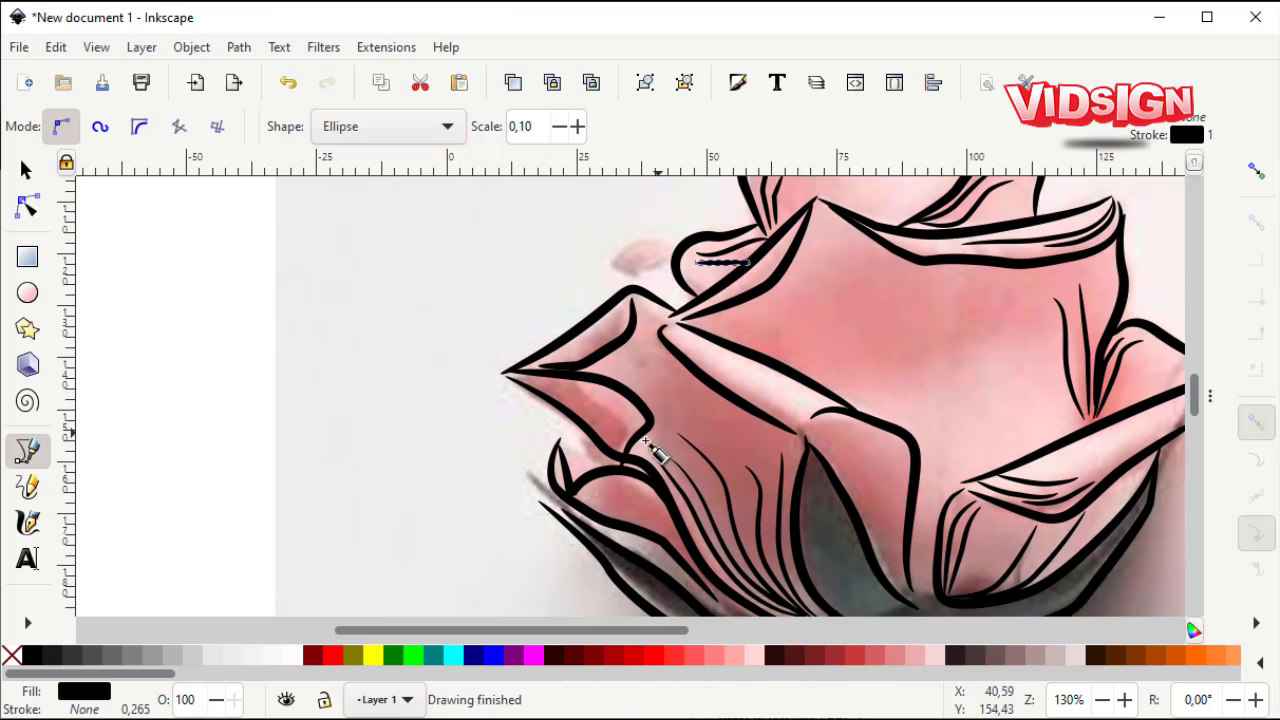
click(625, 447)
key(Return)
mouse_move(612, 448)
mouse_down()
mouse_move(630, 414)
mouse_move(615, 405)
mouse_up()
key(Return)
click(608, 443)
key(Return)
key(Return)
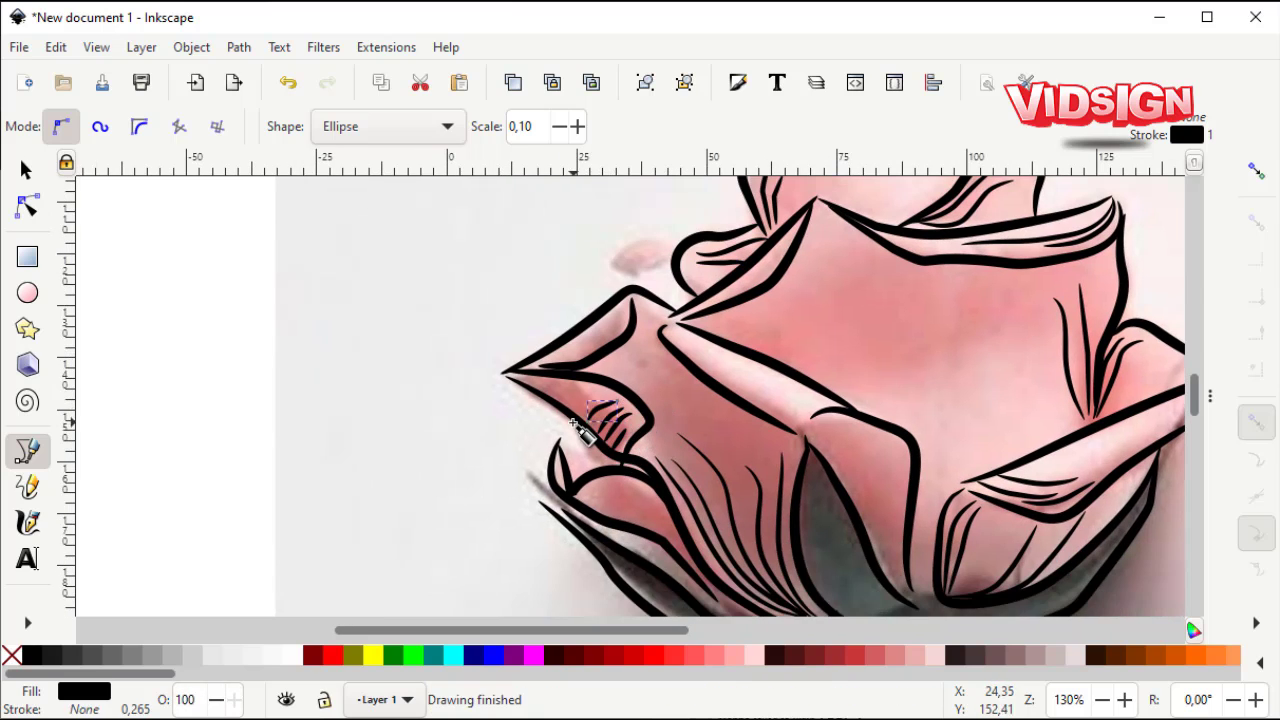
scroll(600, 430, down, 3)
click(690, 452)
key(Return)
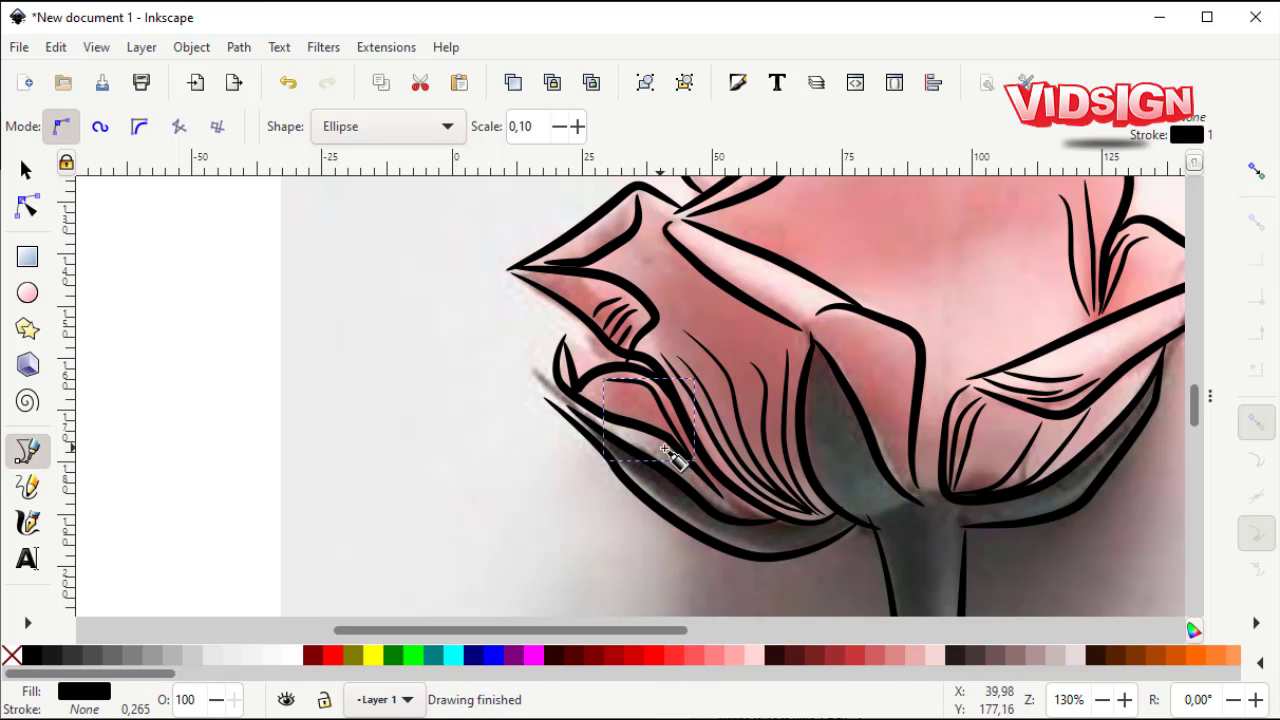
mouse_move(646, 408)
mouse_down()
mouse_move(655, 333)
mouse_move(632, 310)
mouse_up()
key(Return)
Draw creases from the petal base curving toward the stem.
scroll(640, 420, down, 1)
scroll(640, 420, right, 1)
click(750, 462)
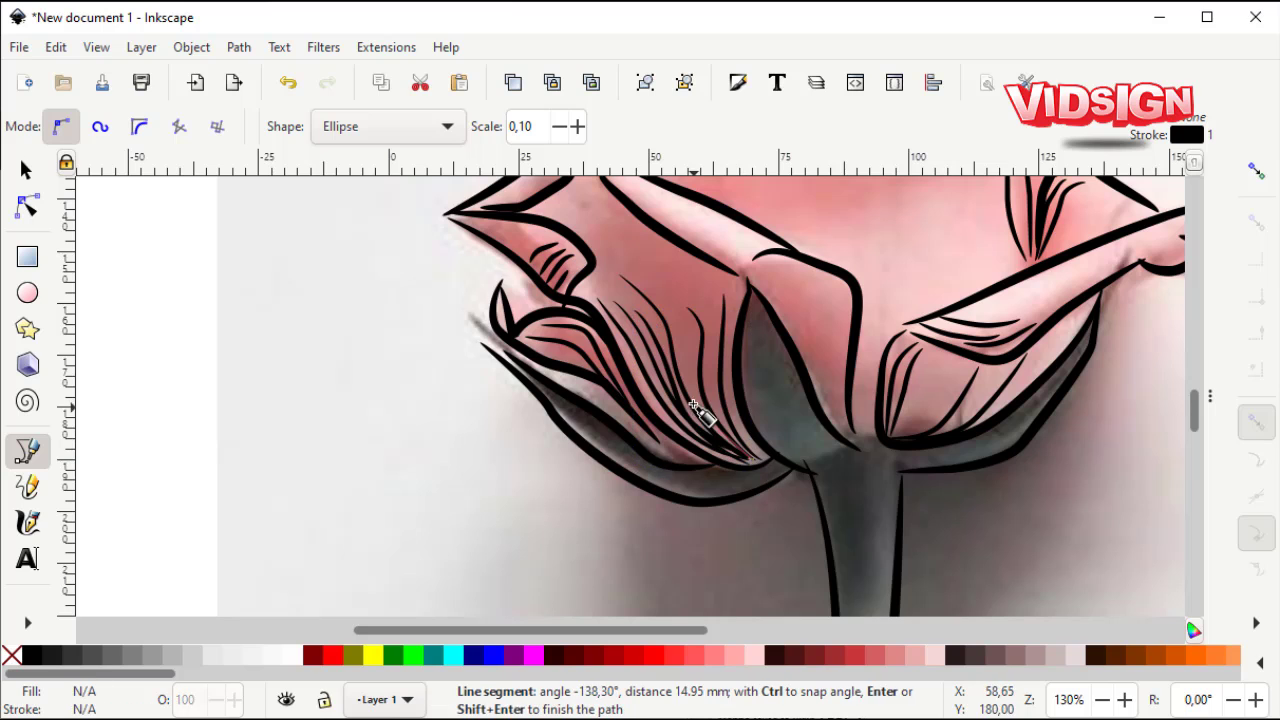
mouse_move(683, 375)
mouse_down()
mouse_move(686, 323)
mouse_move(712, 325)
mouse_up()
key(Return)
click(745, 458)
key(Return)
drag(766, 471, 731, 400)
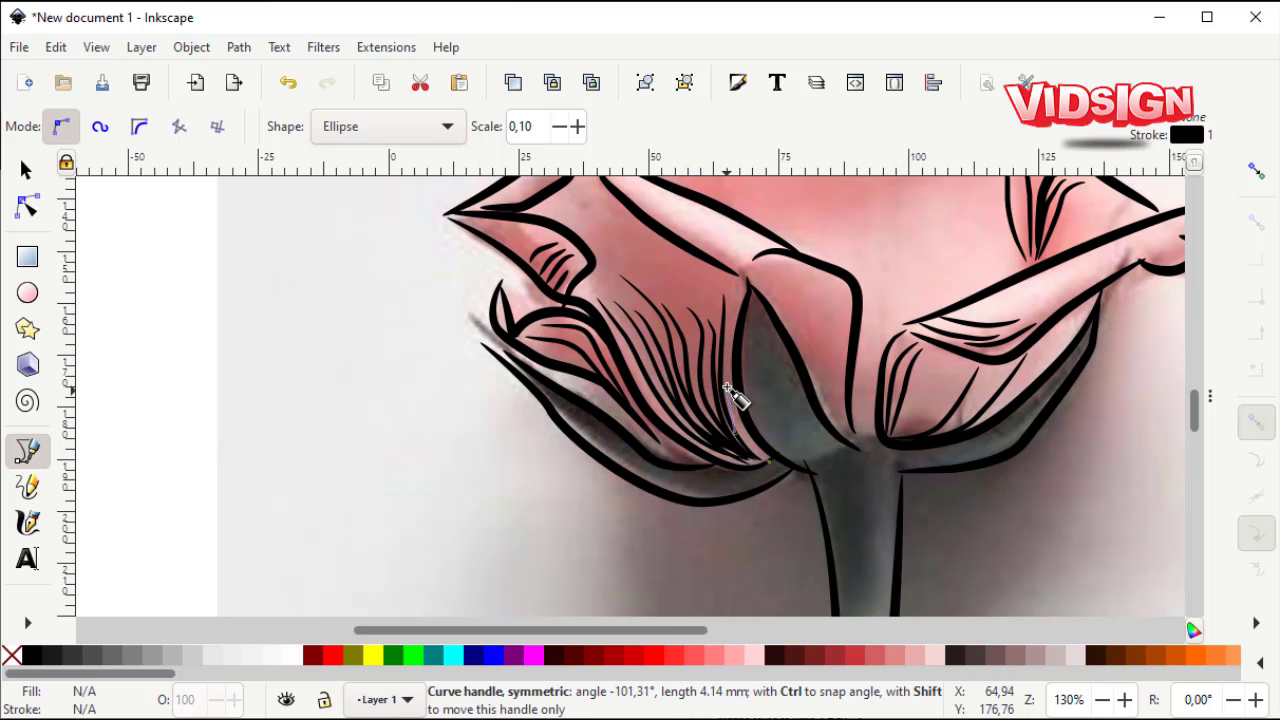
key(Return)
Add tapered lines running along the edge of the stem.
scroll(757, 475, down, 3)
scroll(772, 440, up, 2)
click(814, 485)
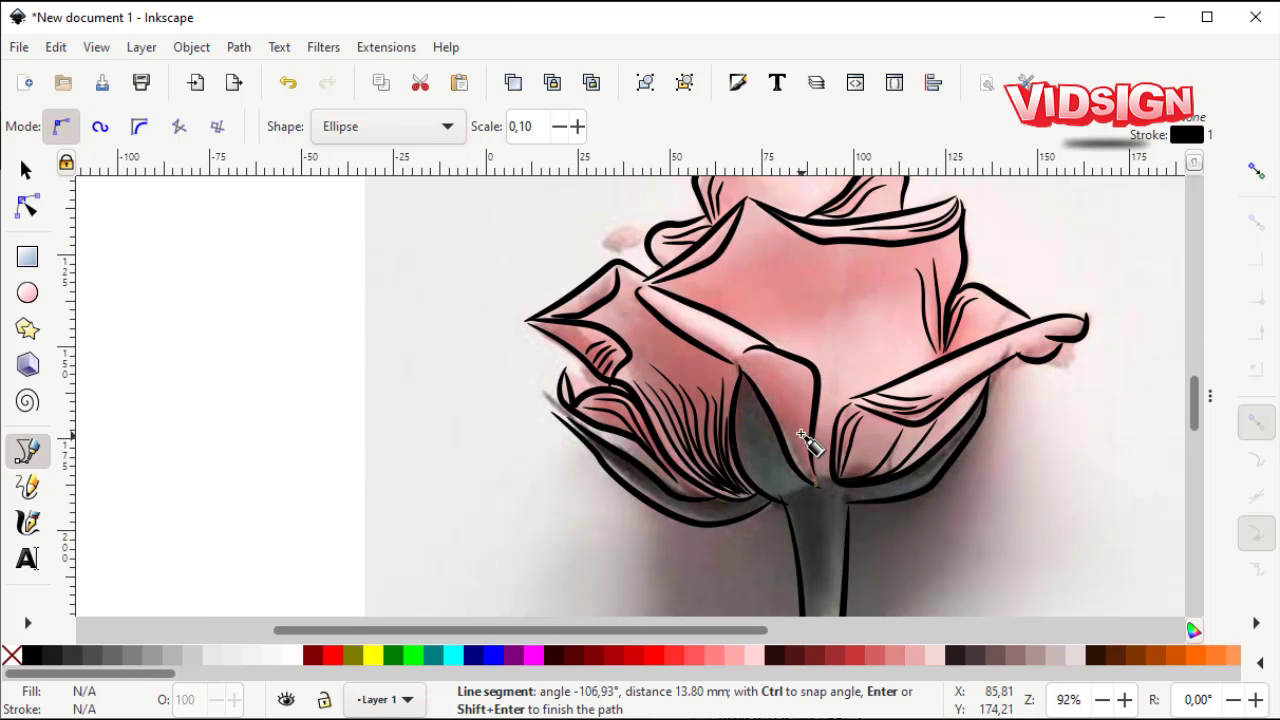
mouse_move(772, 362)
mouse_down()
mouse_move(808, 473)
mouse_move(806, 434)
mouse_up()
key(Return)
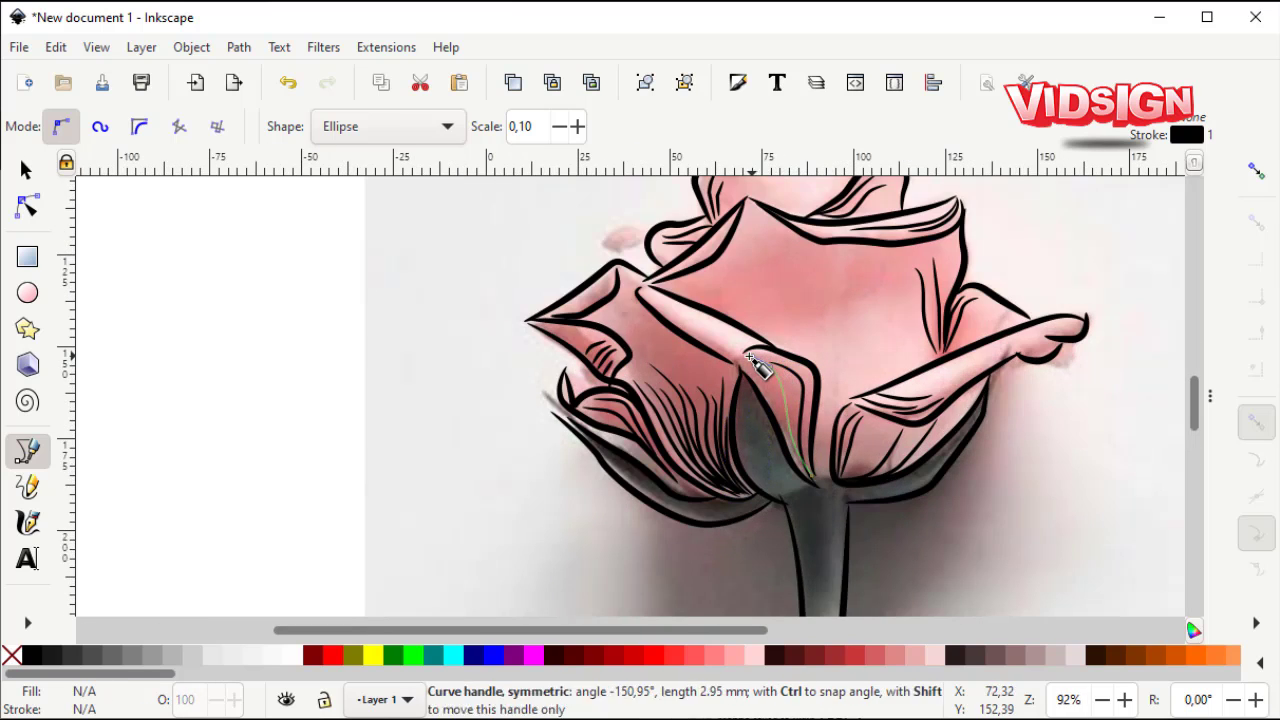
key(space)
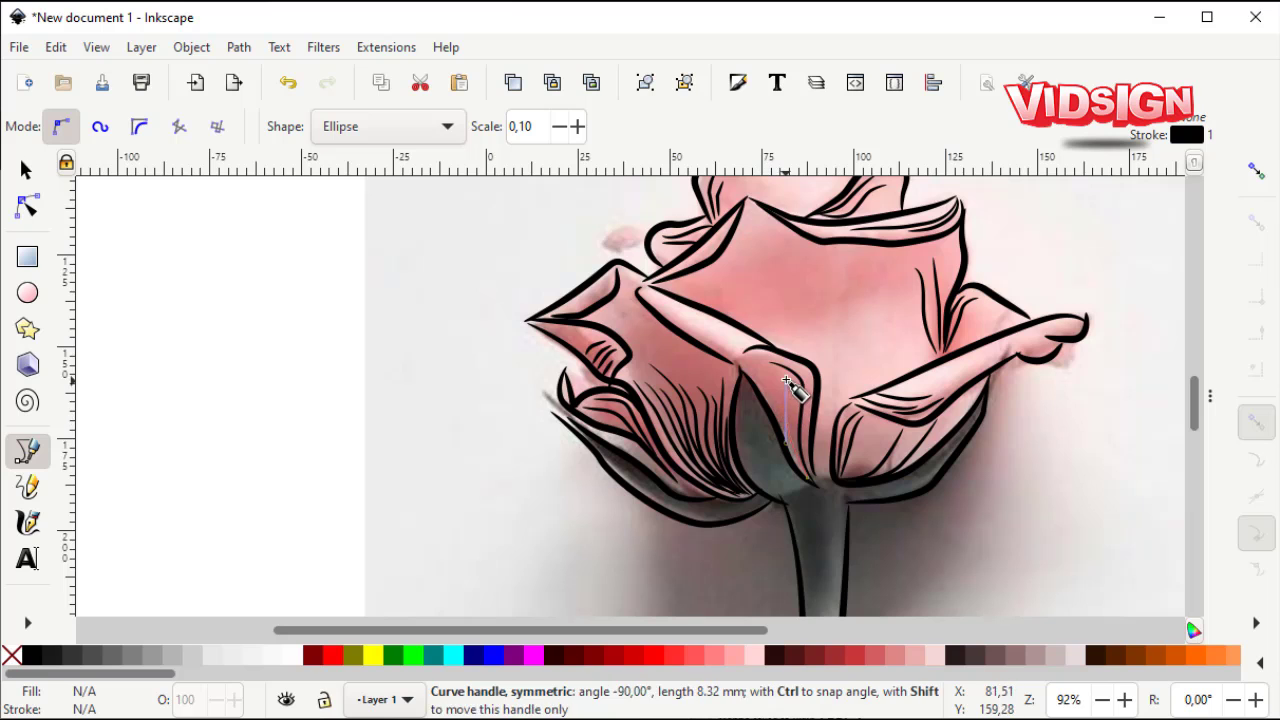
drag(772, 420, 757, 371)
key(Return)
Switch to the selector, zoom out over the whole rose, and open the Layer menu.
key(s)
scroll(848, 465, down, 2)
scroll(720, 329, down, 2)
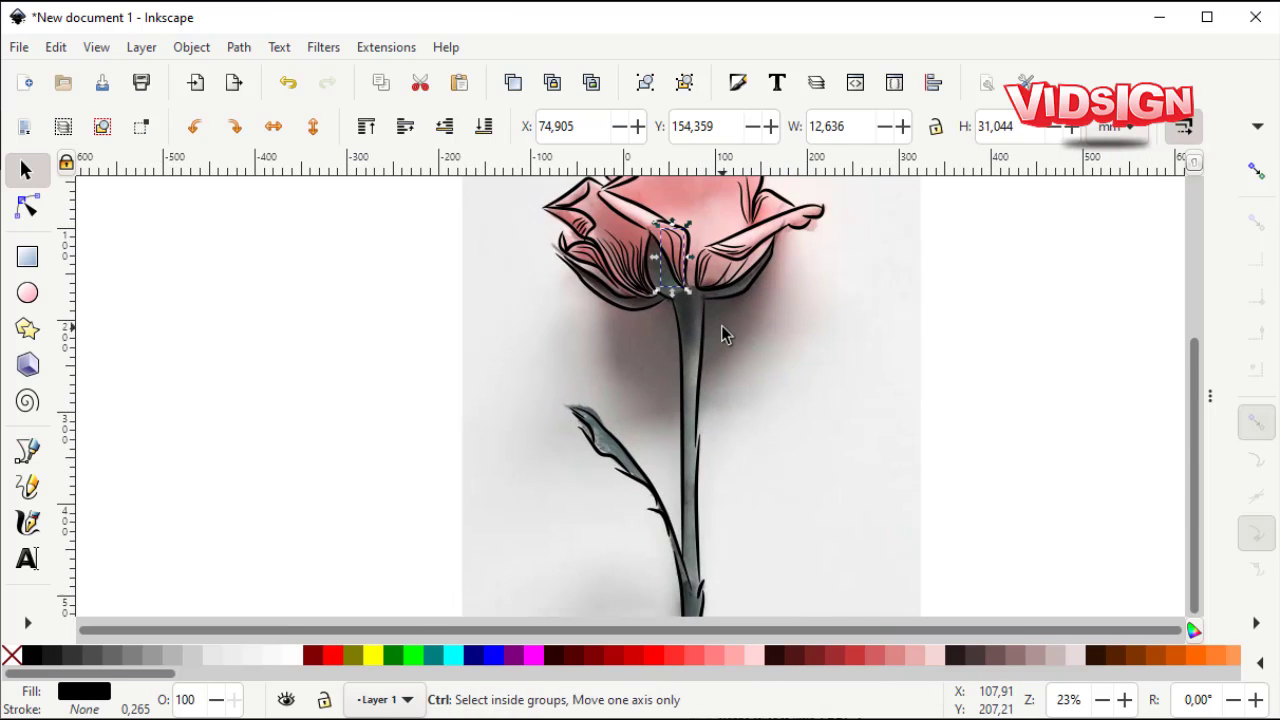
scroll(714, 271, up, 2)
scroll(634, 323, up, 1)
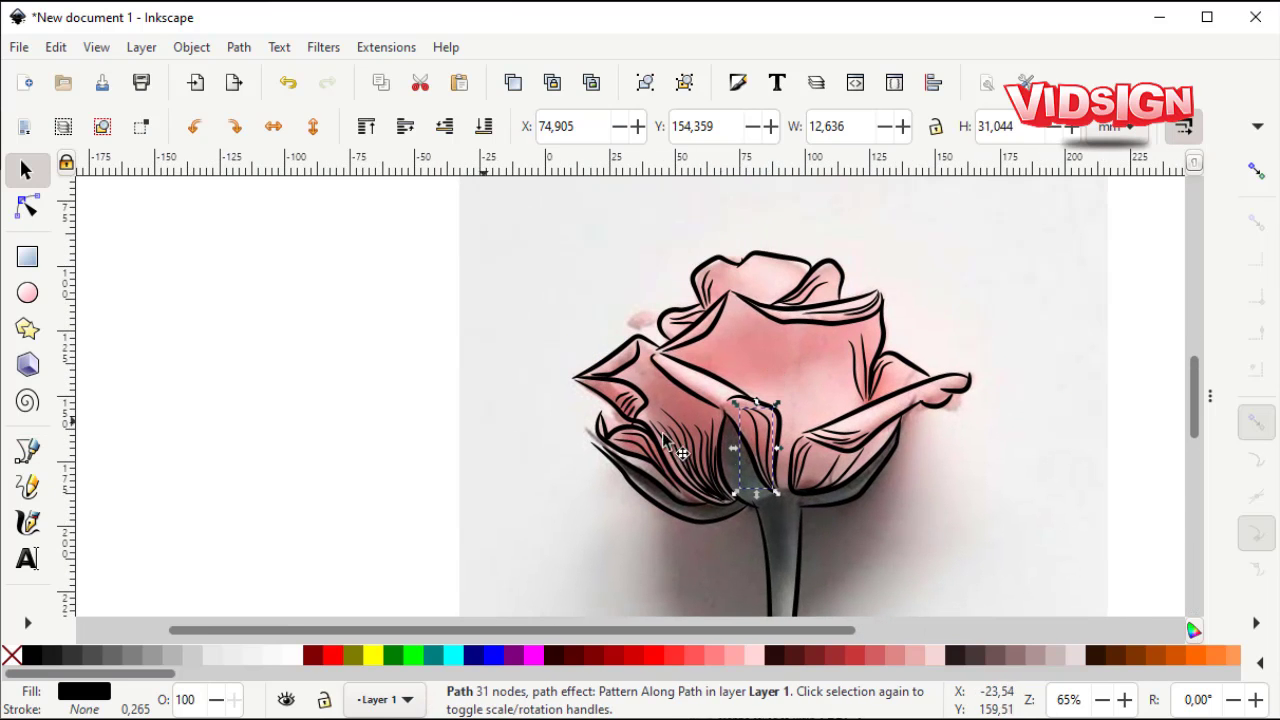
scroll(760, 470, down, 3)
scroll(780, 480, up, 1)
scroll(780, 480, up, 1)
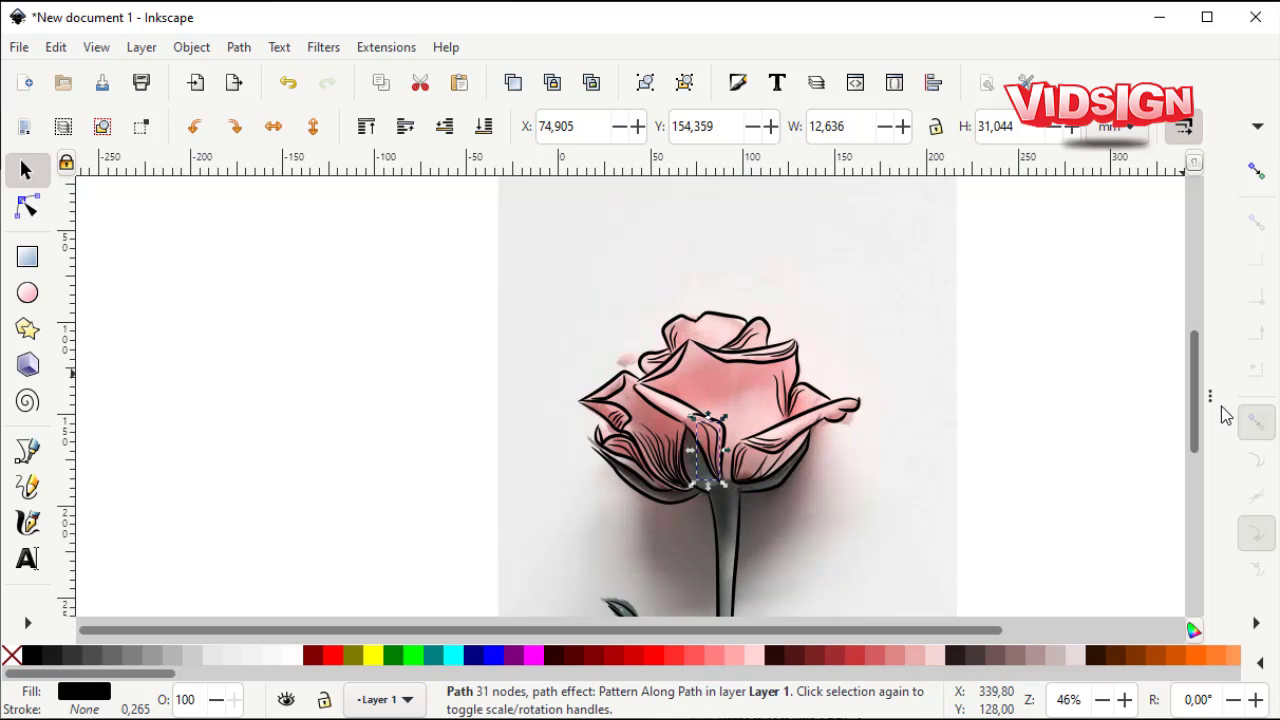
key(shift+ctrl+e)
click(141, 47)
Rename Layer 1 to 'back' in the layers list.
click(160, 71)
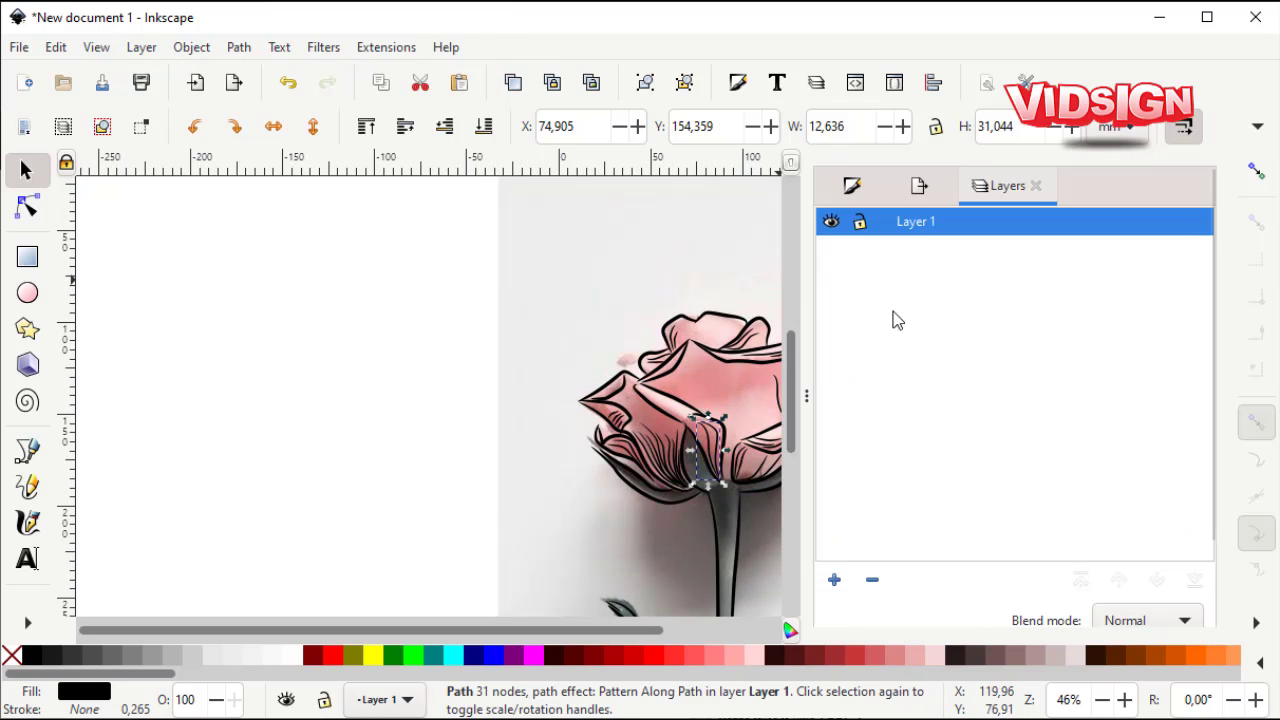
double_click(921, 222)
text(back)
key(Return)
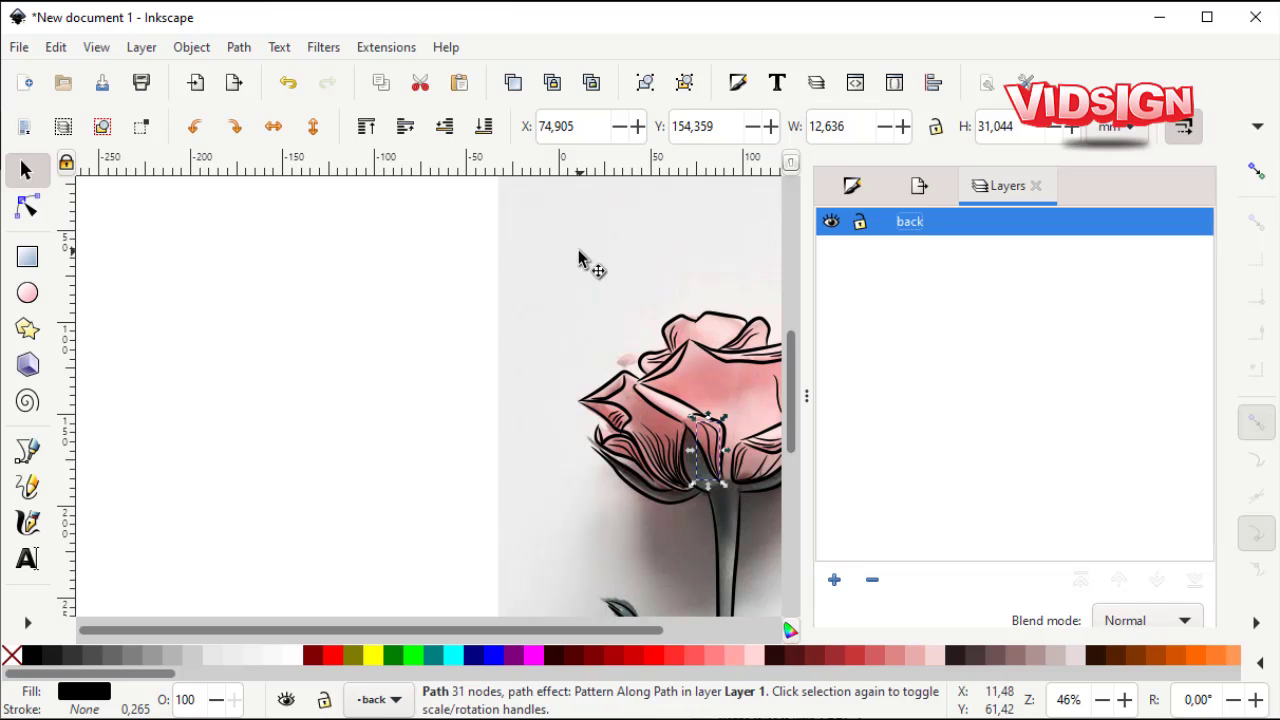
Cut the rose reference photo and add a new layer named 'lineart'.
key(ctrl+a)
scroll(440, 400, down, 1)
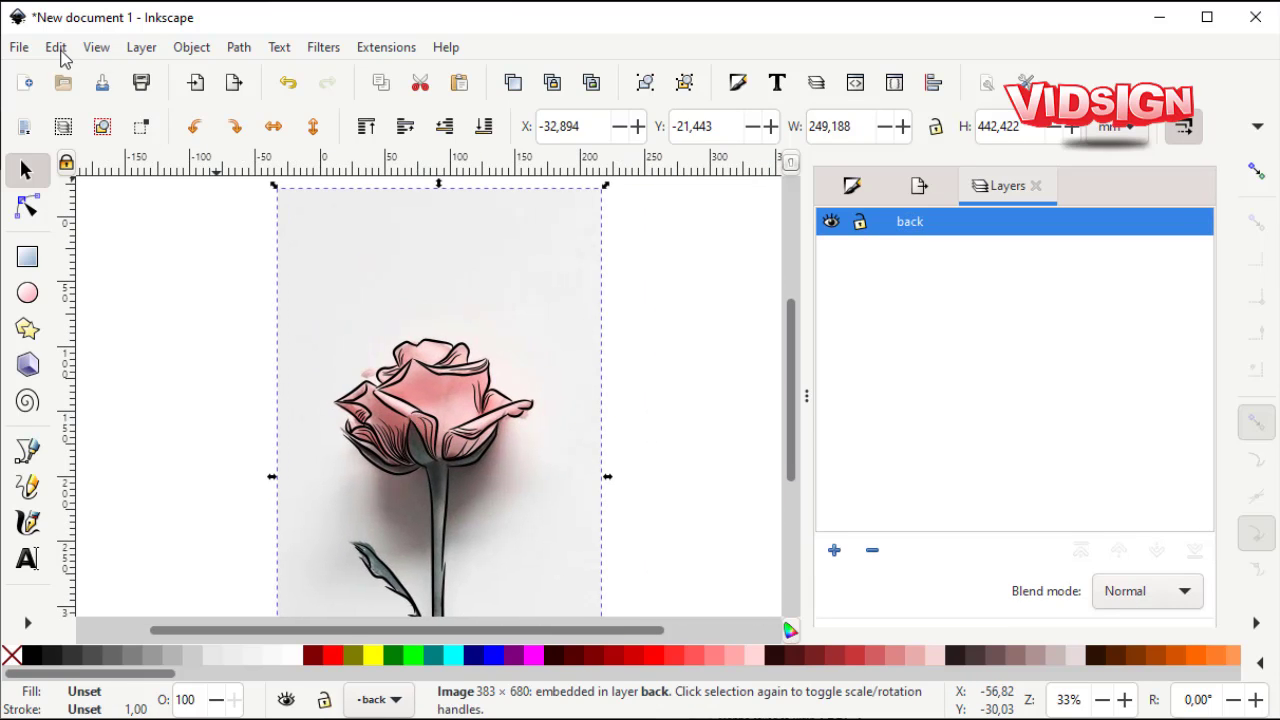
click(55, 47)
click(80, 116)
click(836, 551)
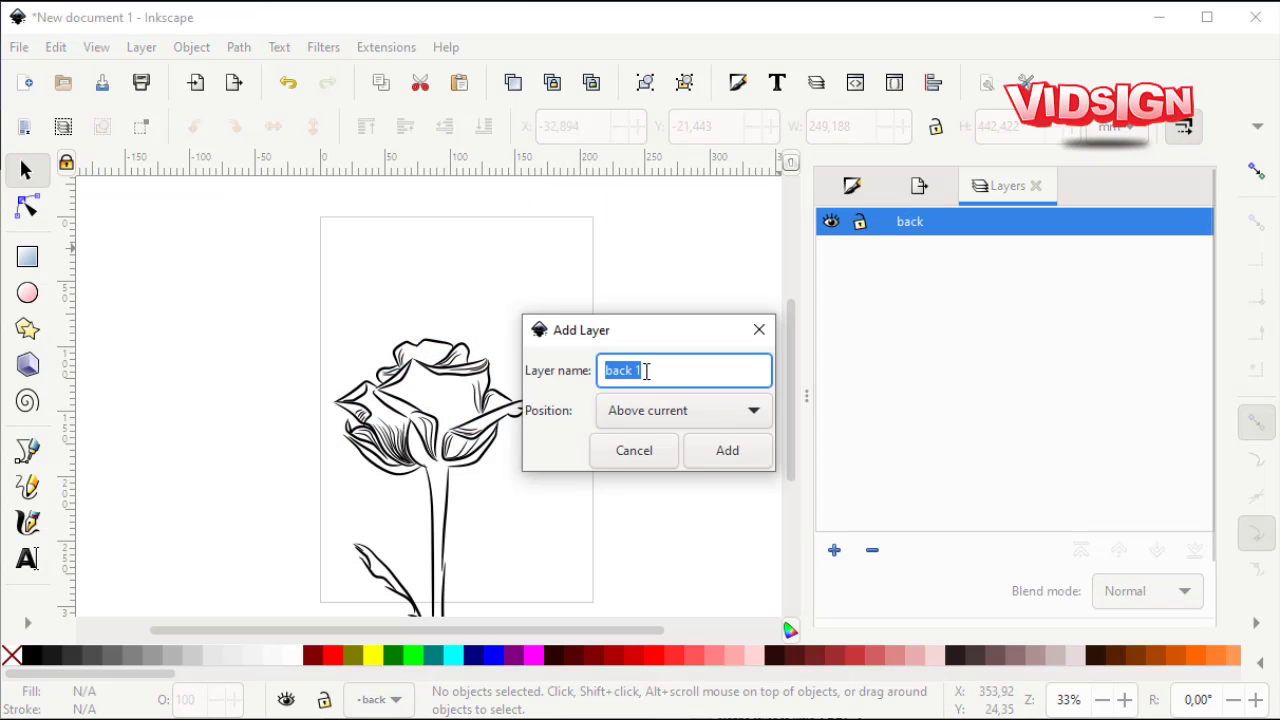
text(t)
click(715, 450)
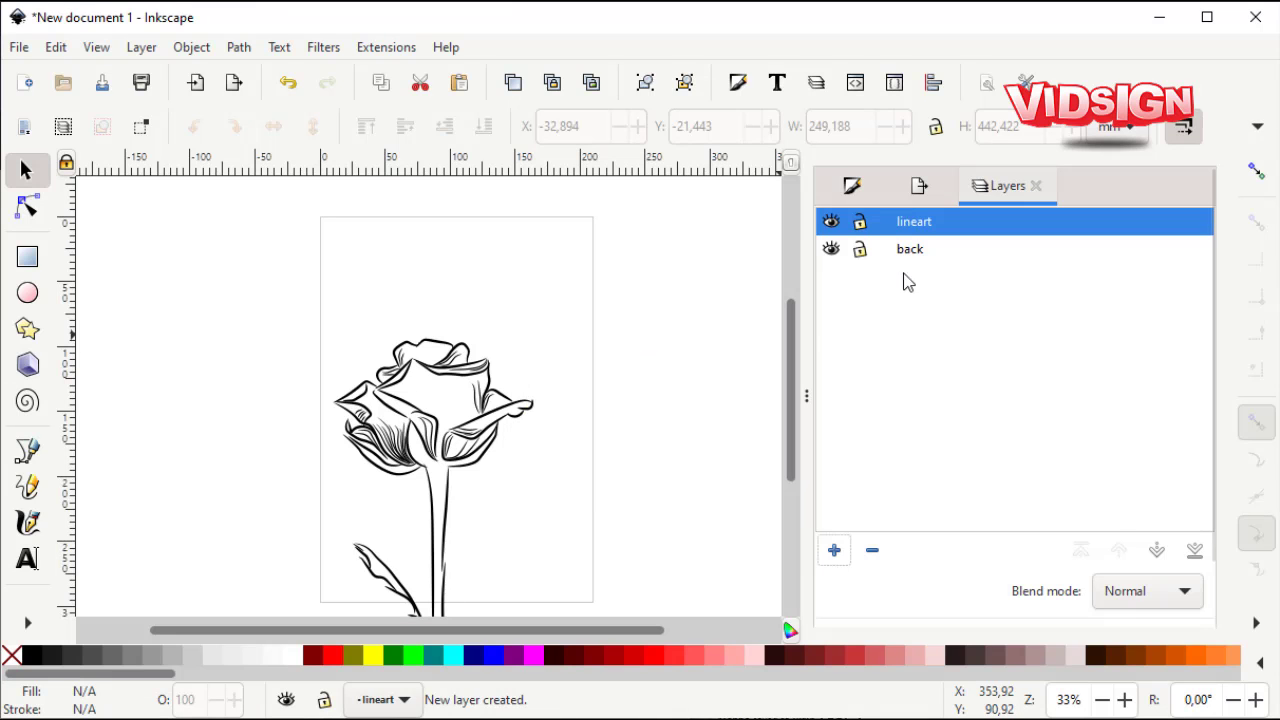
Paste the rose photo back in place on the 'back' layer.
click(910, 255)
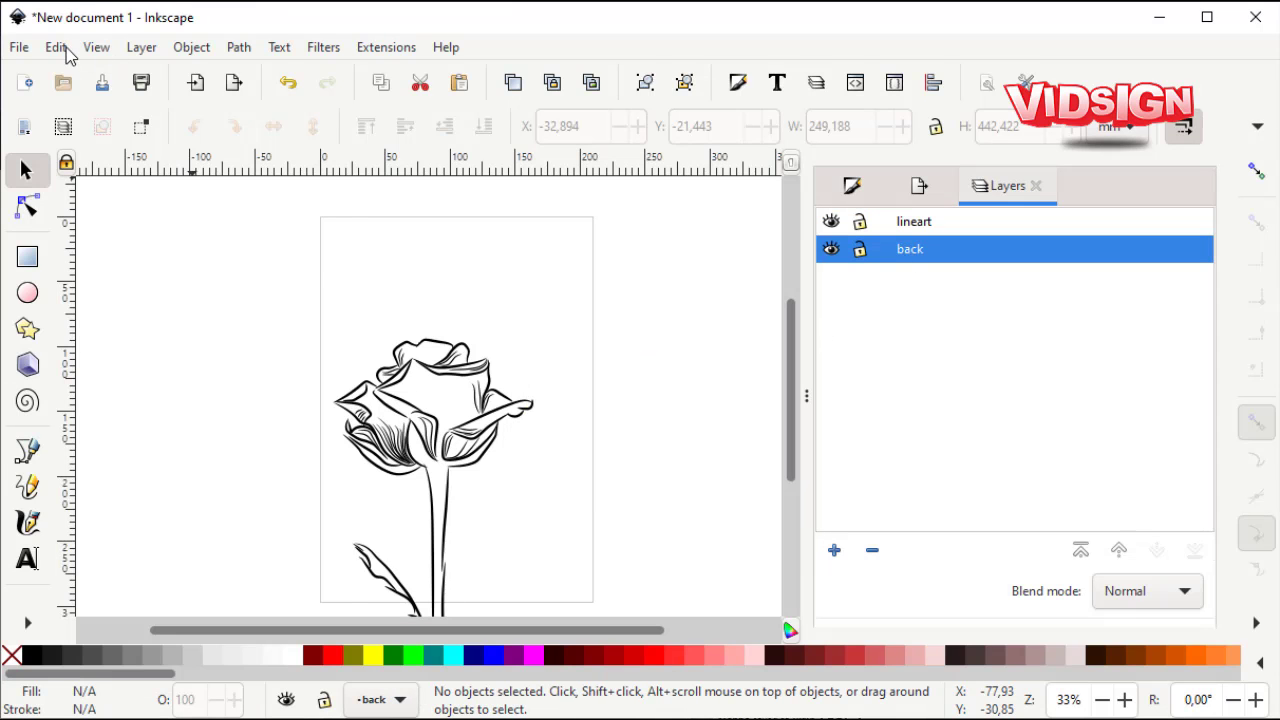
click(64, 50)
click(100, 197)
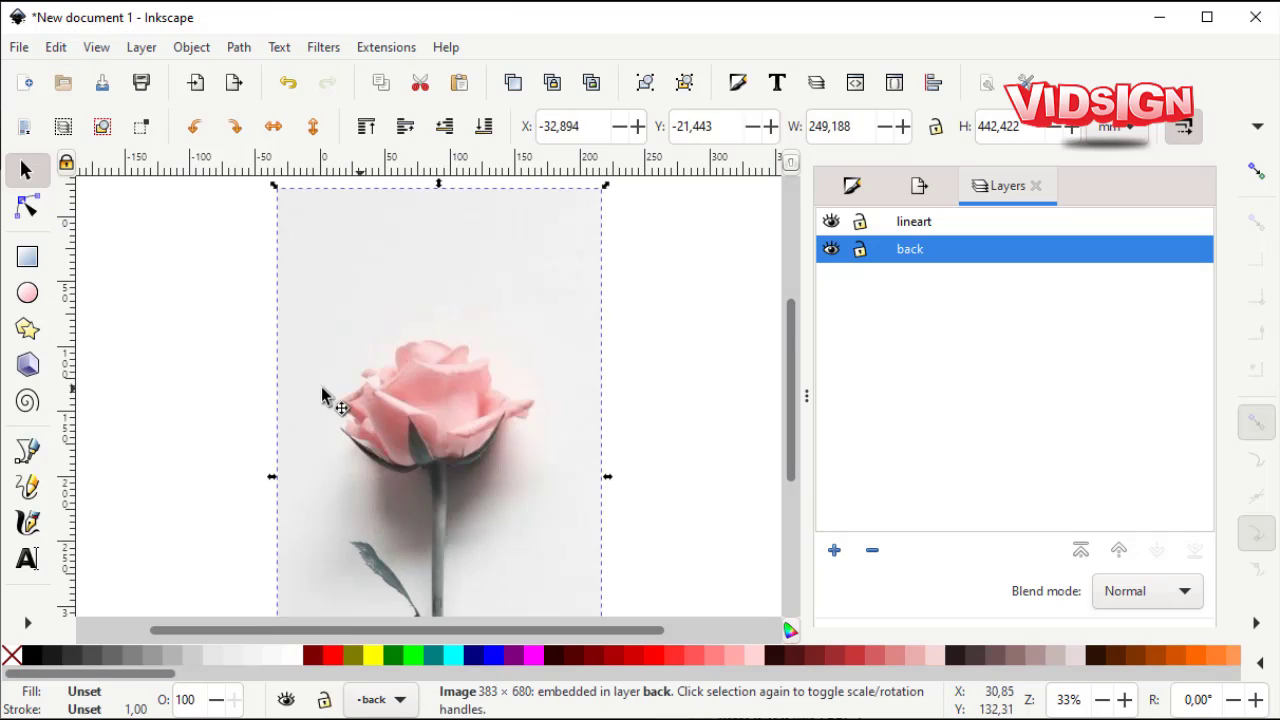
Move the traced rose paths onto the 'lineart' layer, pasted in place.
click(260, 406)
drag(231, 234, 610, 632)
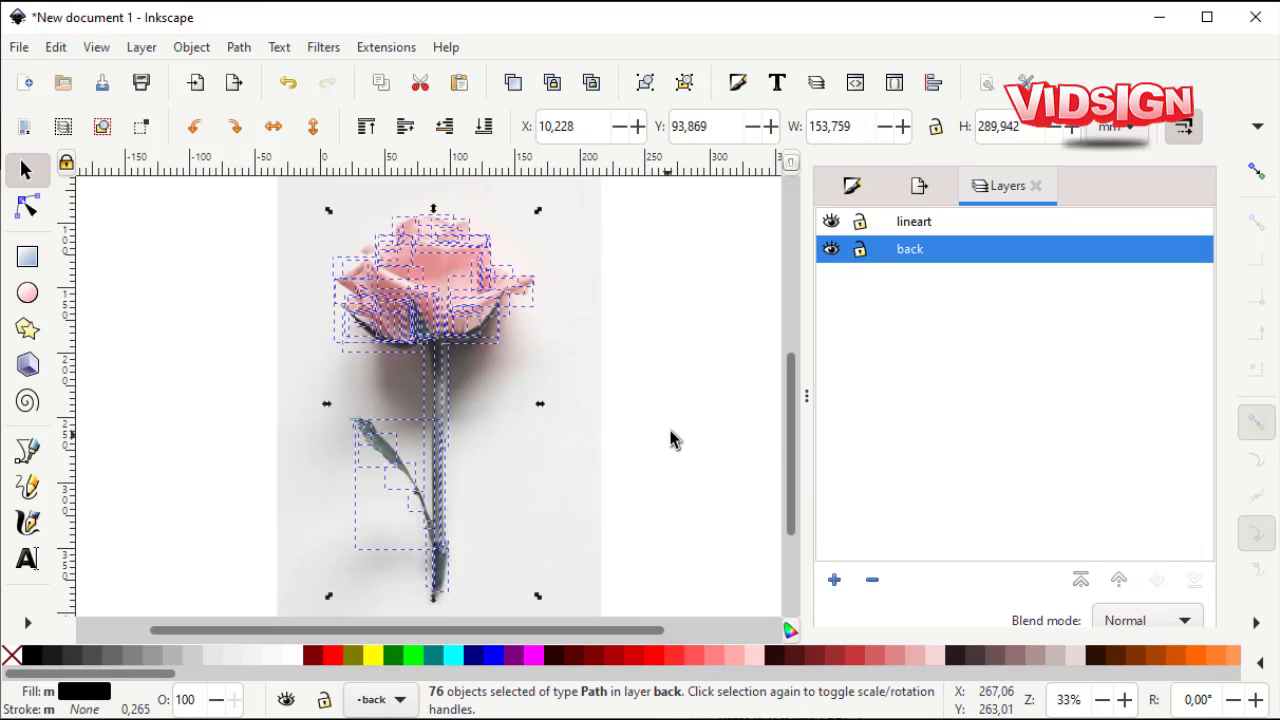
key(Delete)
click(943, 221)
click(55, 47)
click(90, 37)
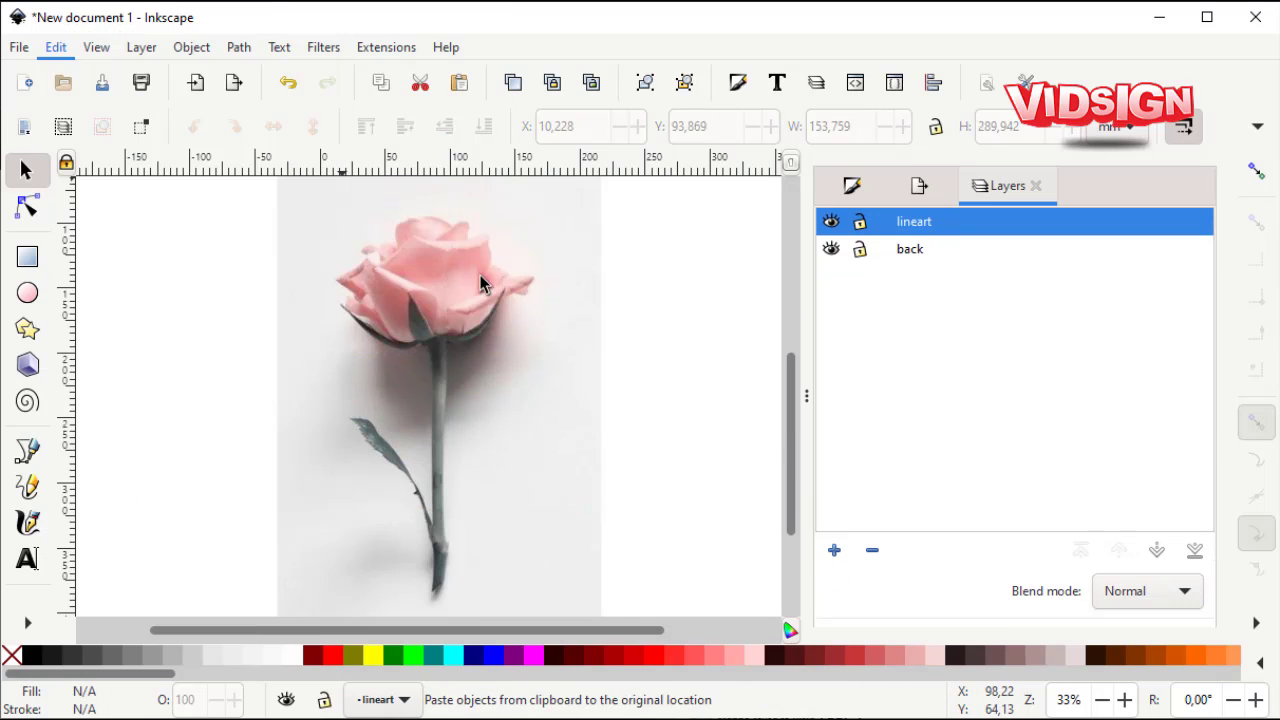
Hide the 'back' photo layer, deselect, and close the layers panel.
click(831, 249)
key(Escape)
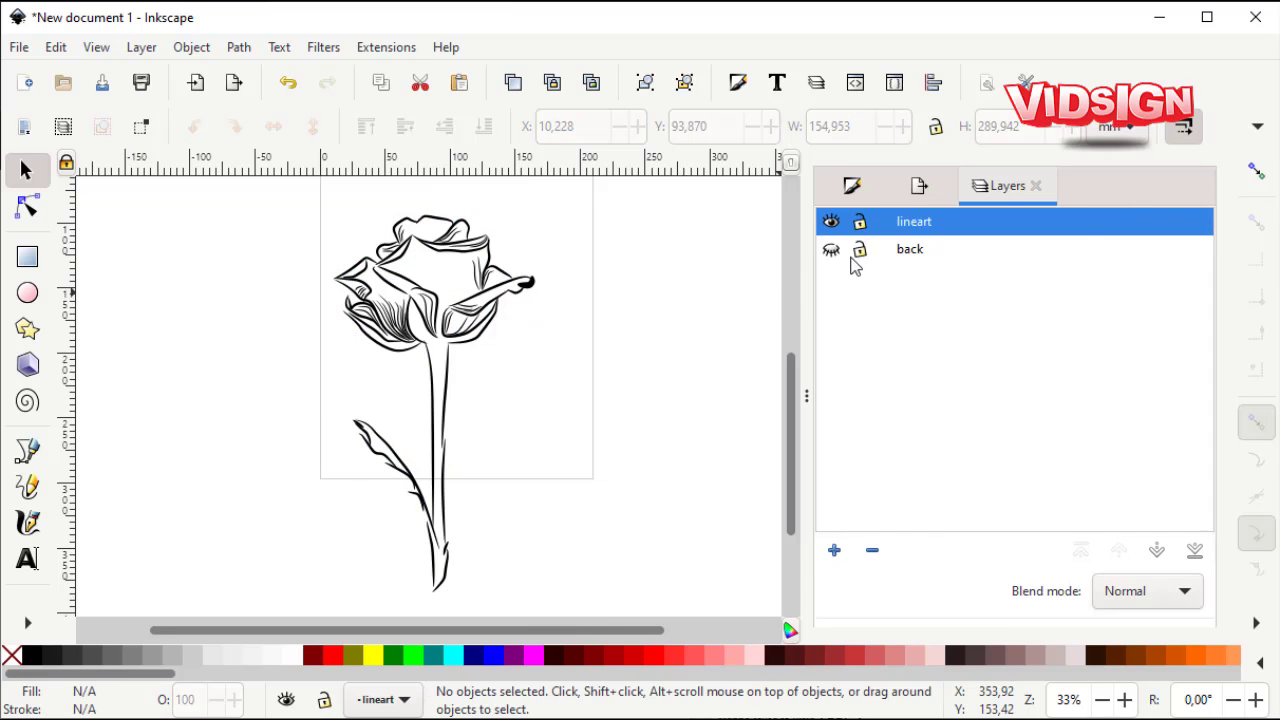
key(F12)
Zoom in on the rose, pick the Pencil tool, and scroll the palette to the purples.
scroll(749, 403, up, 1)
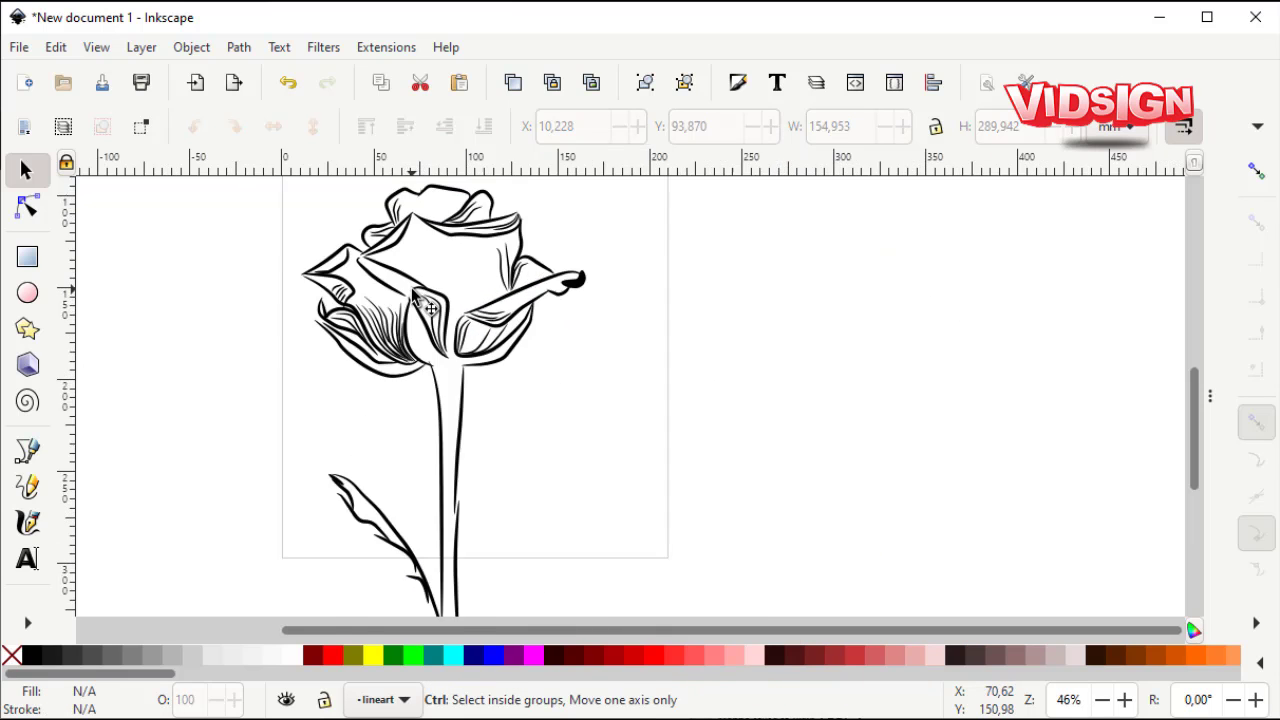
scroll(466, 314, up, 2)
scroll(466, 314, up, 1)
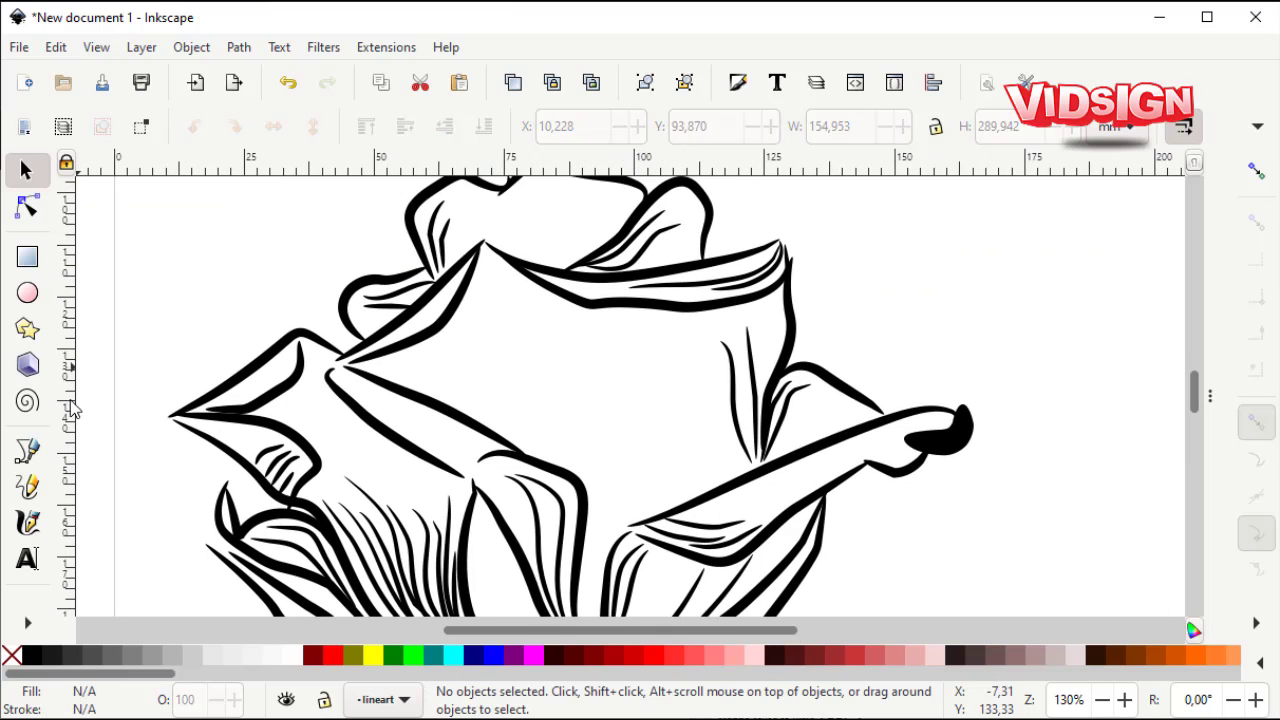
click(27, 486)
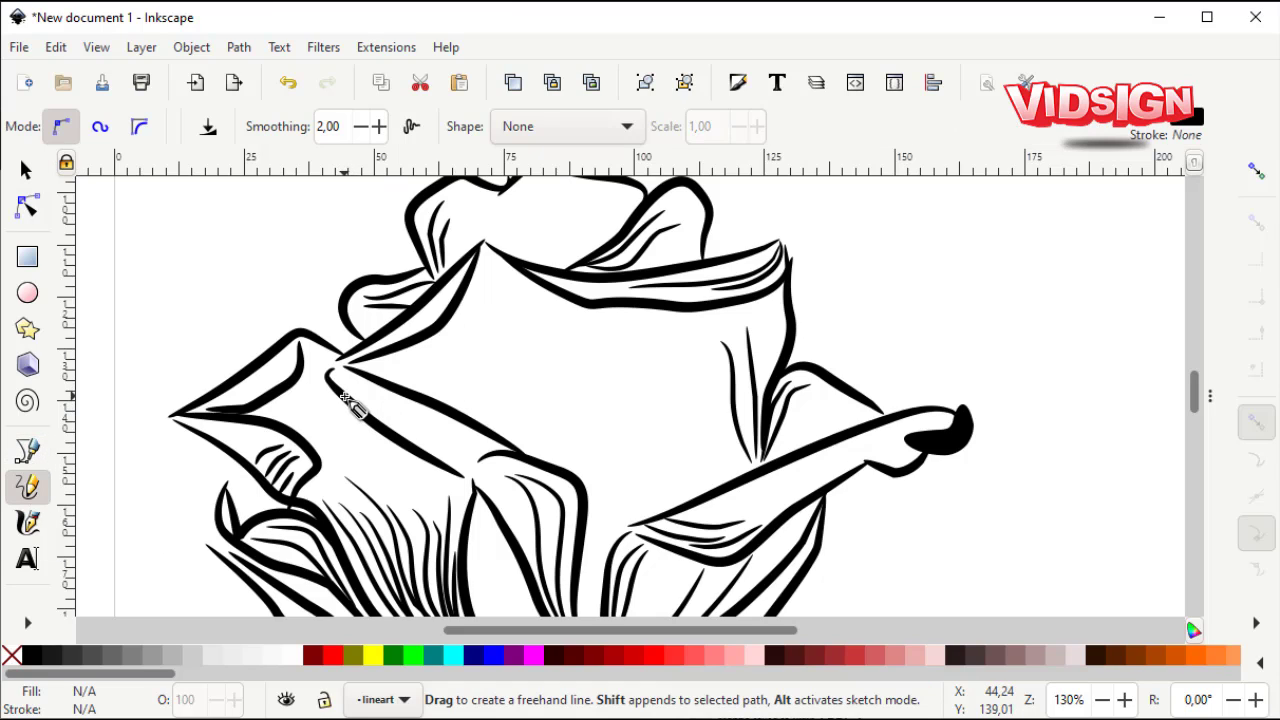
drag(160, 674, 912, 700)
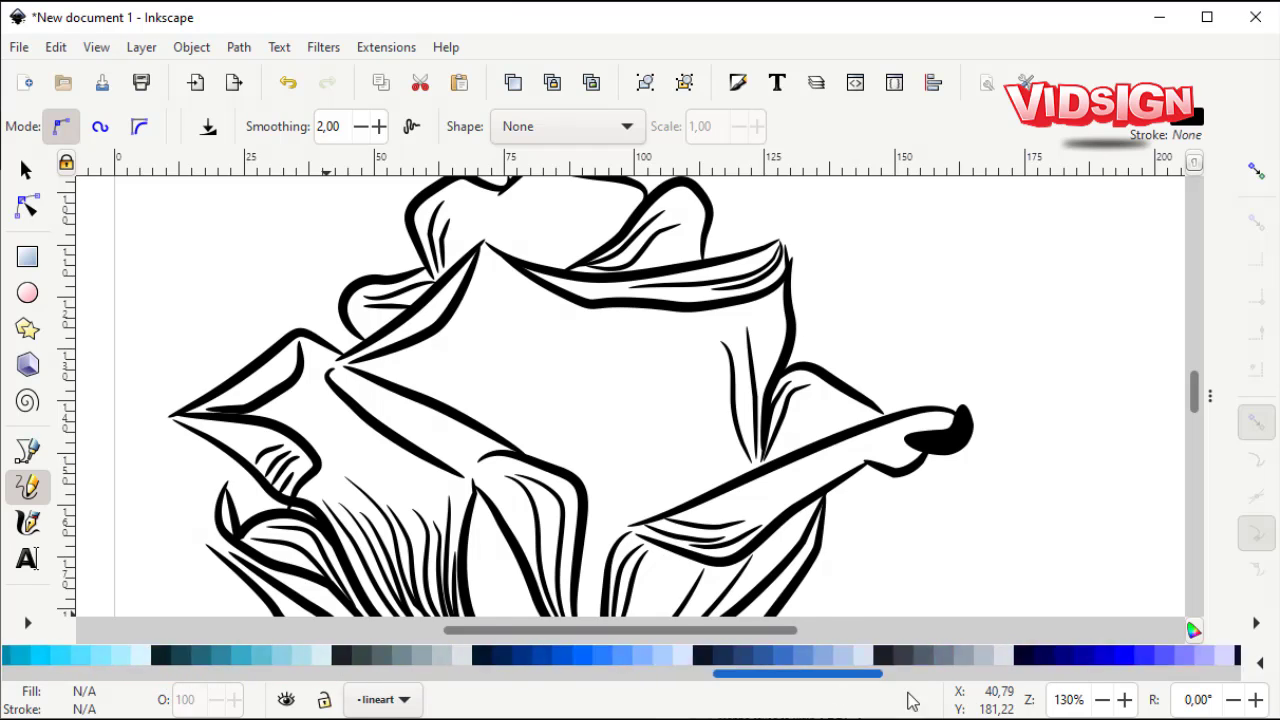
click(912, 674)
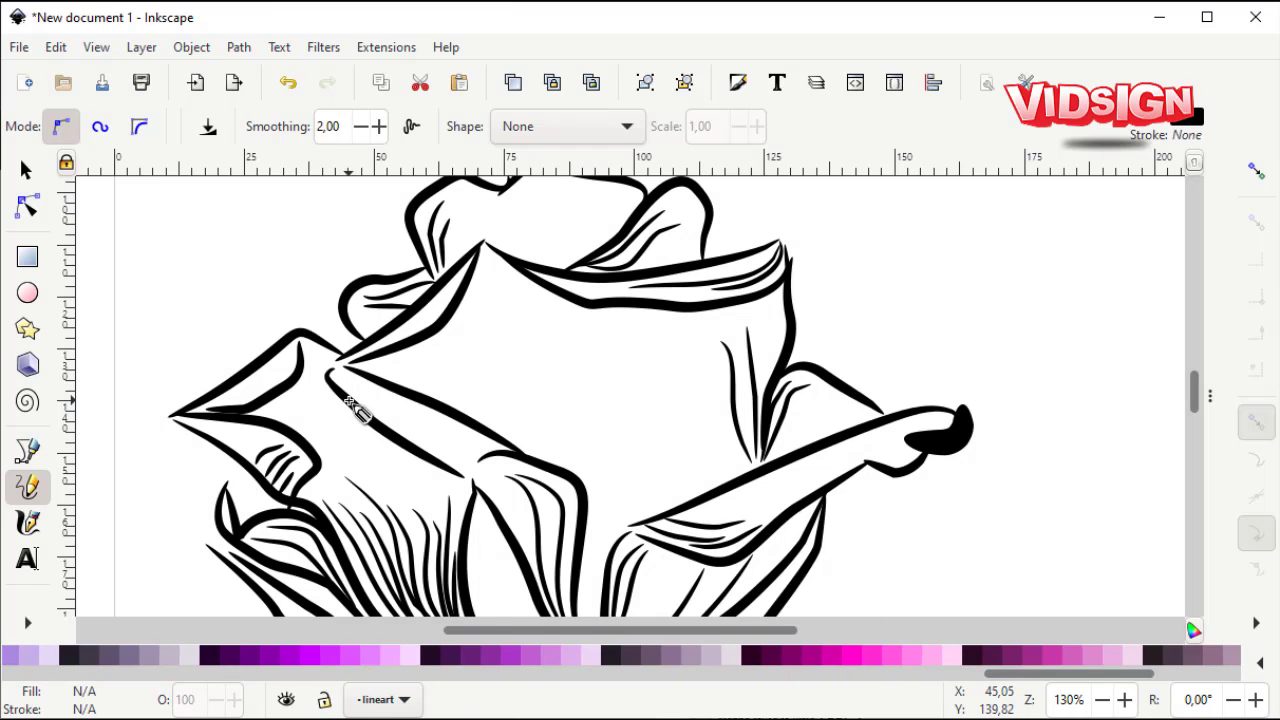
Draw a freehand shape around the central petal, then undo the black-filled result.
drag(349, 402, 461, 260)
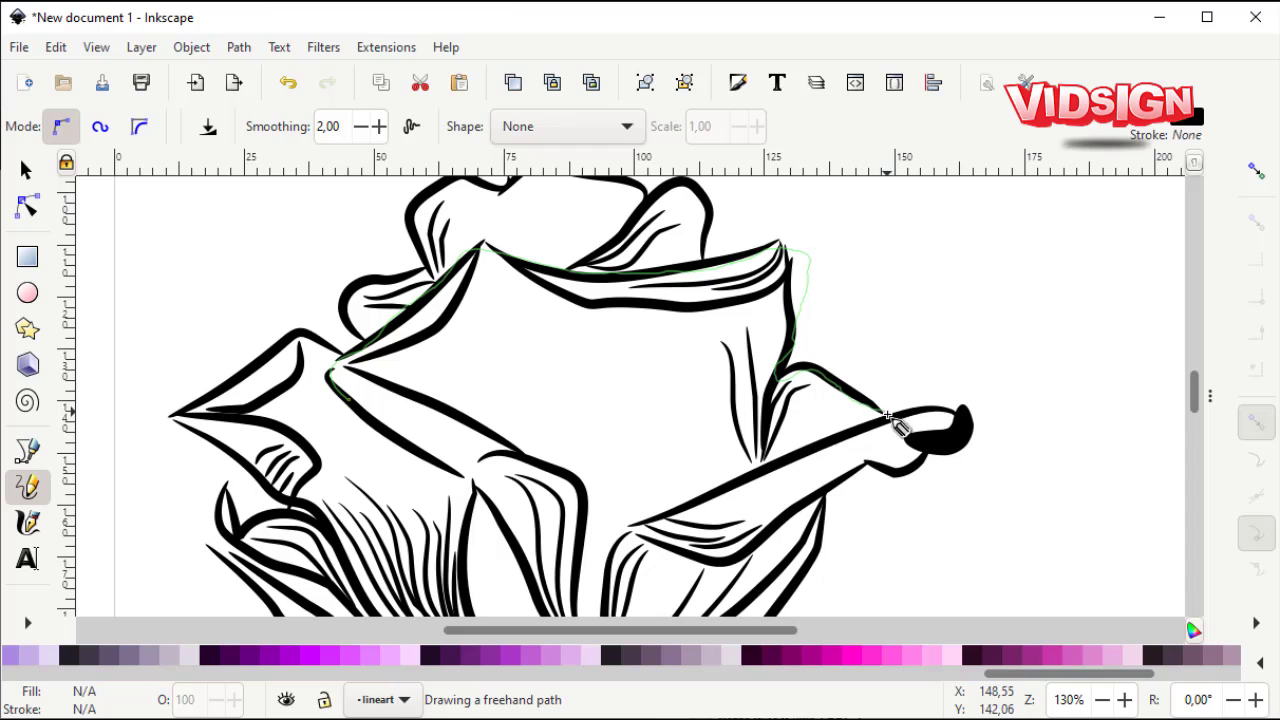
drag(888, 414, 641, 525)
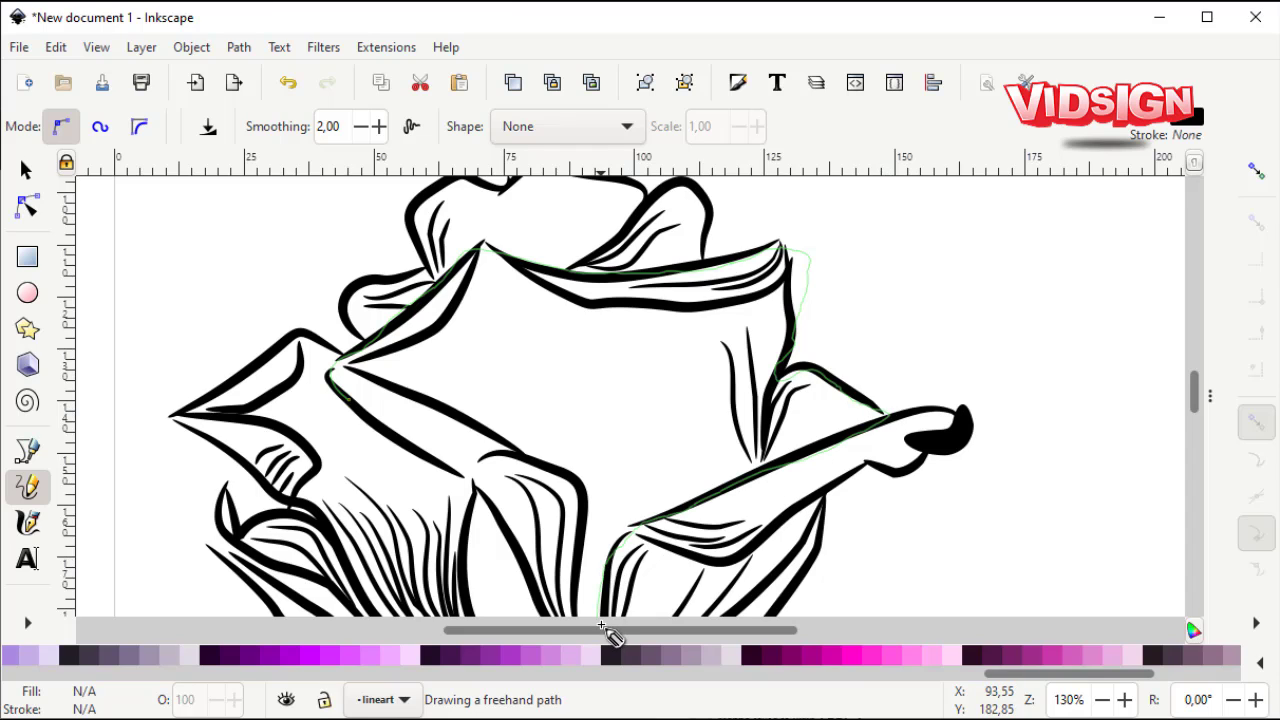
drag(338, 375, 340, 373)
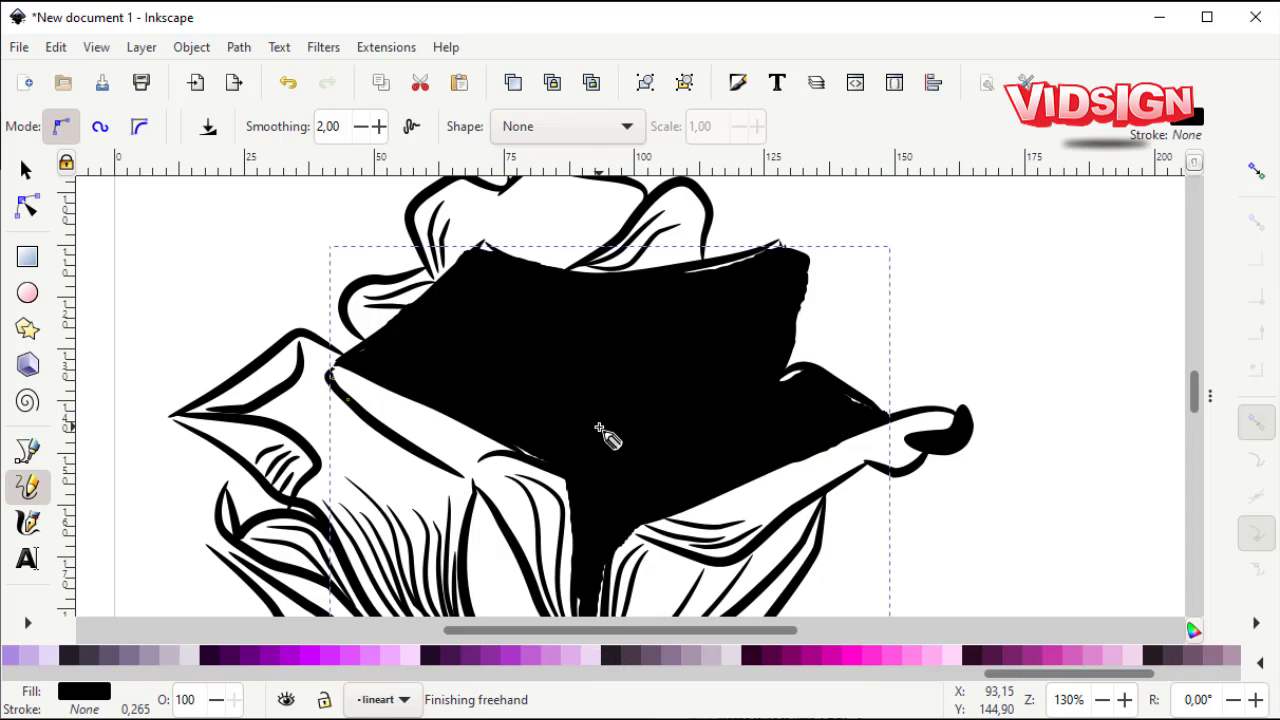
key(ctrl+z)
Reopen the layers panel and briefly show the reference photo to compare, then hide it.
scroll(600, 435, down, 2)
scroll(592, 456, up, 1)
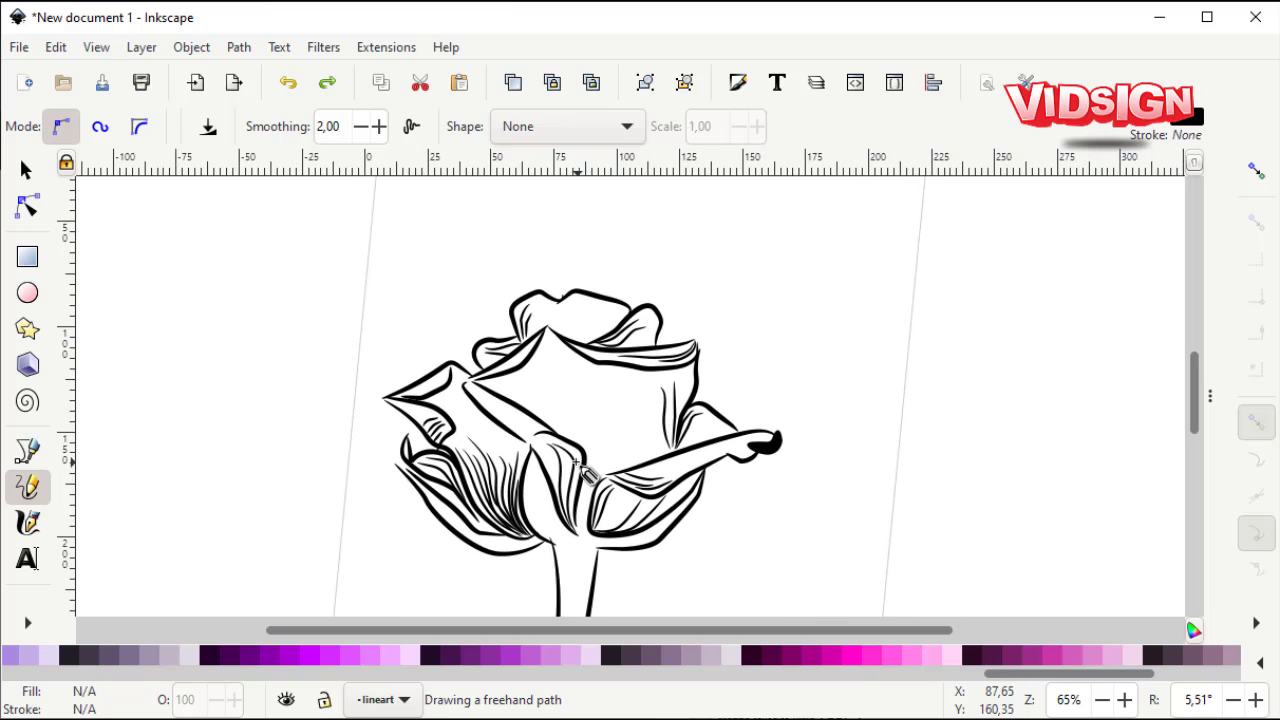
scroll(584, 472, down, 3)
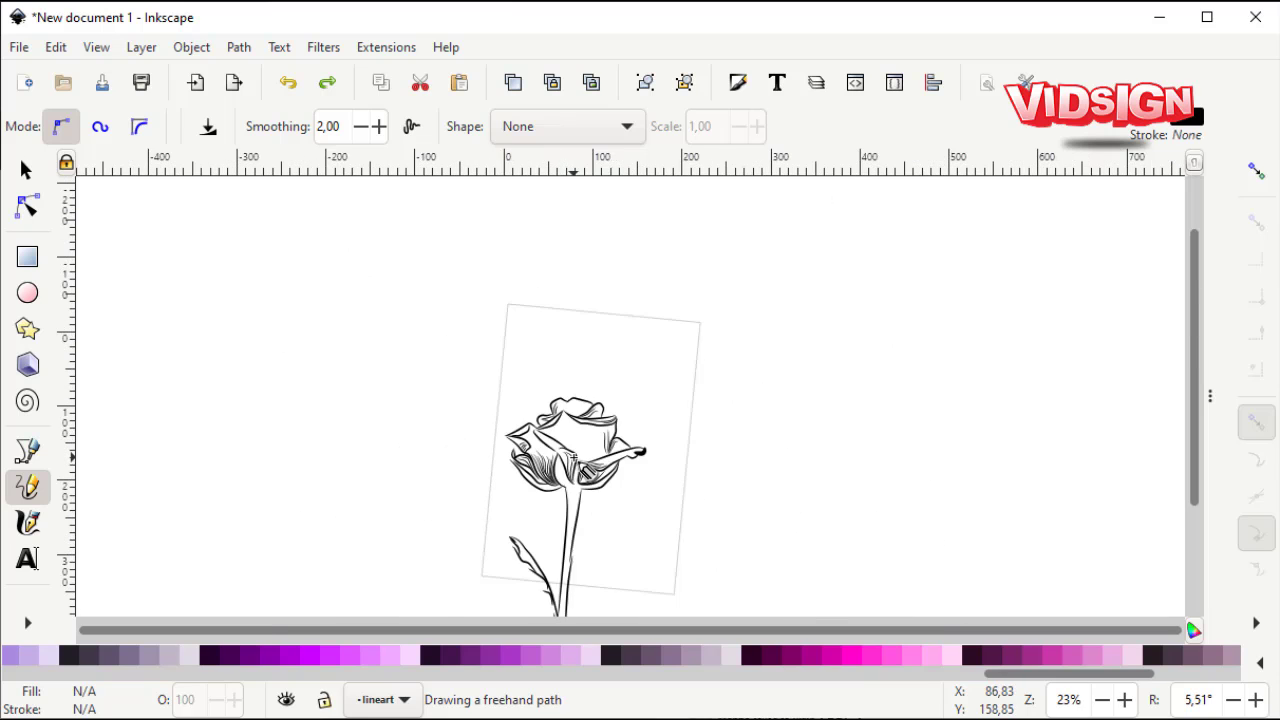
scroll(584, 472, up, 1)
scroll(585, 477, down, 1)
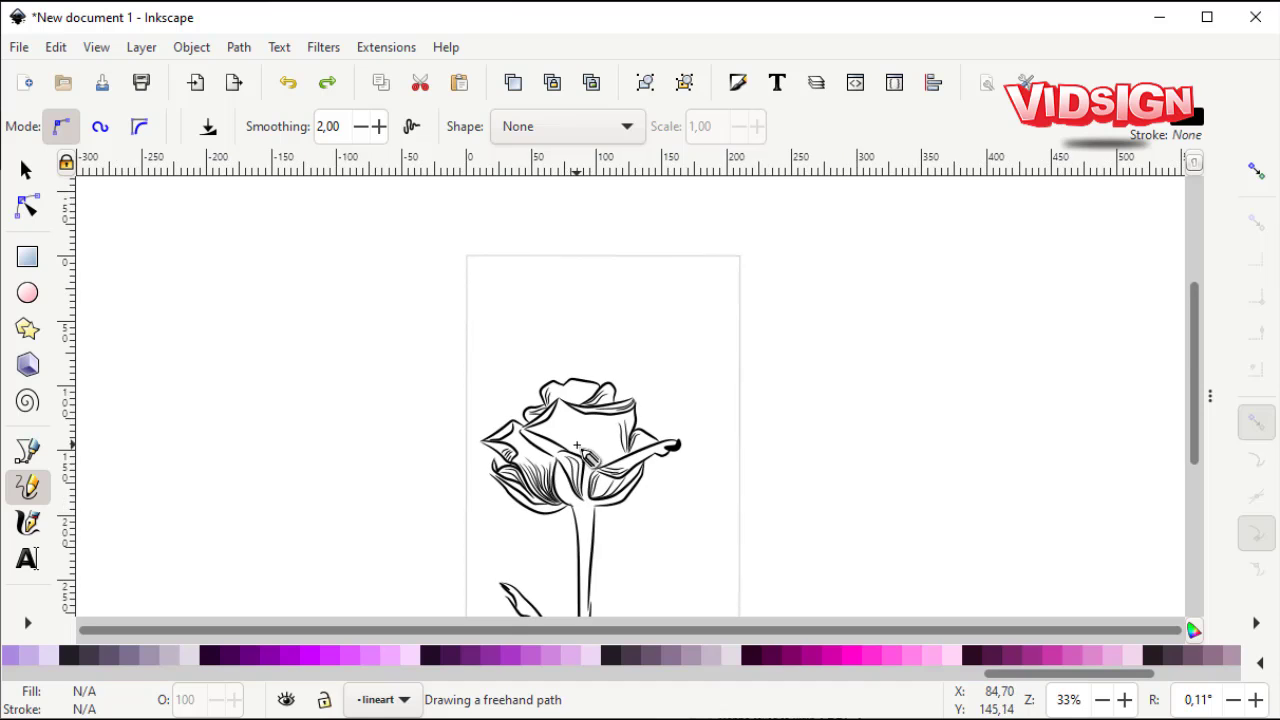
scroll(586, 466, up, 6)
scroll(586, 466, down, 4)
scroll(563, 362, up, 2)
scroll(563, 362, down, 2)
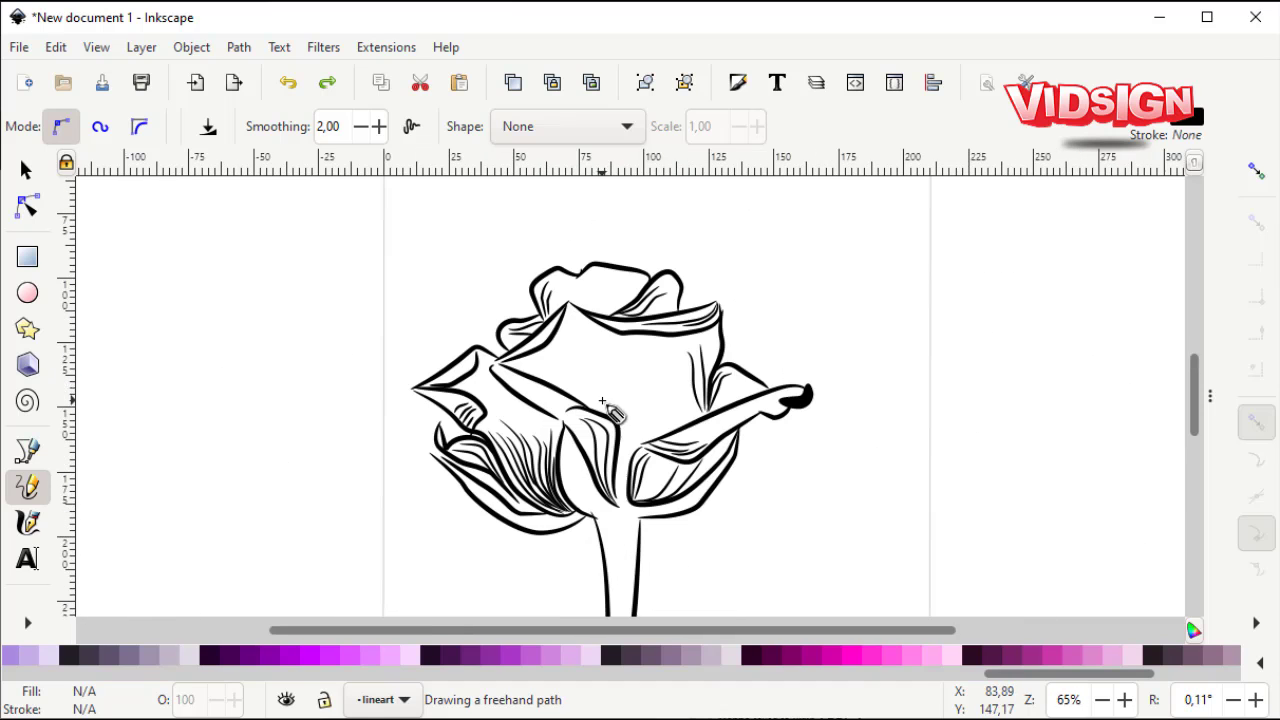
key(ctrl+shift+l)
click(831, 250)
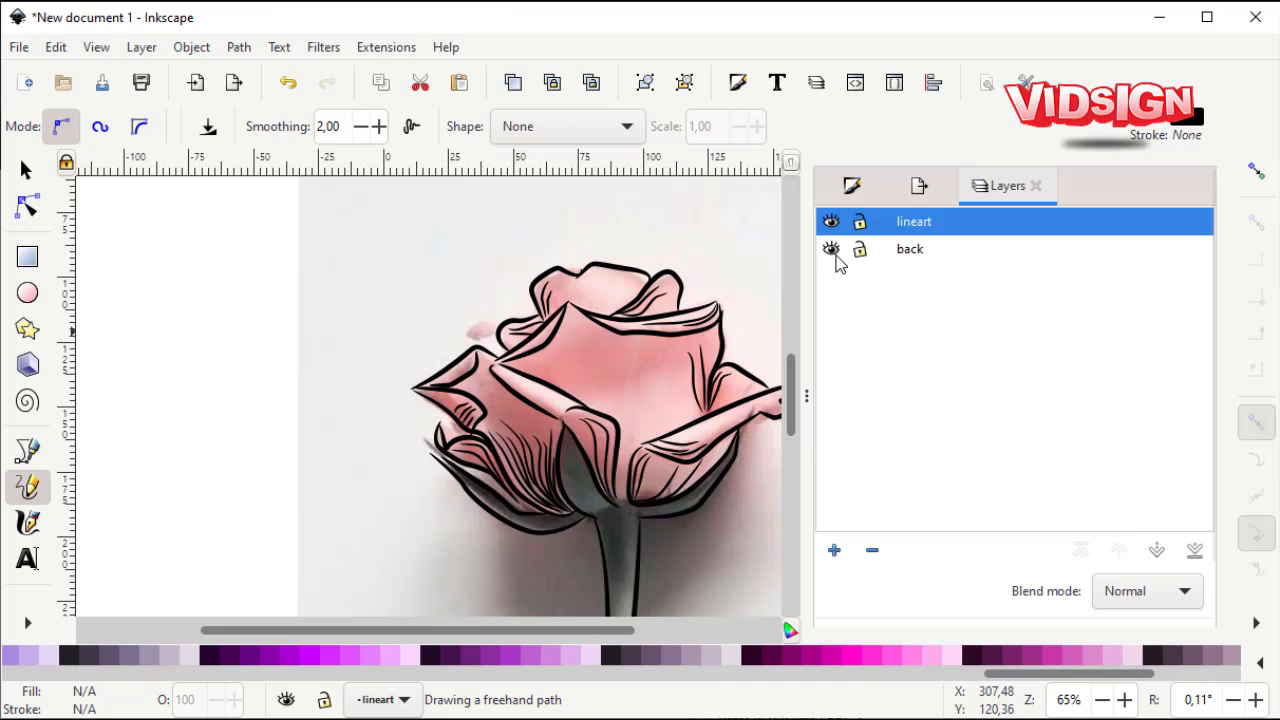
click(832, 251)
click(832, 251)
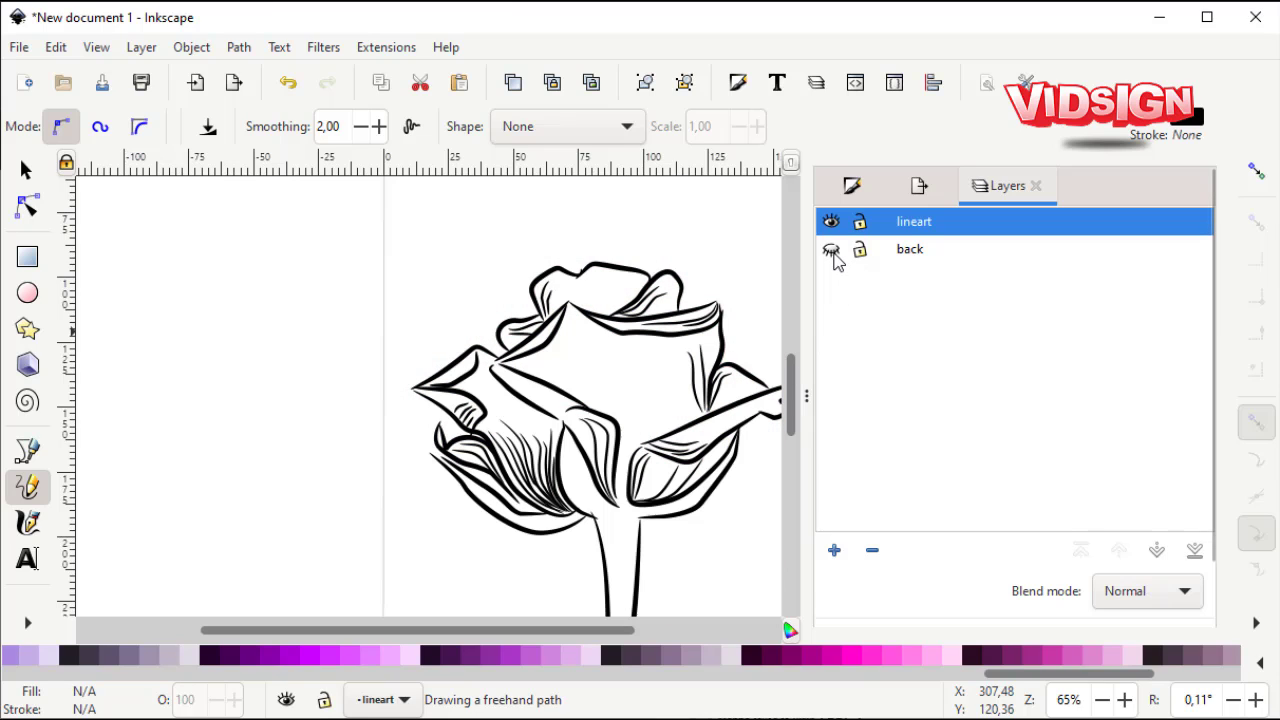
Draw a closed shape over the central petals and fill it lavender.
drag(614, 503, 620, 450)
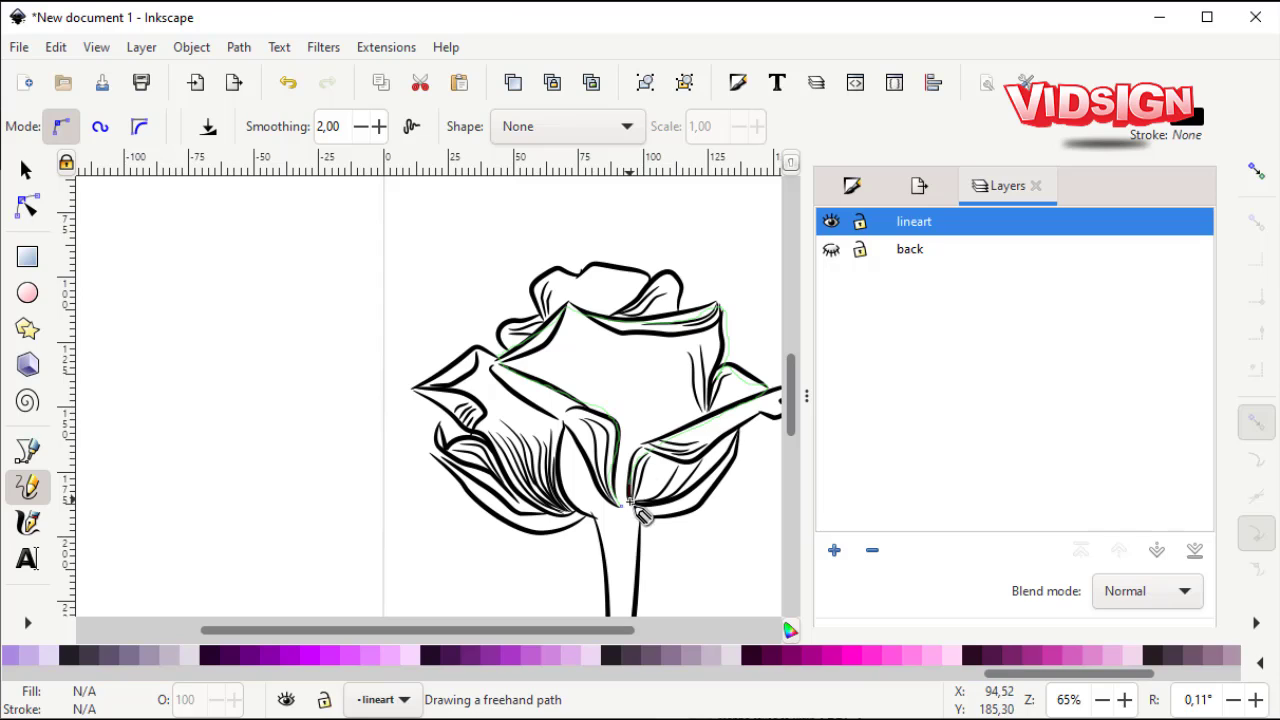
drag(641, 514, 624, 506)
click(596, 656)
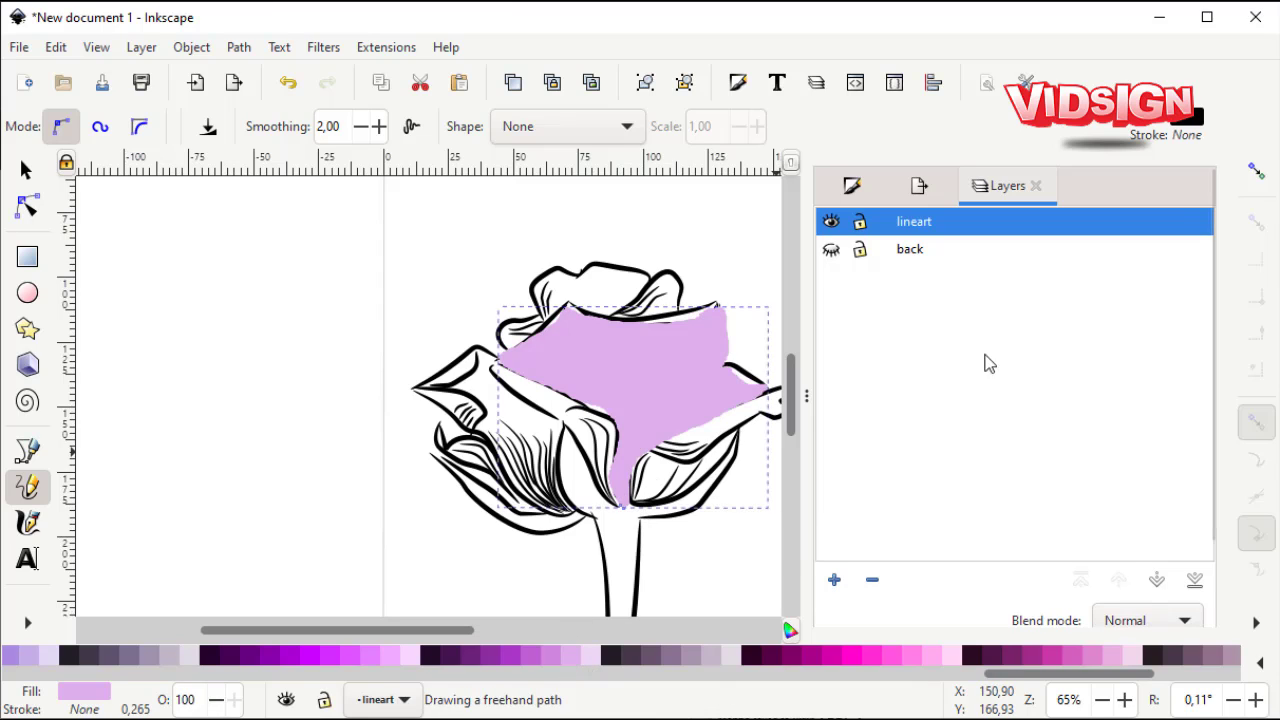
Cut the lavender shape and create a 'coloring' layer placed below 'lineart'.
click(55, 47)
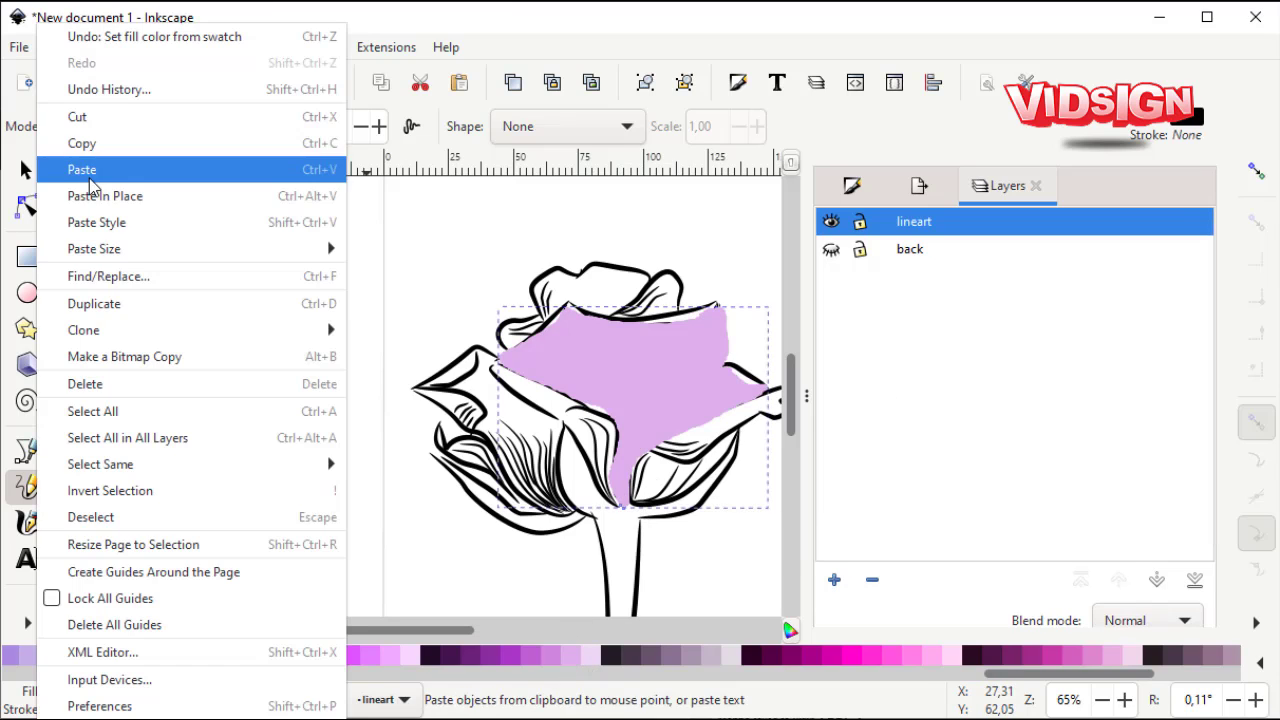
click(90, 118)
click(834, 550)
text(colori)
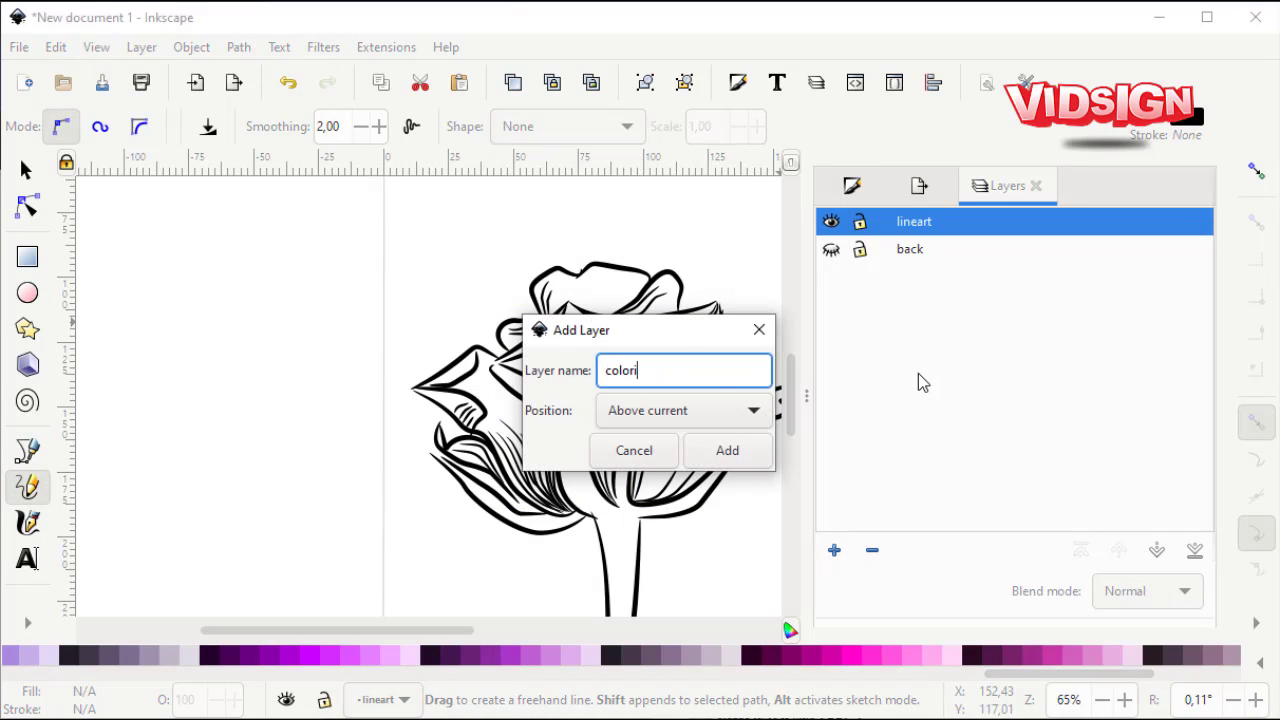
text(ng)
key(Return)
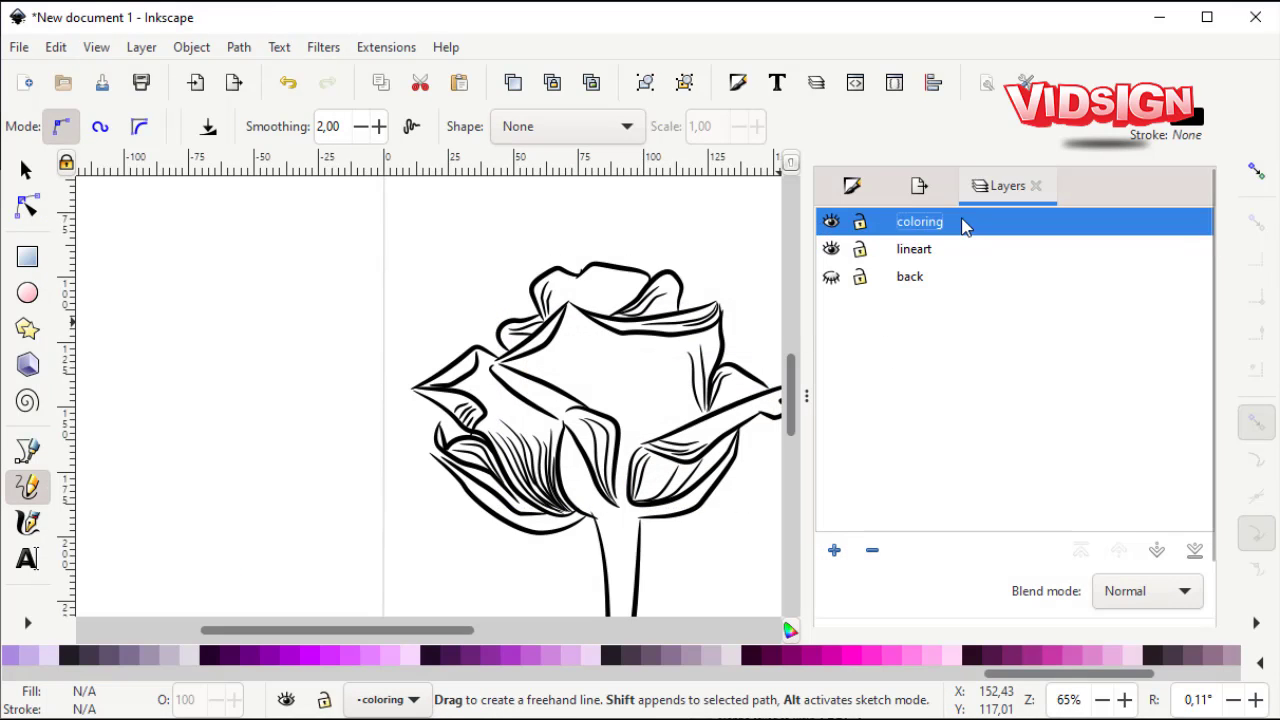
drag(952, 228, 966, 262)
Paste the lavender shape in place on the 'coloring' layer and deselect it.
click(55, 47)
click(110, 197)
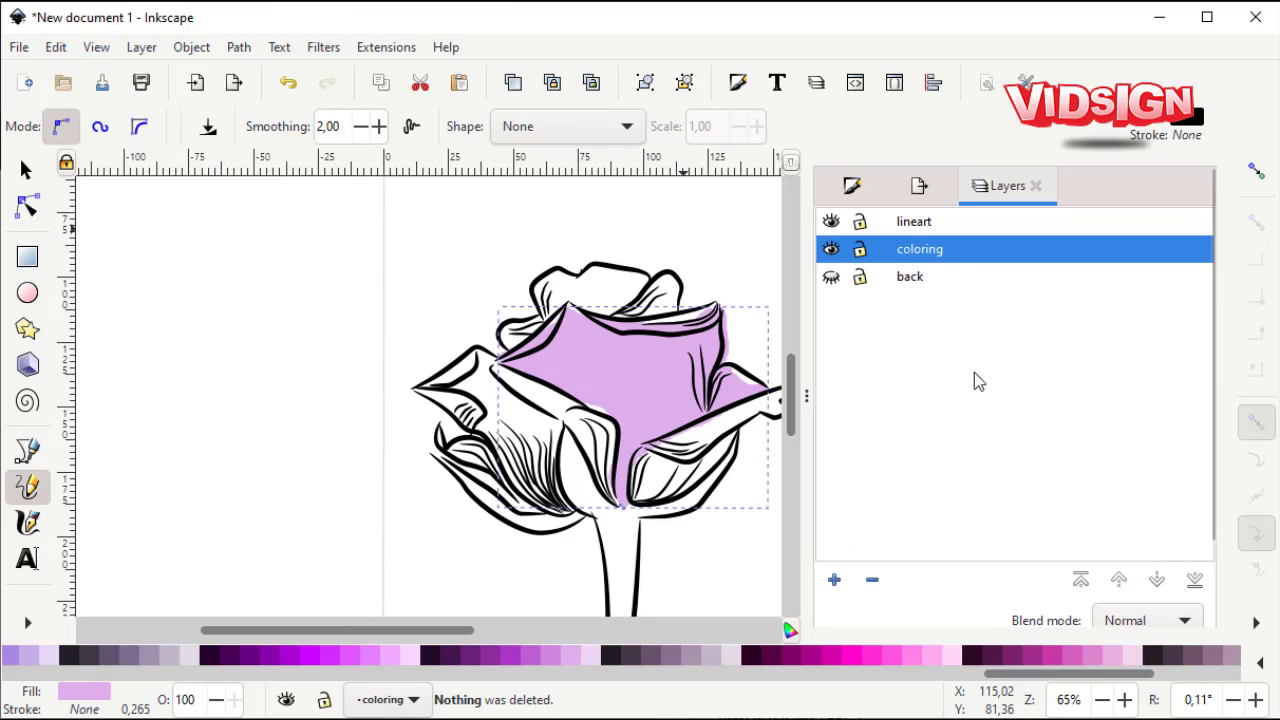
mouse_move(680, 480)
mouse_down()
mouse_move(545, 416)
mouse_move(545, 397)
mouse_move(675, 333)
mouse_up()
key(Escape)
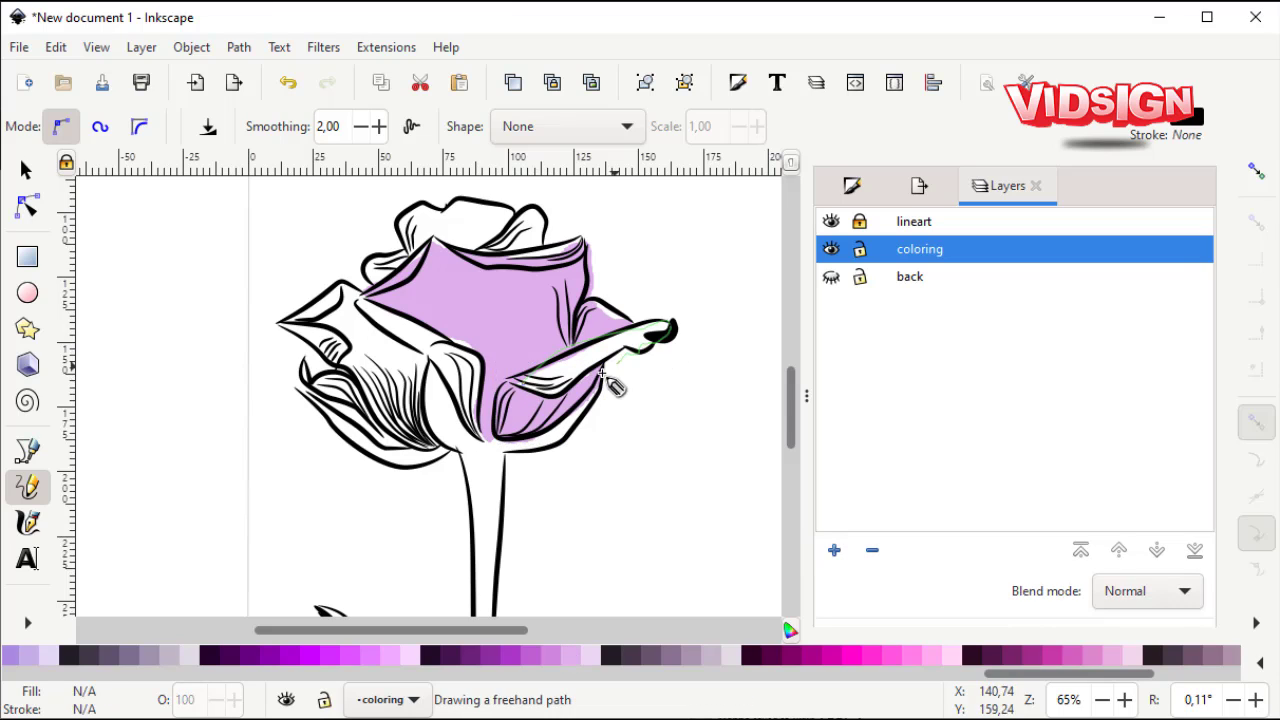
Fill freehand shapes over the right petal tip, left petal and top petal with purples.
drag(603, 373, 516, 380)
click(571, 655)
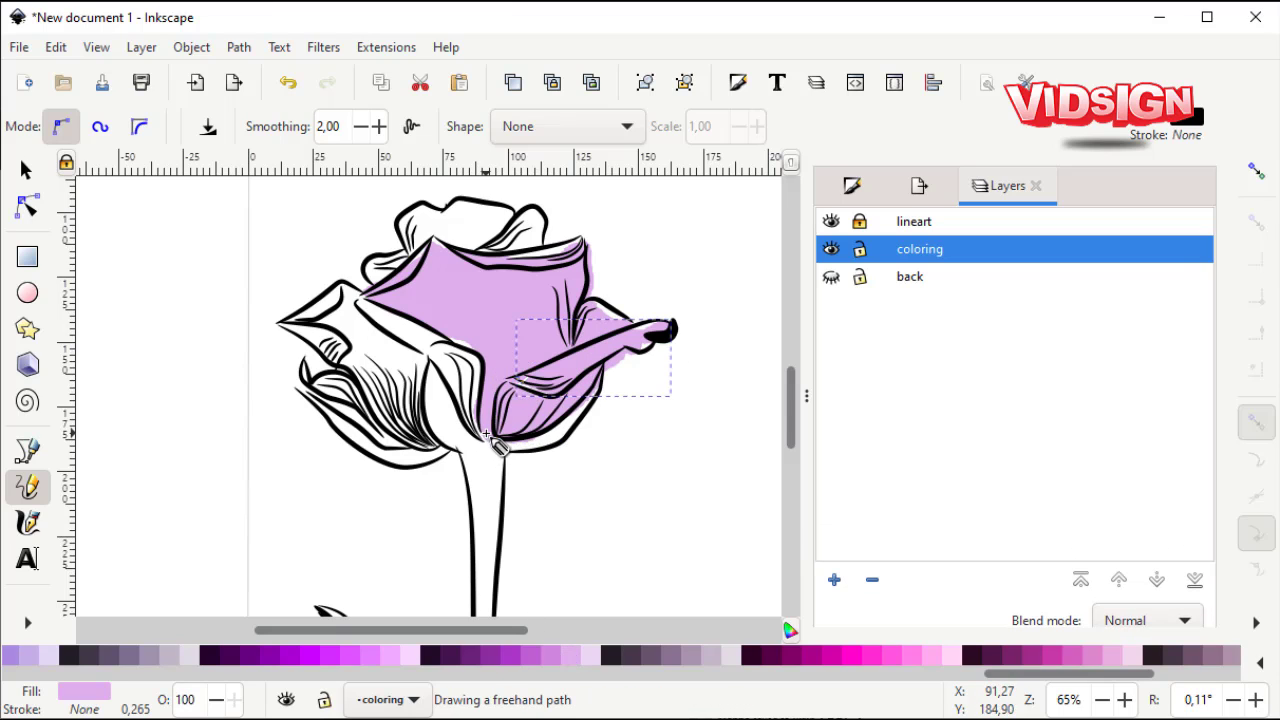
drag(486, 435, 453, 345)
drag(478, 438, 480, 440)
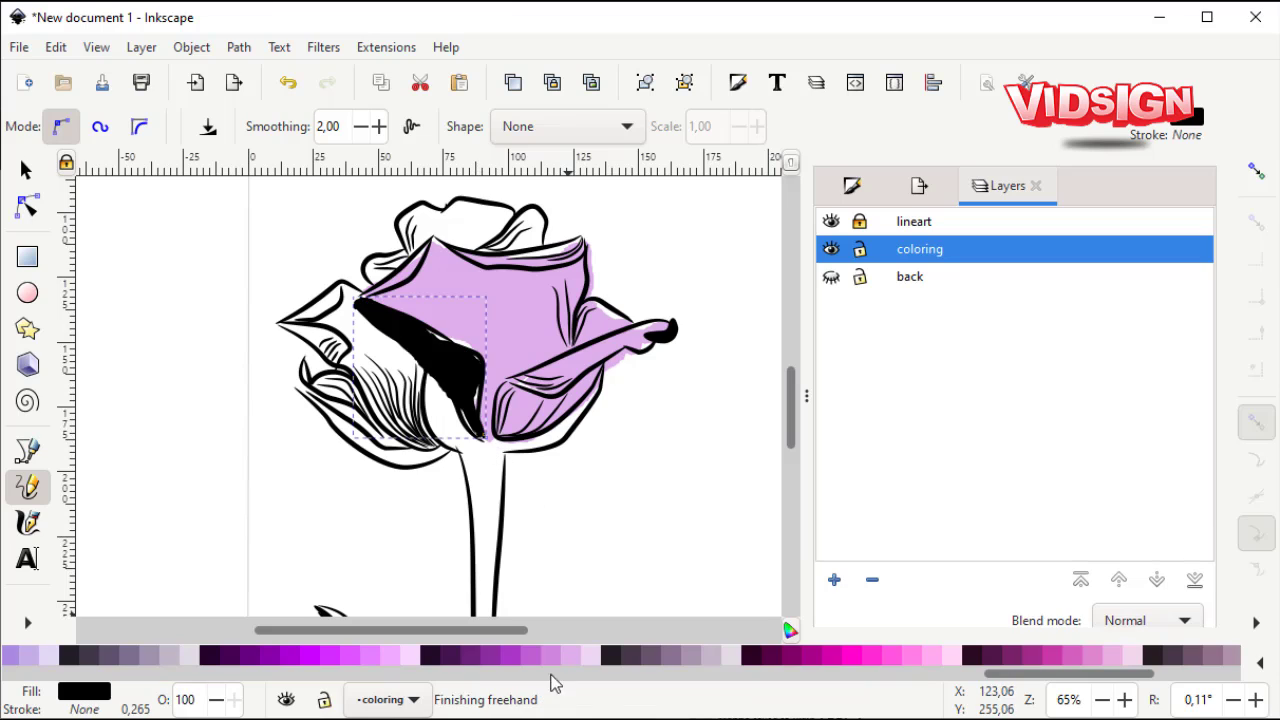
click(571, 655)
drag(451, 246, 587, 246)
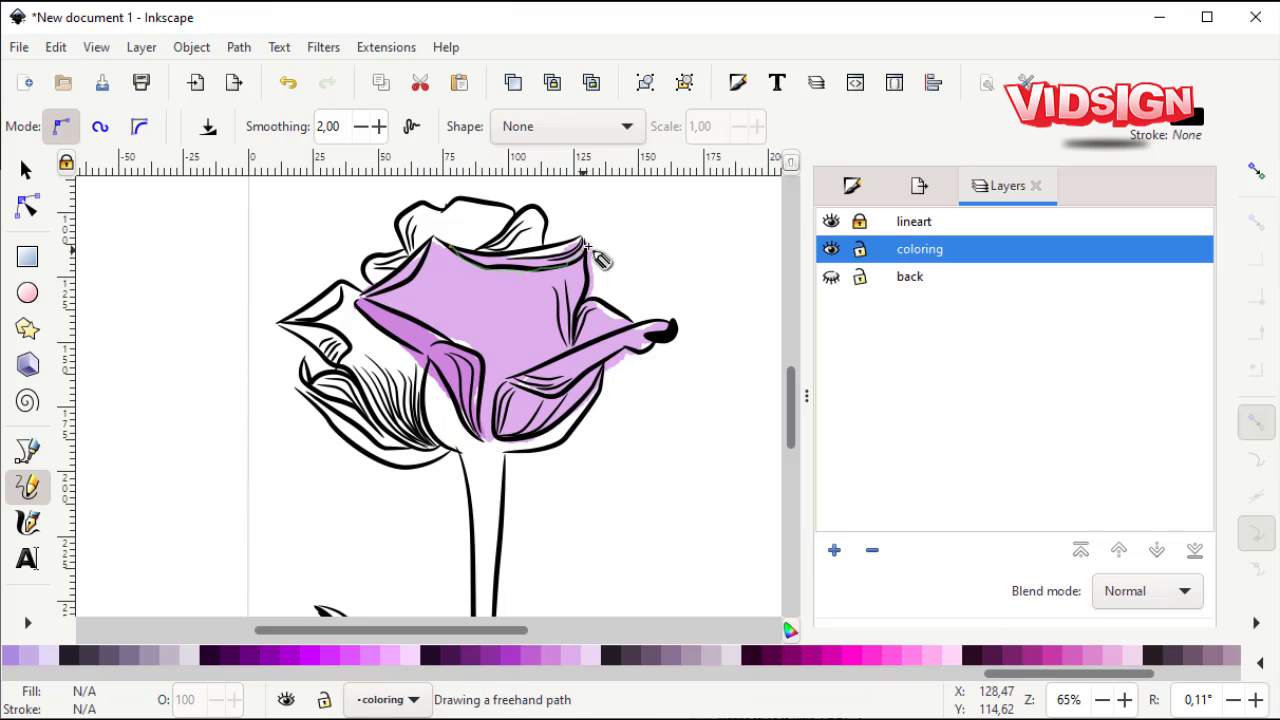
click(543, 655)
drag(490, 250, 436, 245)
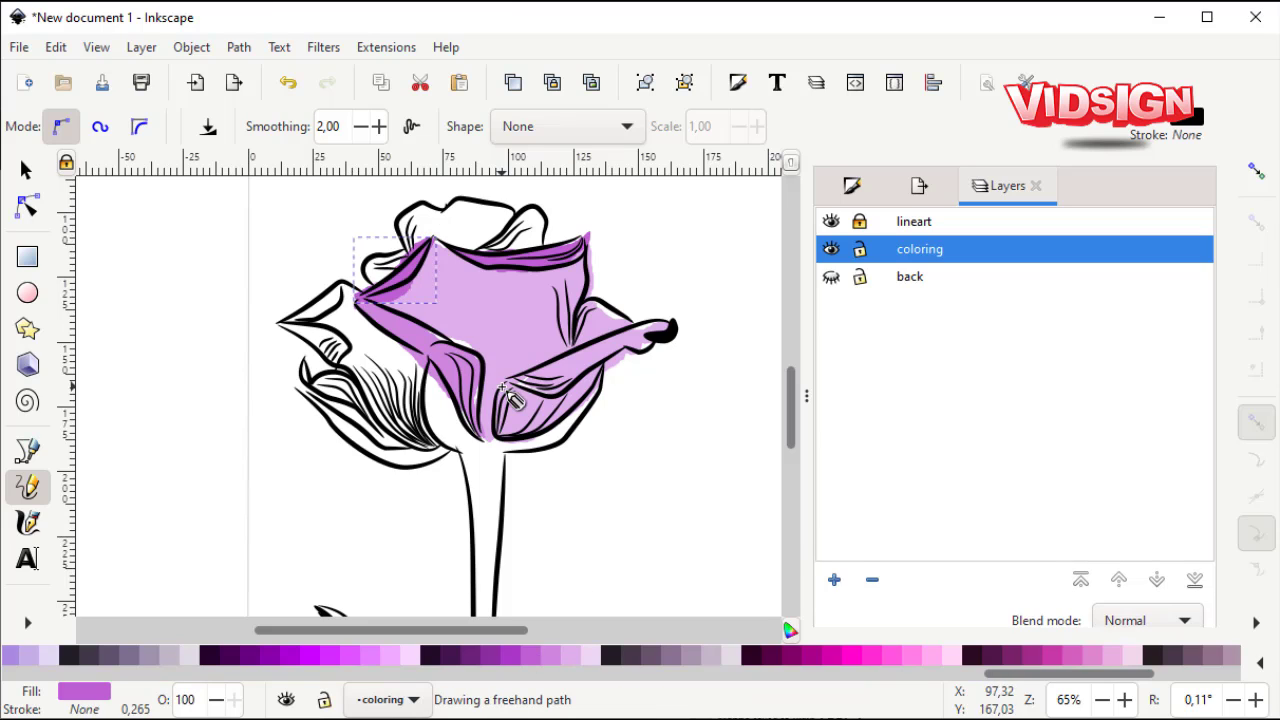
Shade the sepal shapes darker purple and give a selected petal a lighter purple.
drag(503, 387, 660, 321)
mouse_move(517, 420)
mouse_down()
mouse_move(505, 396)
mouse_move(615, 388)
mouse_move(605, 405)
mouse_up()
click(519, 657)
click(523, 656)
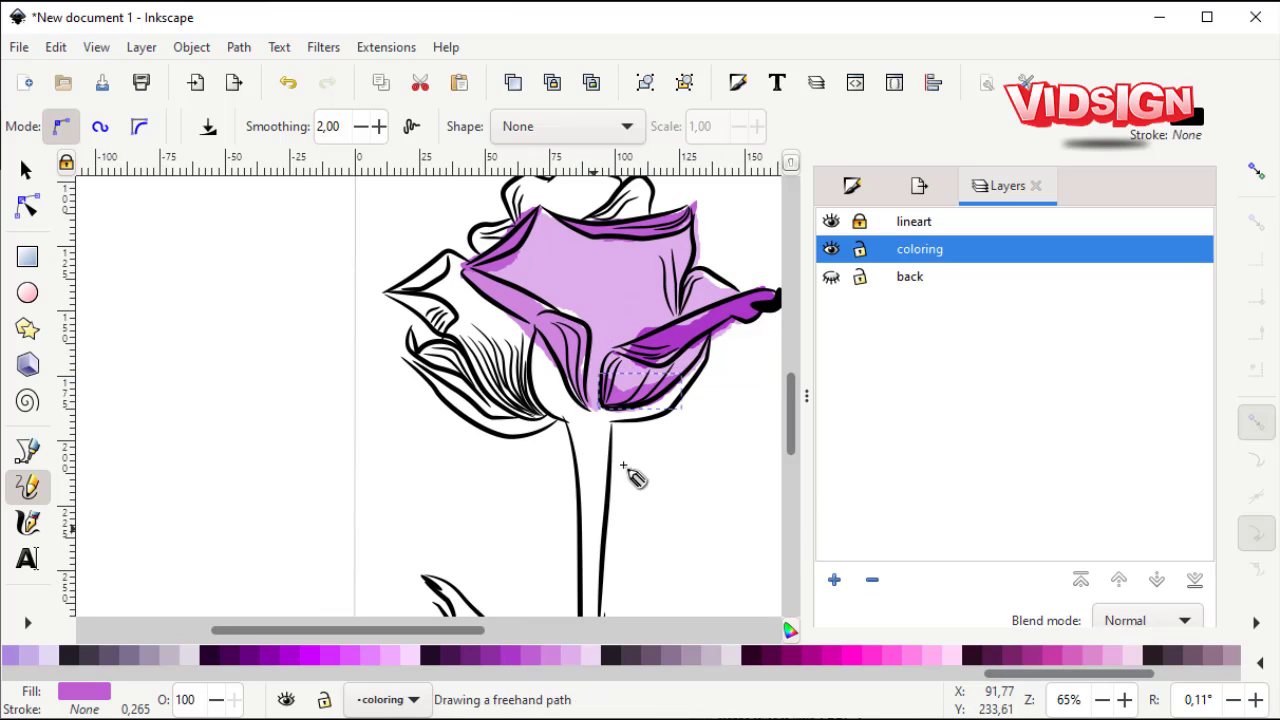
key(s)
click(725, 313)
click(543, 654)
Add a purple shading shape behind the sepal with the Pencil tool.
scroll(519, 453, up, 2)
scroll(519, 453, right, 2)
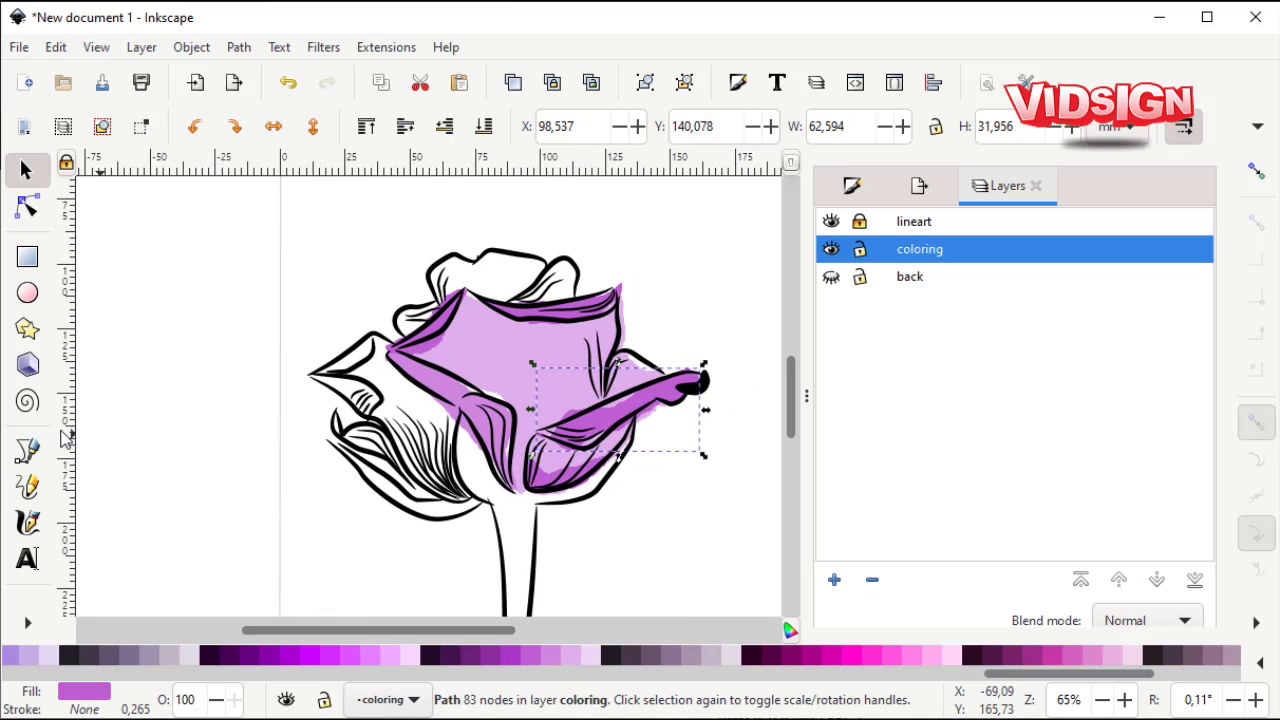
click(27, 486)
drag(505, 490, 500, 435)
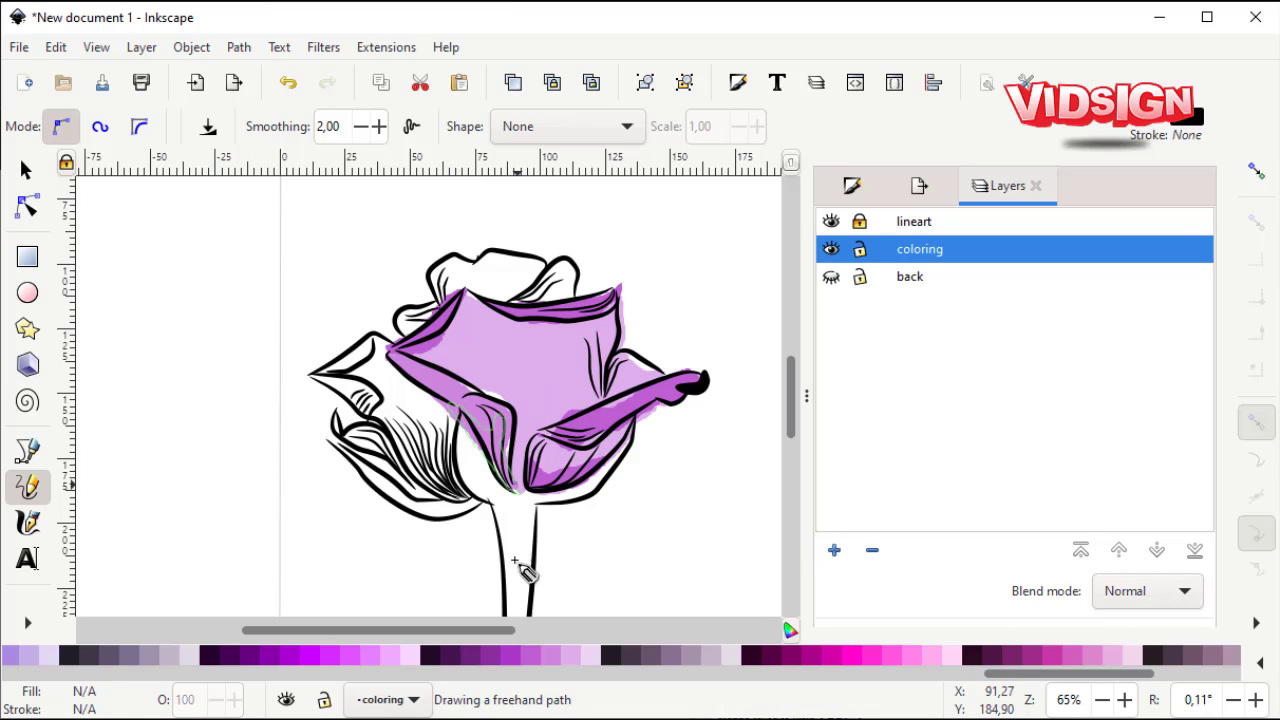
click(531, 654)
click(531, 654)
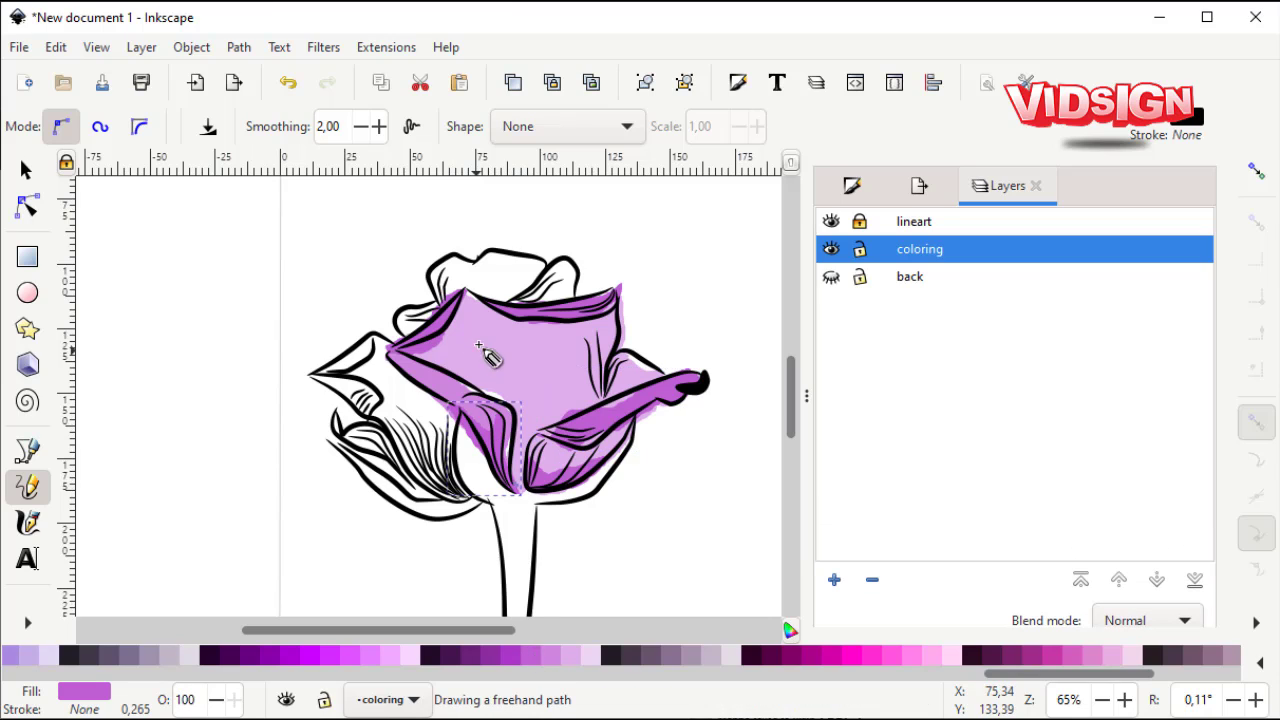
Fill several shapes across the top, top-right and upper-left petals with purple shades.
drag(430, 288, 502, 250)
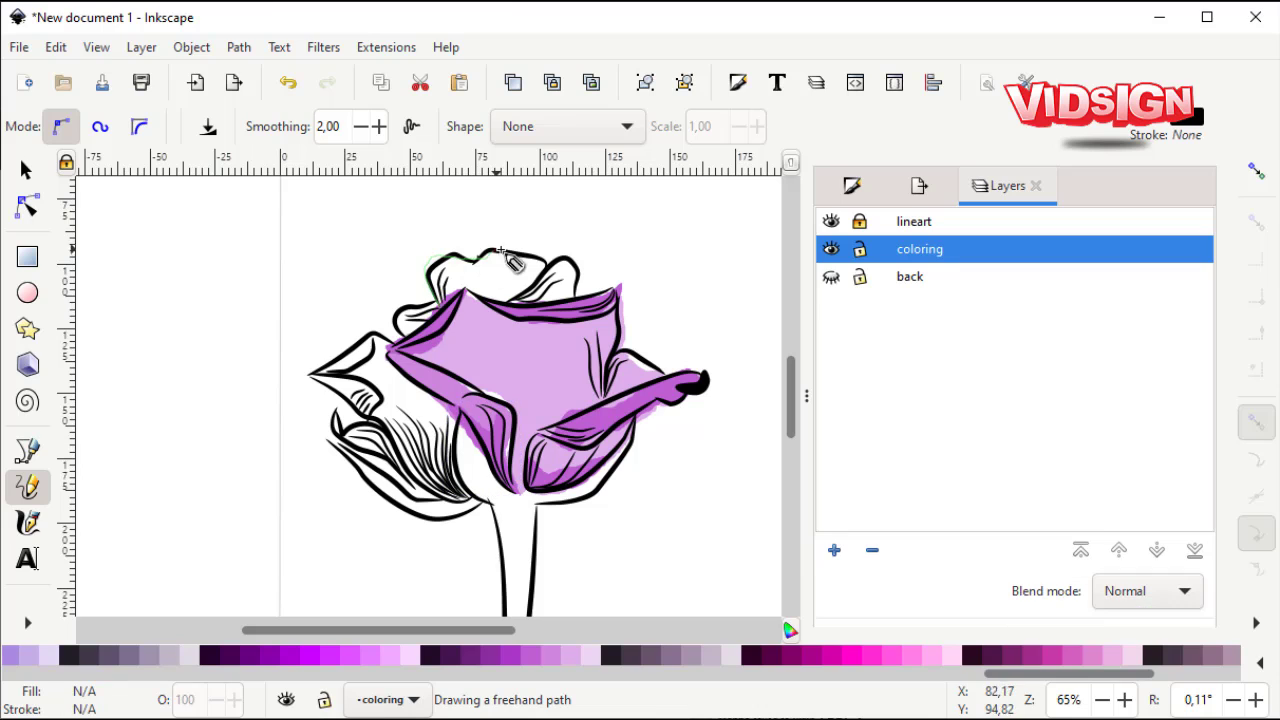
drag(452, 320, 590, 267)
click(536, 653)
drag(510, 308, 508, 305)
click(521, 656)
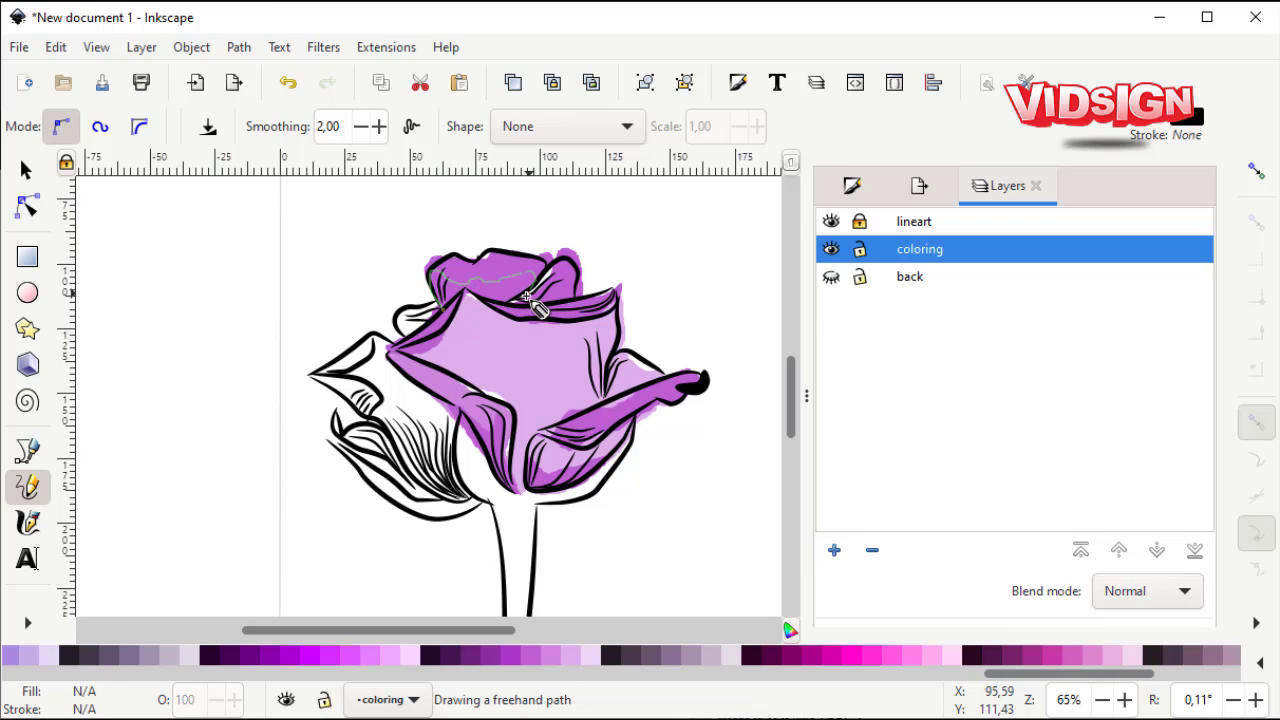
drag(452, 320, 448, 315)
click(517, 656)
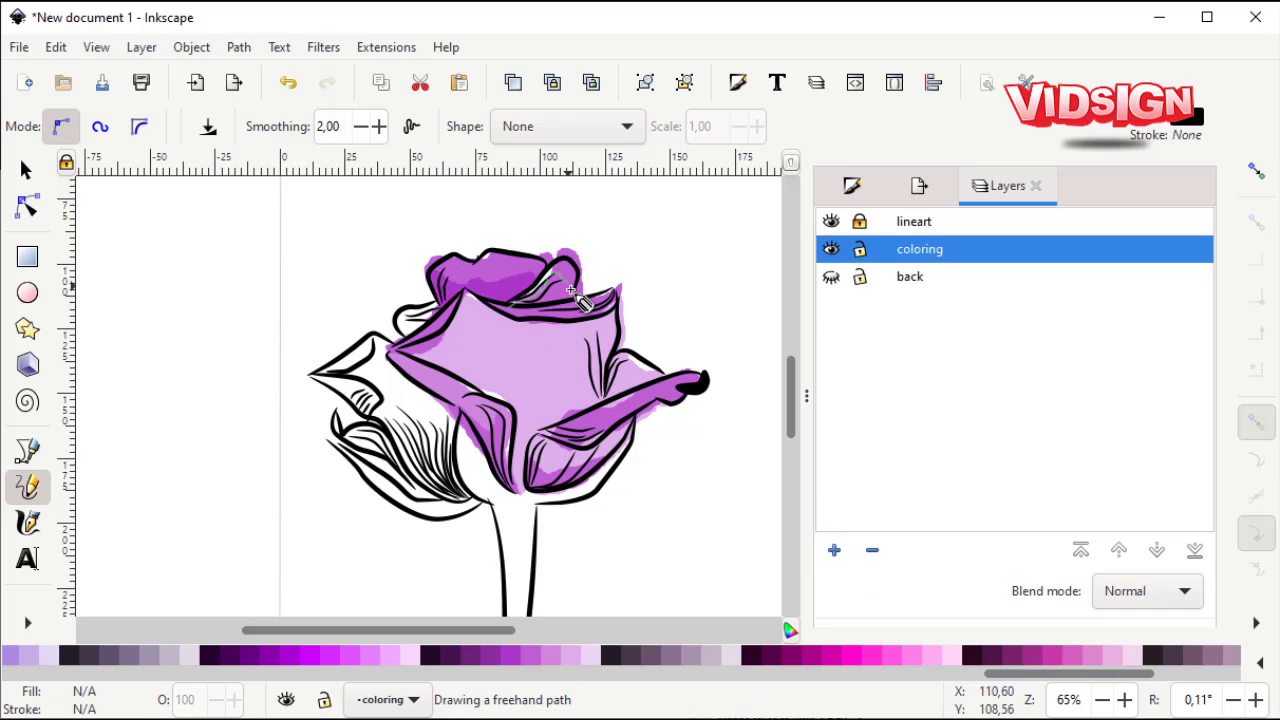
drag(528, 286, 443, 307)
click(517, 656)
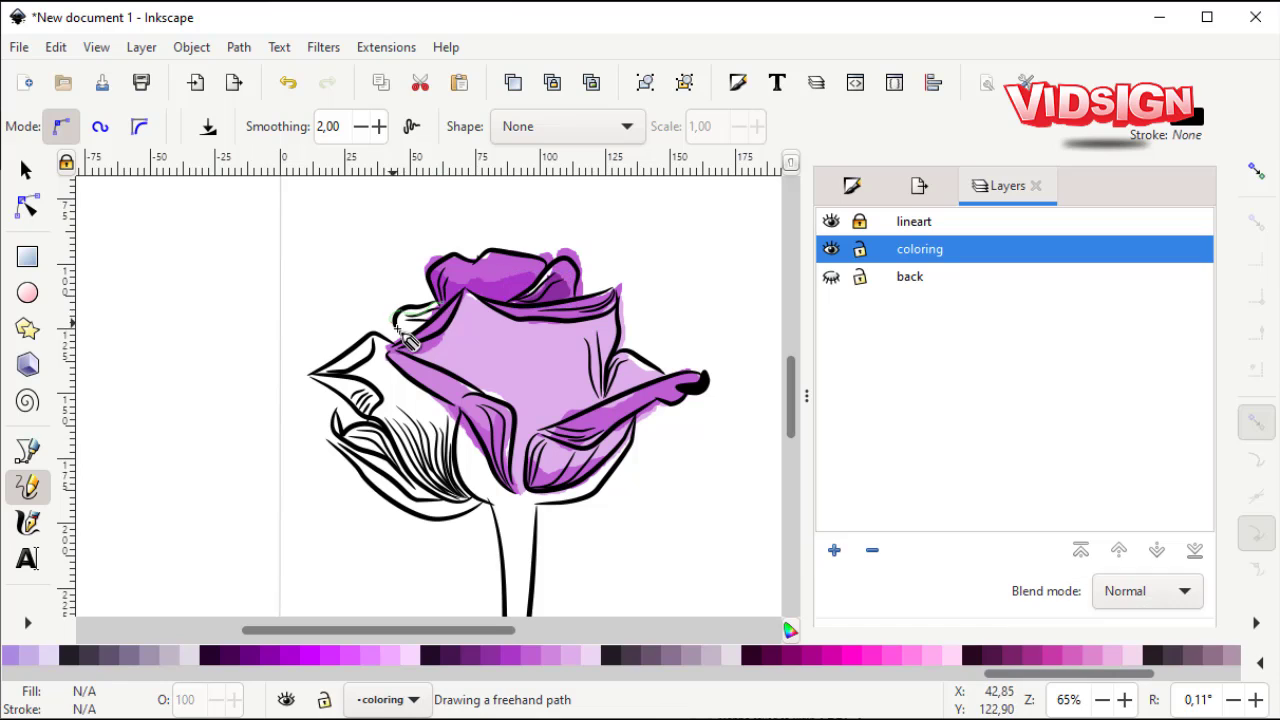
click(517, 656)
Adjust nodes on a small shape, then briefly check against the reference photo.
key(space)
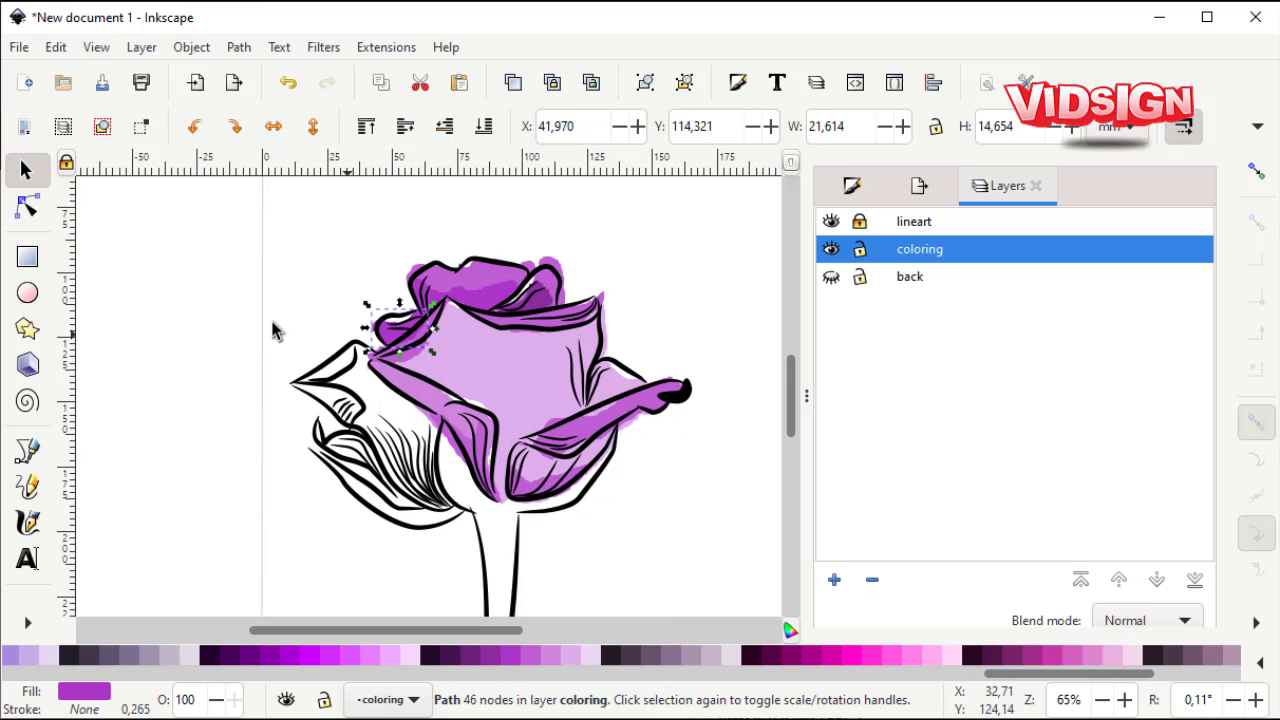
key(n)
click(405, 340)
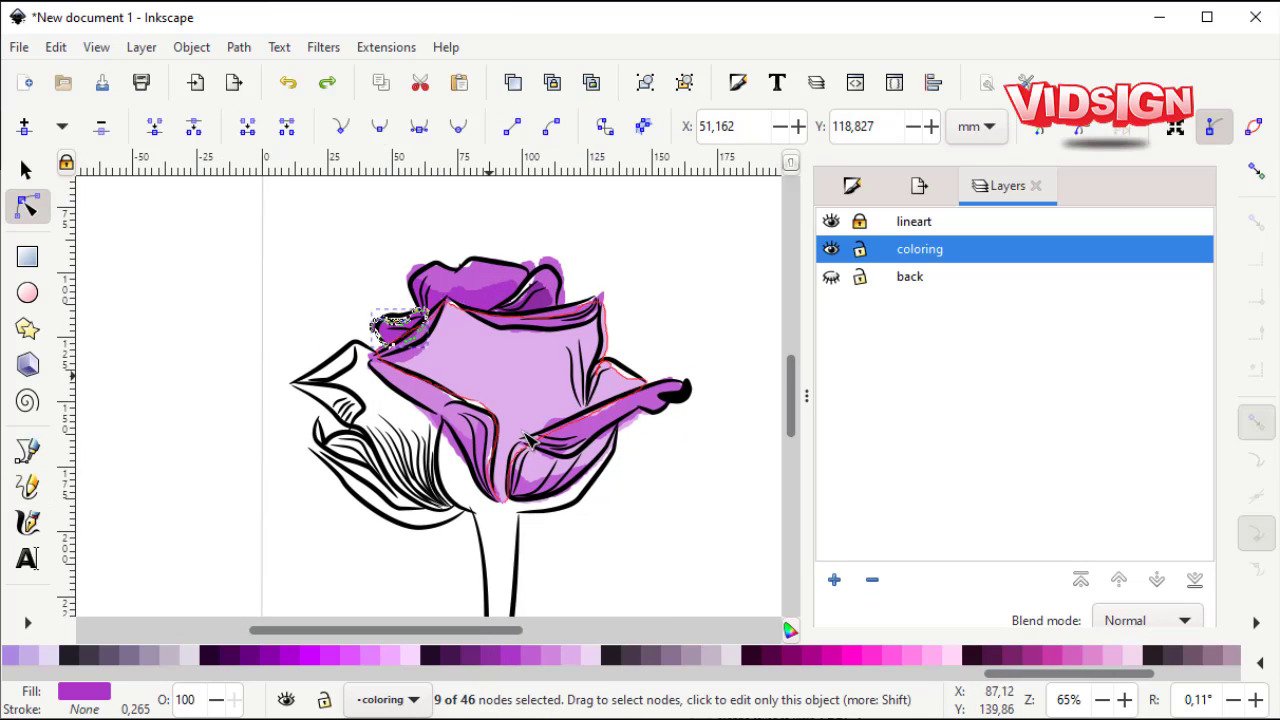
key(s)
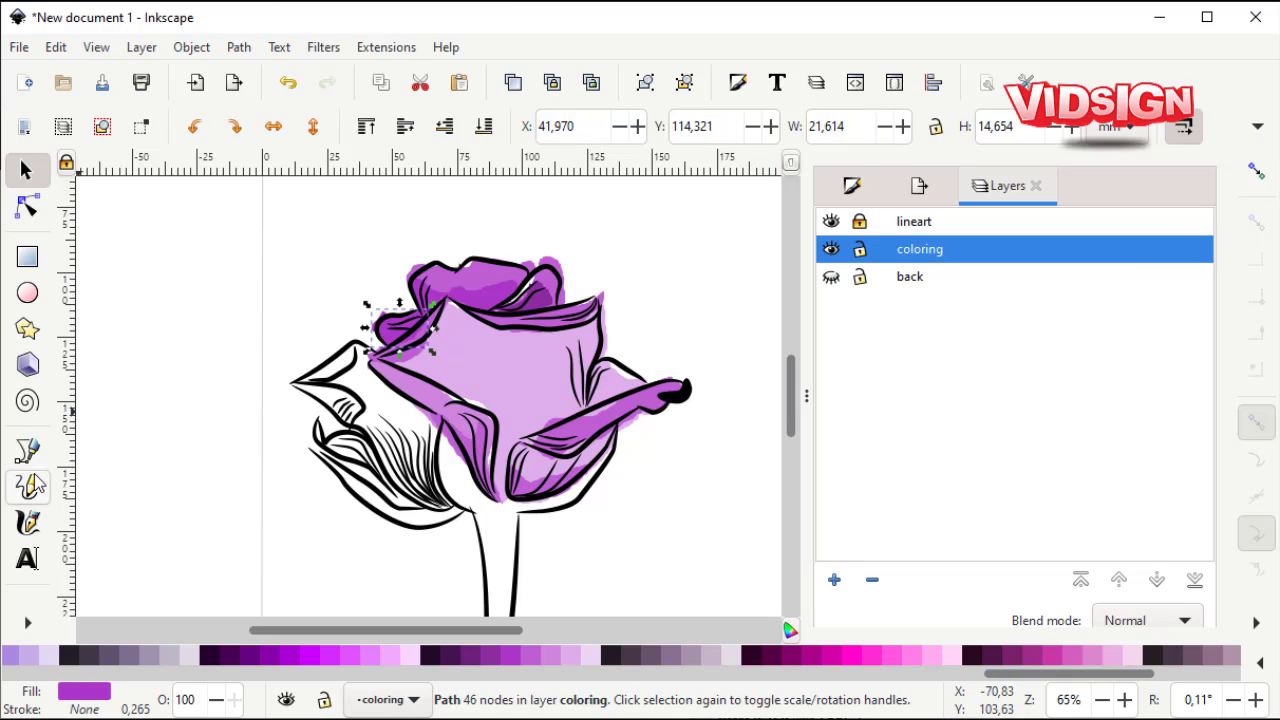
click(28, 485)
click(831, 277)
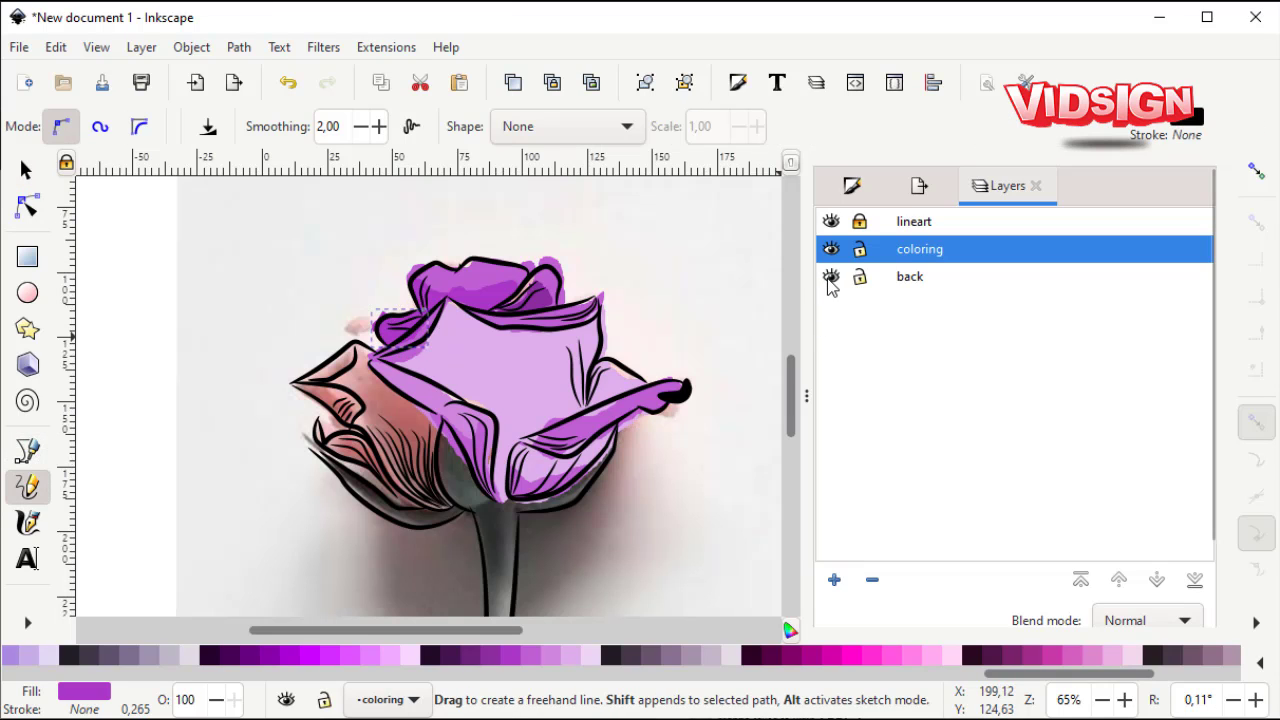
click(831, 277)
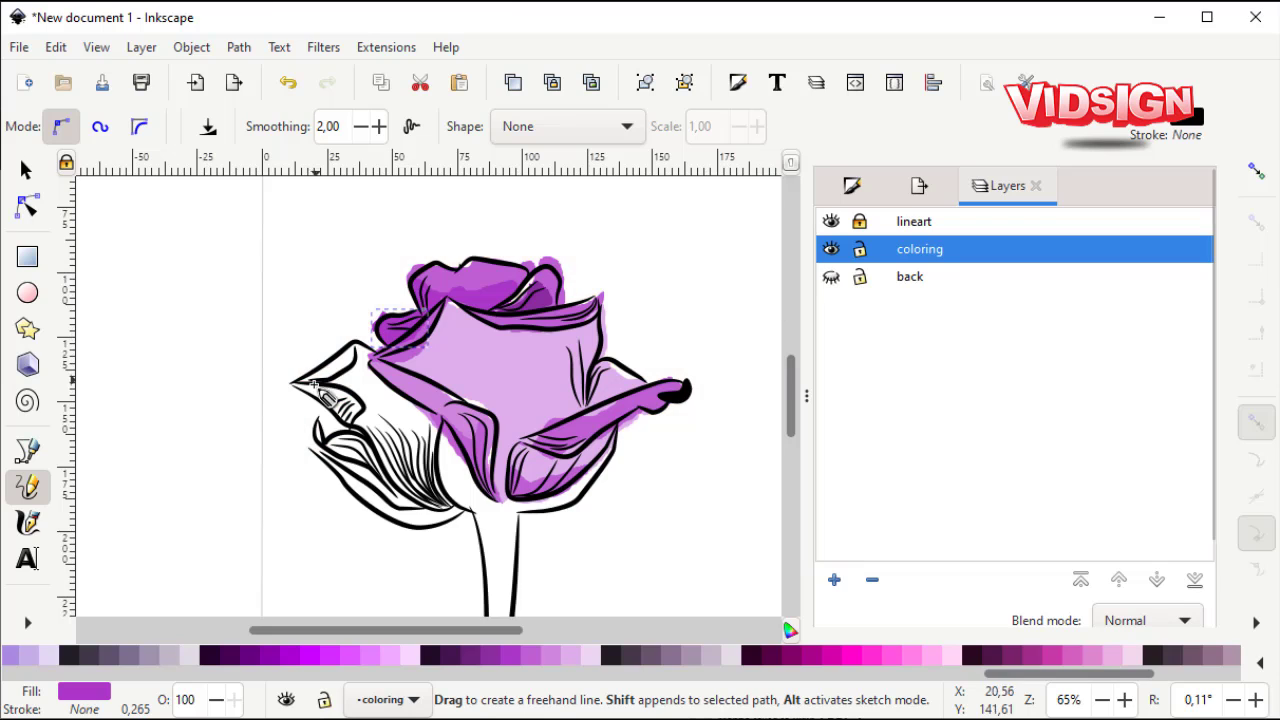
Fill shapes over the left, lower-left and upper-left petal areas with purple.
mouse_move(373, 356)
mouse_down()
mouse_move(331, 377)
mouse_move(378, 360)
mouse_up()
click(541, 654)
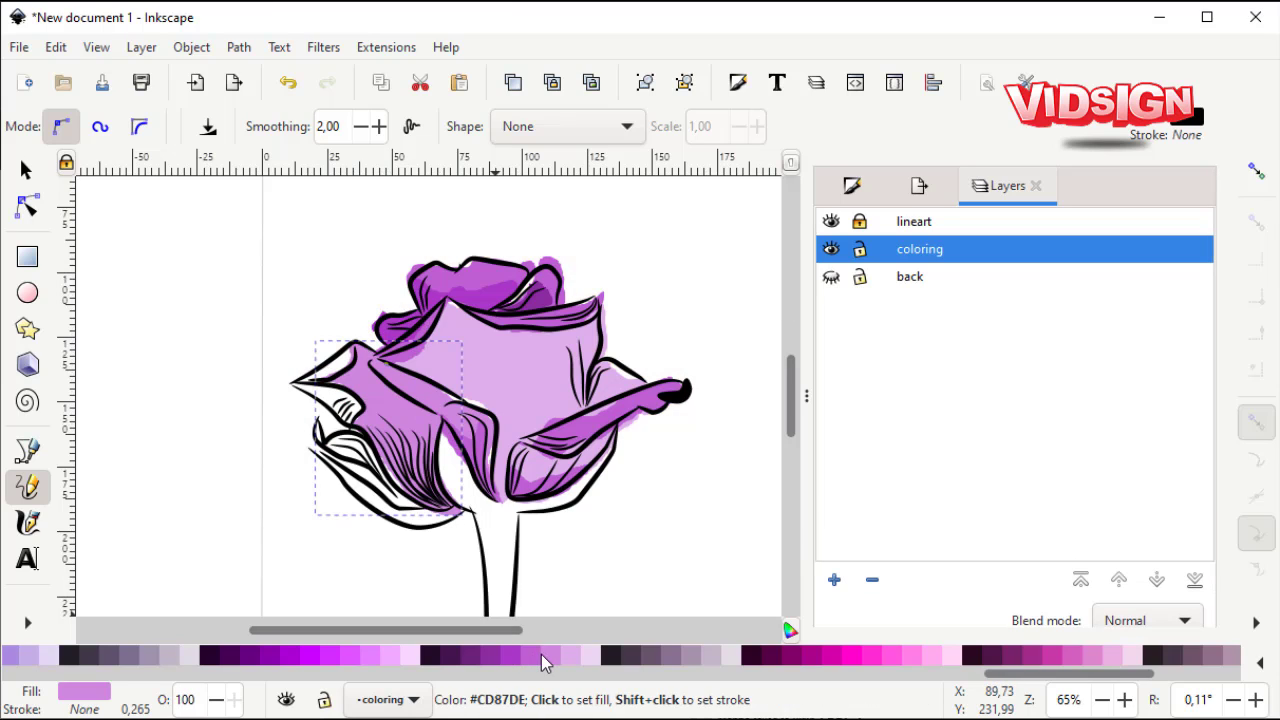
click(523, 654)
drag(470, 513, 425, 452)
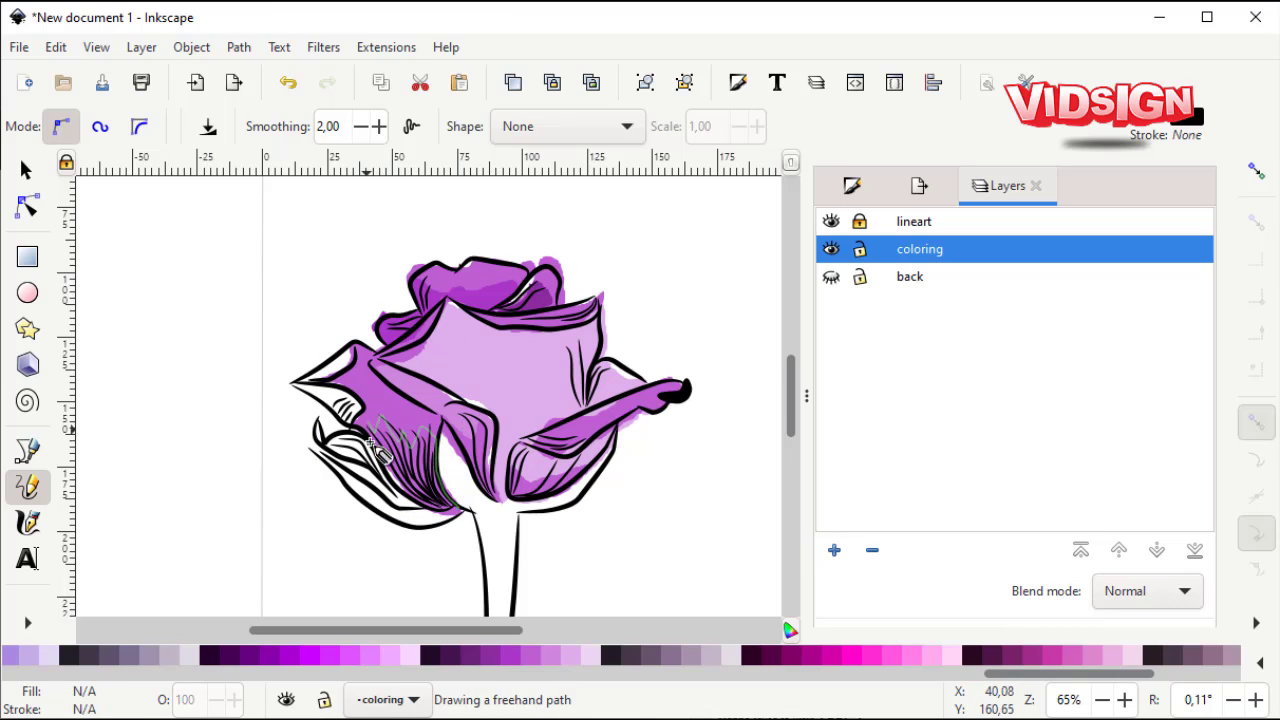
drag(463, 513, 465, 515)
click(523, 654)
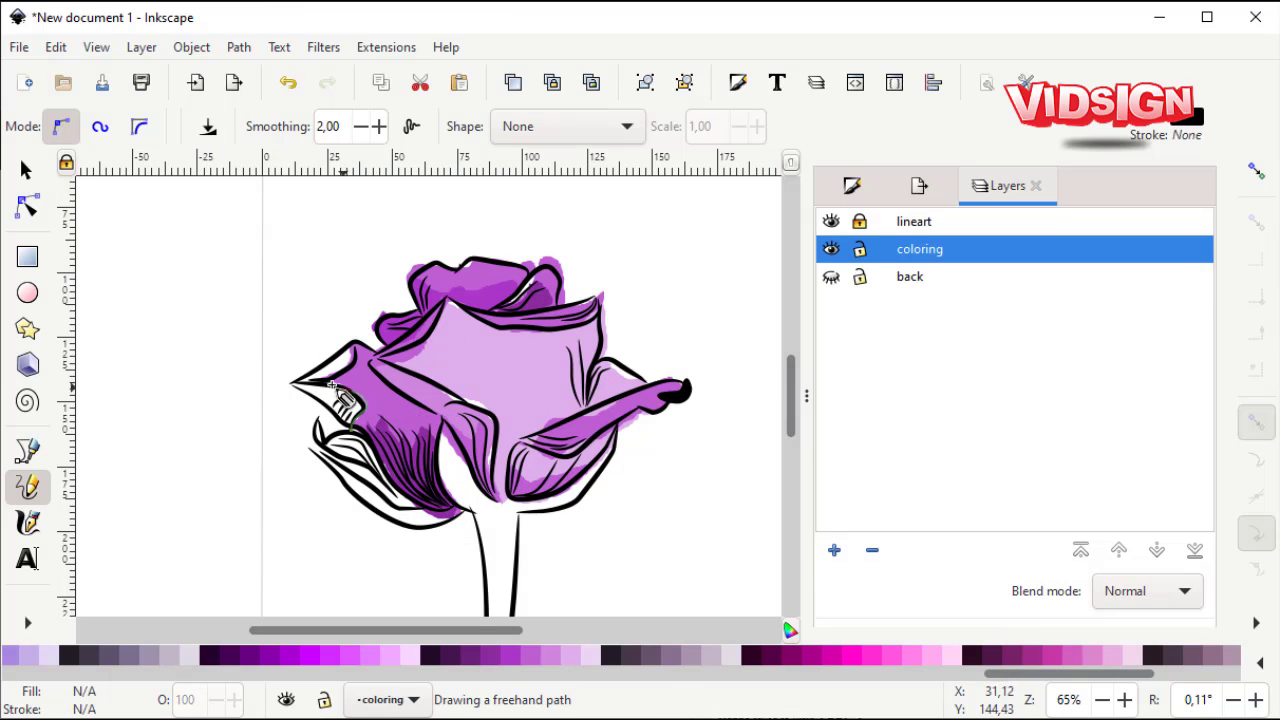
drag(385, 460, 380, 455)
click(518, 654)
Turn the remaining upper-left and lower-left petal shapes purple and clear the selection.
mouse_move(362, 336)
mouse_down()
mouse_move(300, 378)
mouse_move(330, 430)
mouse_up()
click(505, 656)
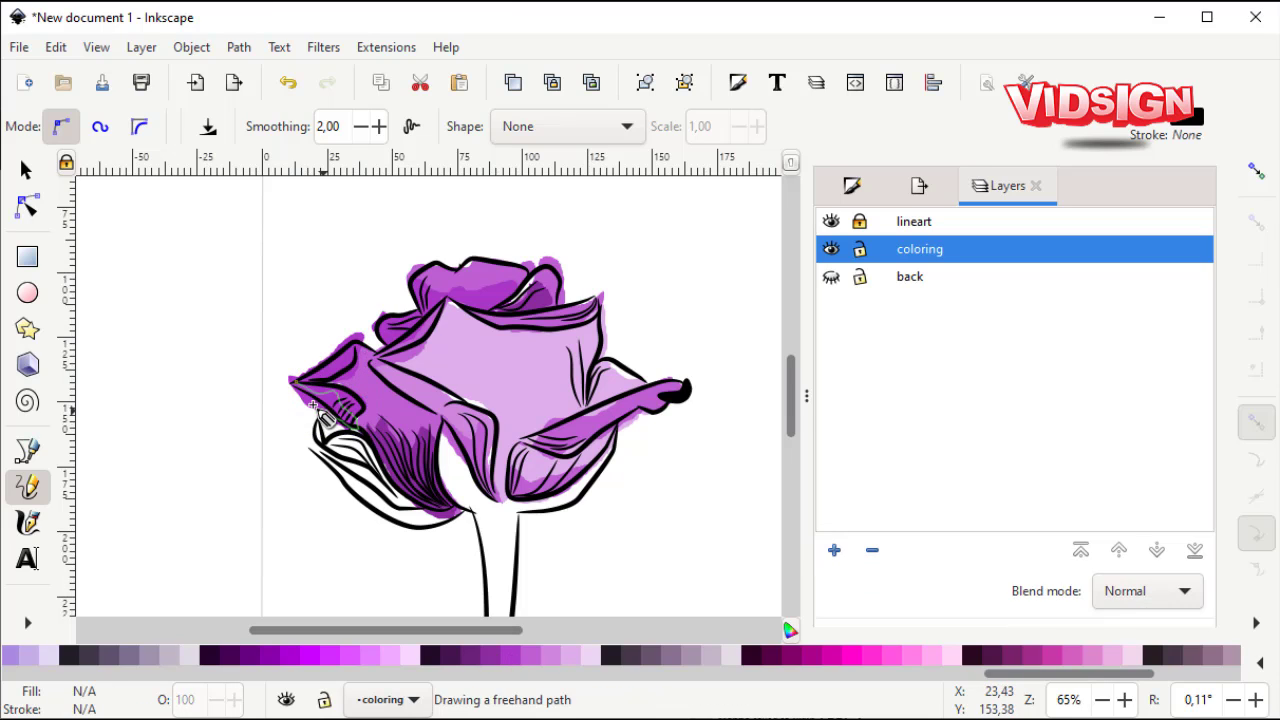
click(507, 660)
drag(360, 330, 298, 380)
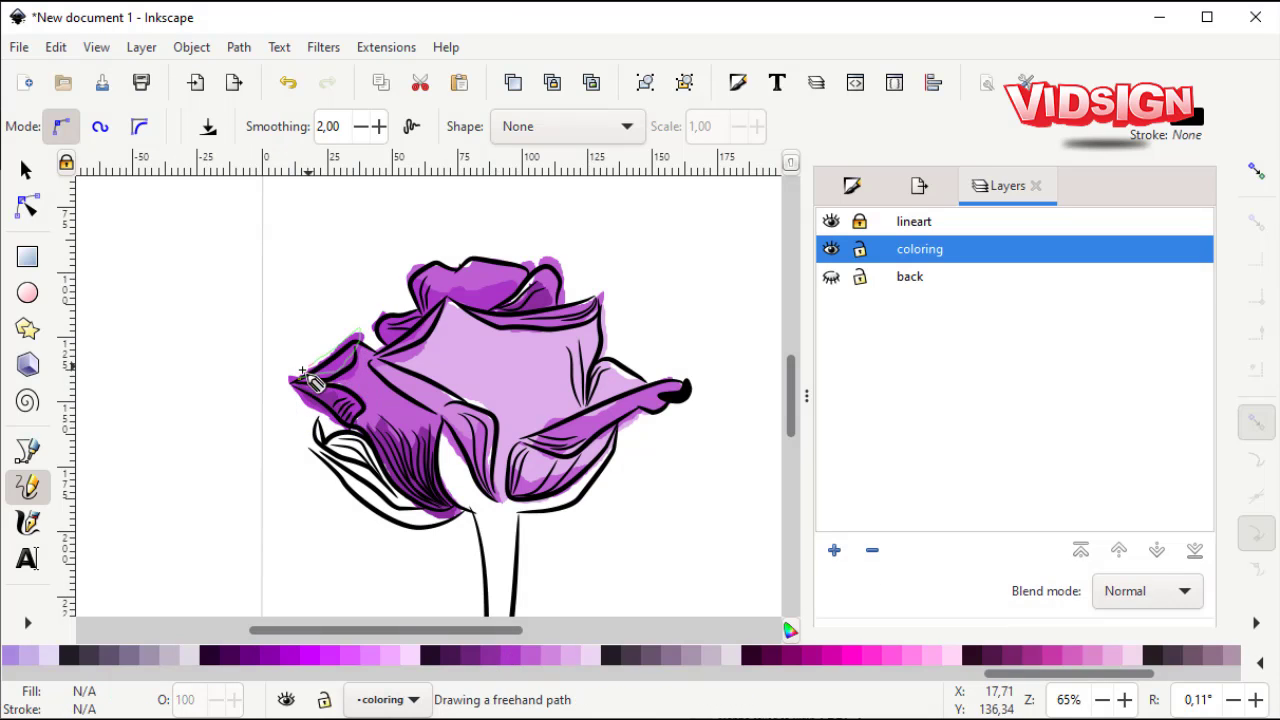
click(489, 660)
scroll(520, 500, down, 1)
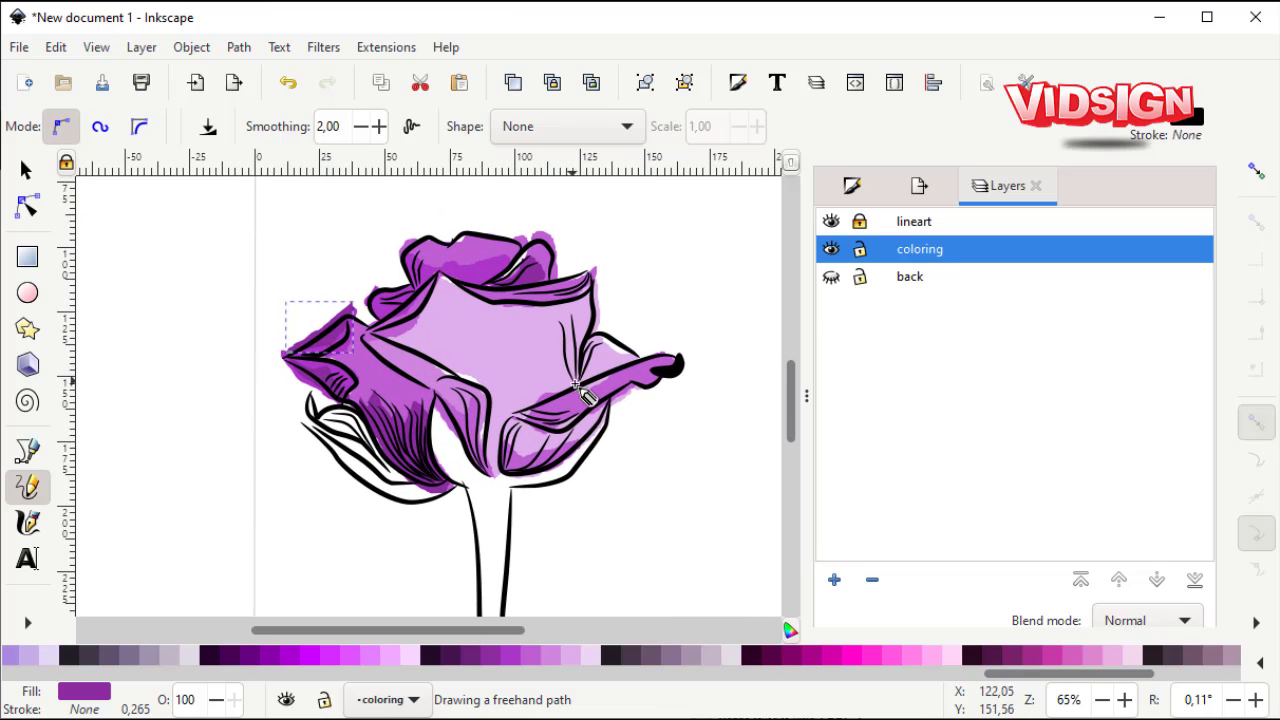
key(Escape)
Fill a right-petal shape purple and outline the stem and petal base as one shape.
drag(645, 365, 580, 388)
click(497, 657)
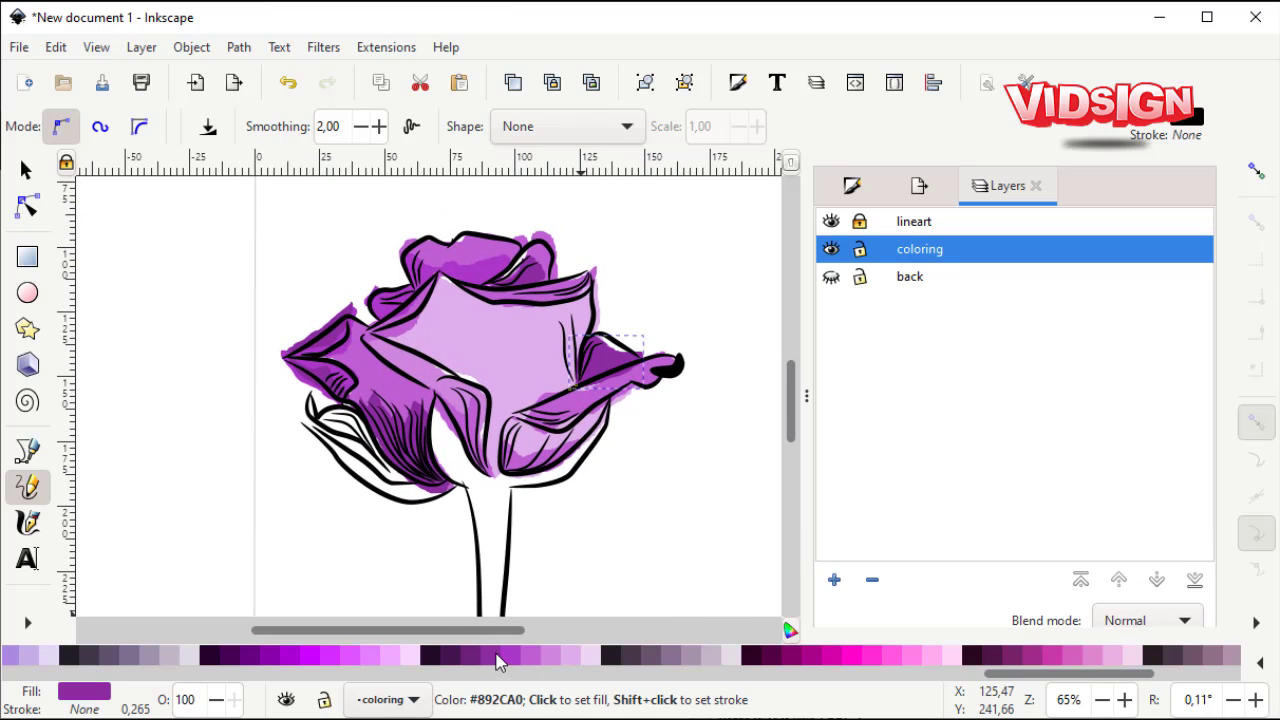
scroll(497, 565, down, 2)
click(457, 434)
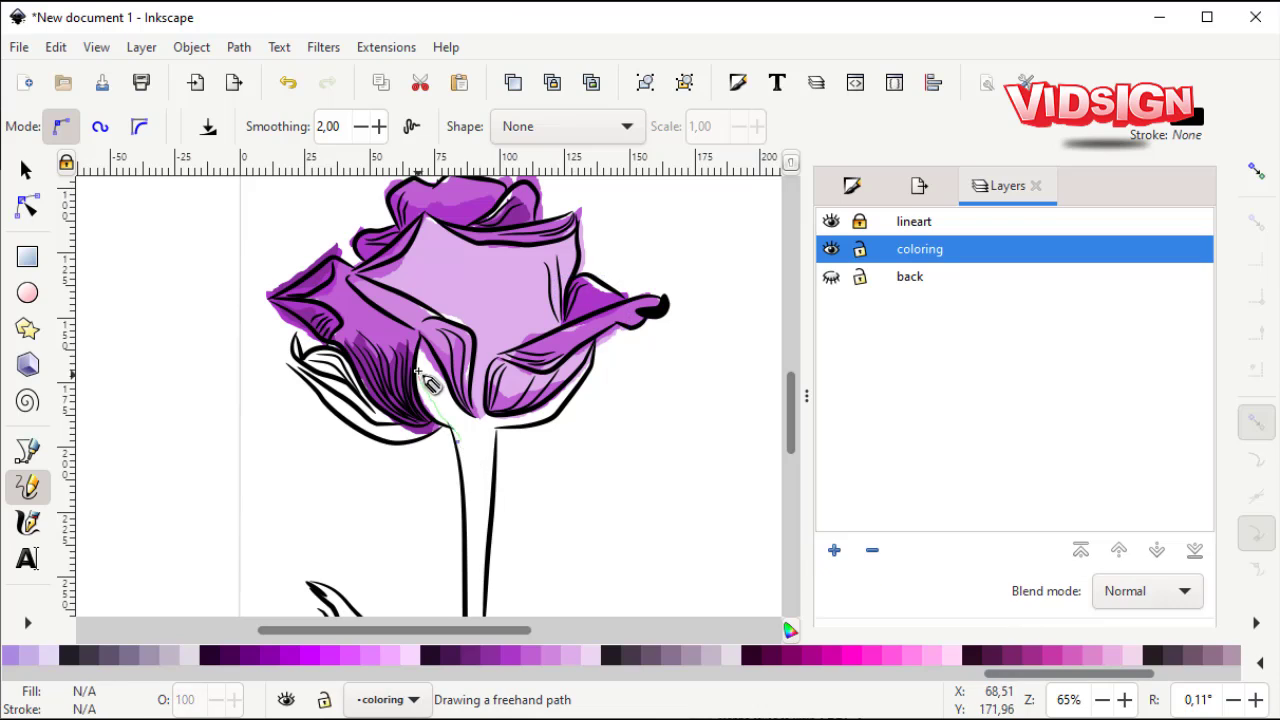
drag(450, 426, 457, 461)
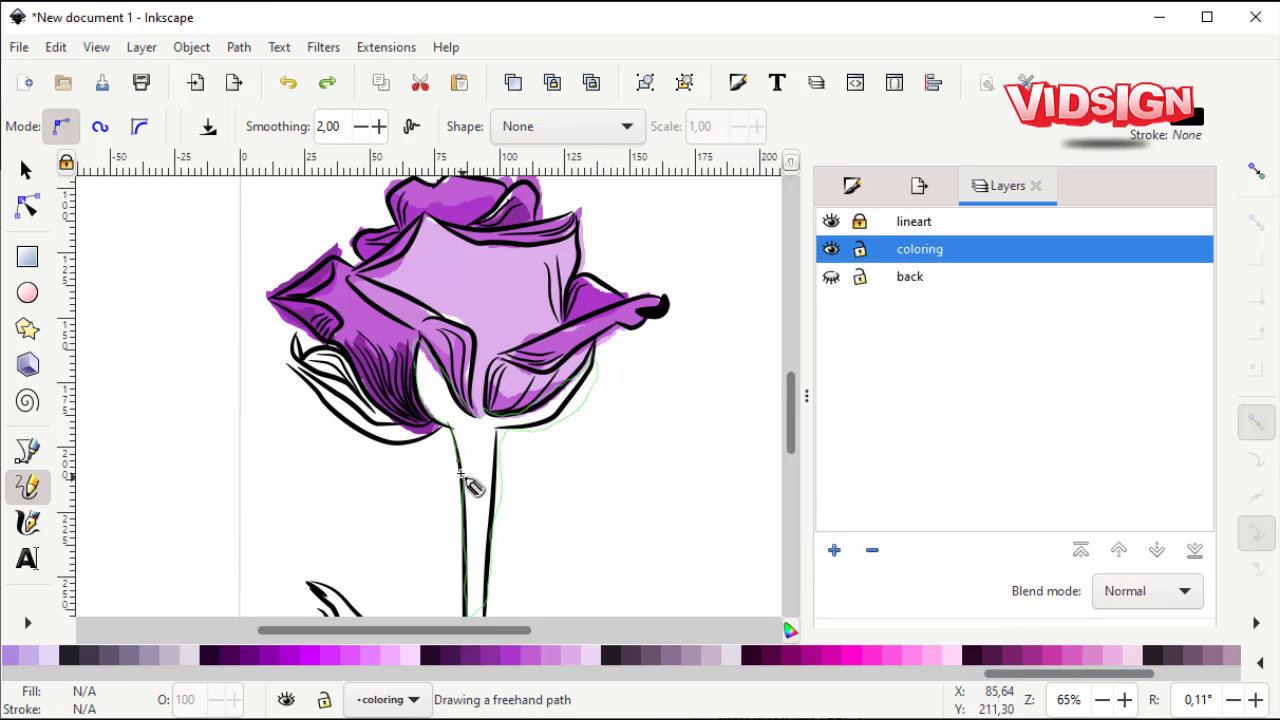
drag(472, 487, 462, 455)
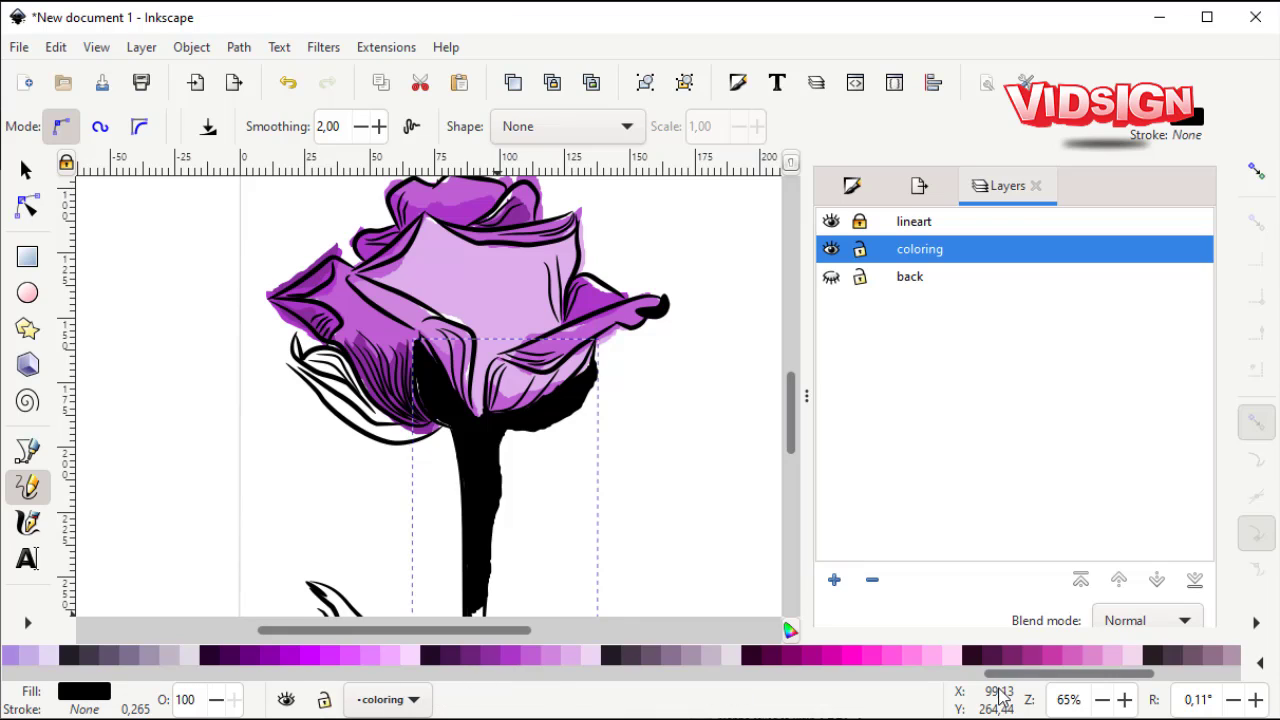
Draw a stem shape and a leaf shape left of the bloom, filling both dark green.
drag(999, 690, 471, 689)
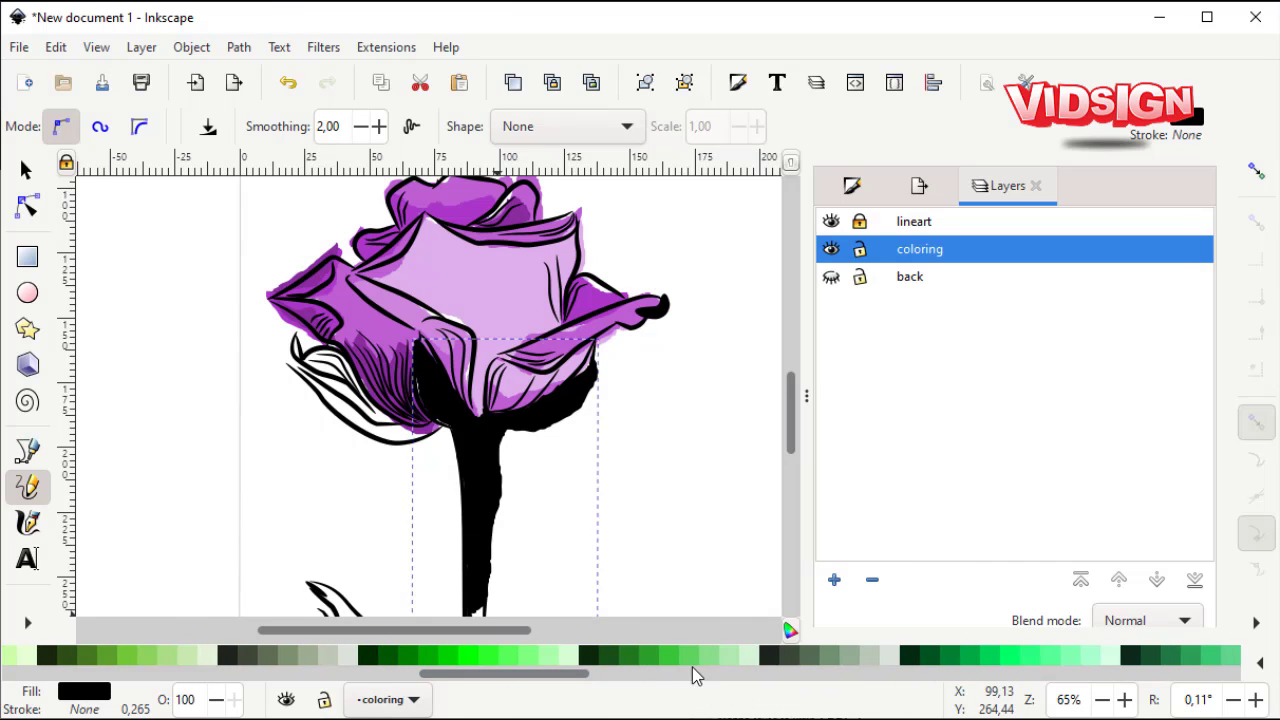
click(671, 660)
click(620, 658)
scroll(450, 420, down, 2)
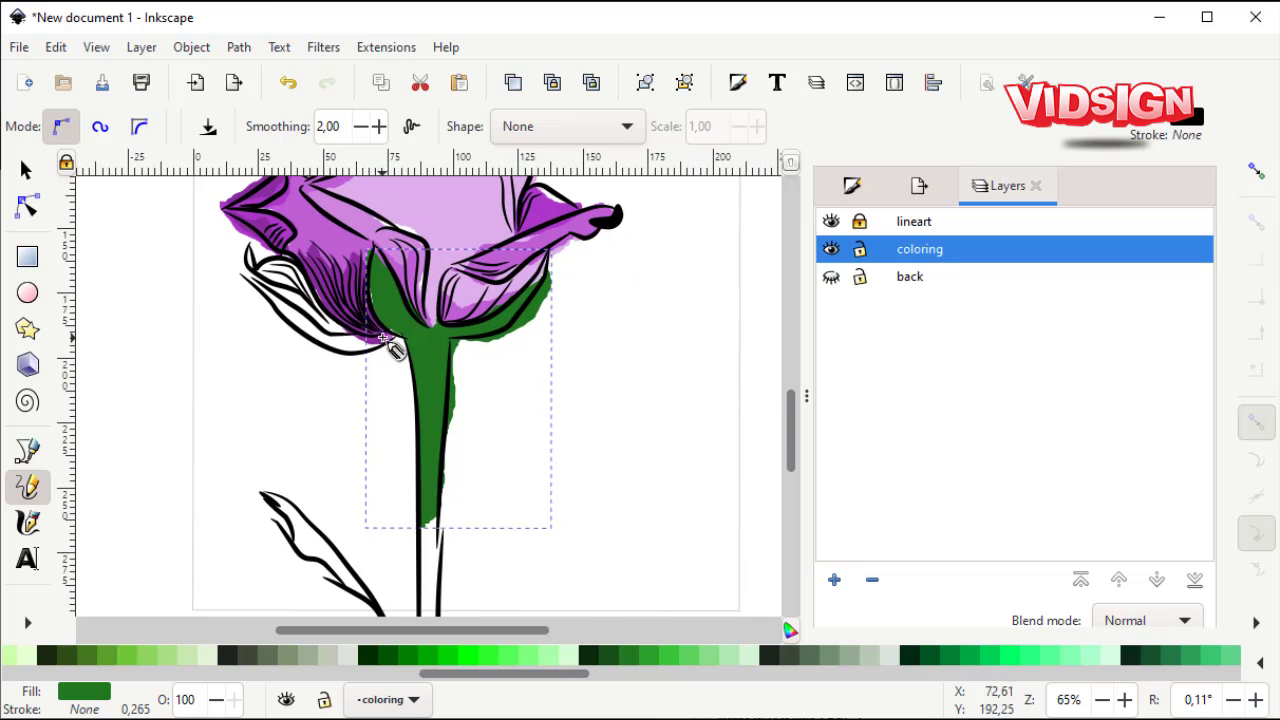
mouse_move(383, 339)
mouse_down()
mouse_move(336, 321)
mouse_move(395, 338)
mouse_up()
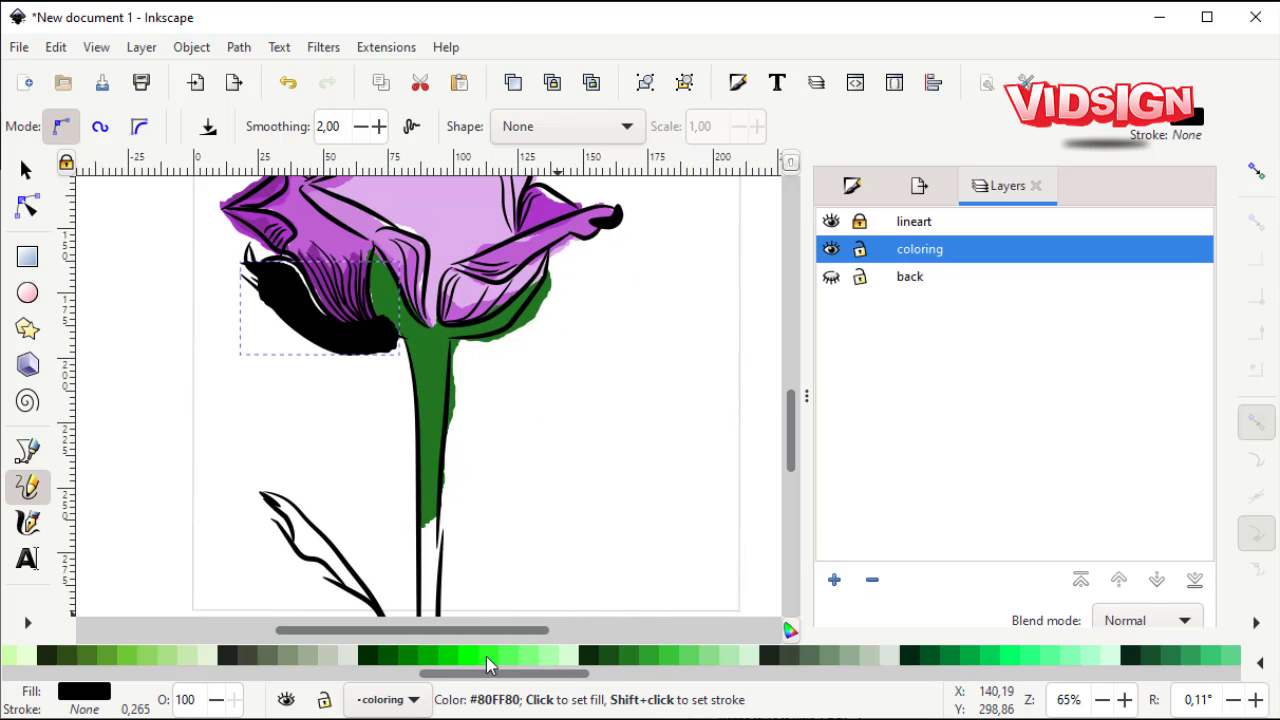
click(646, 656)
click(624, 656)
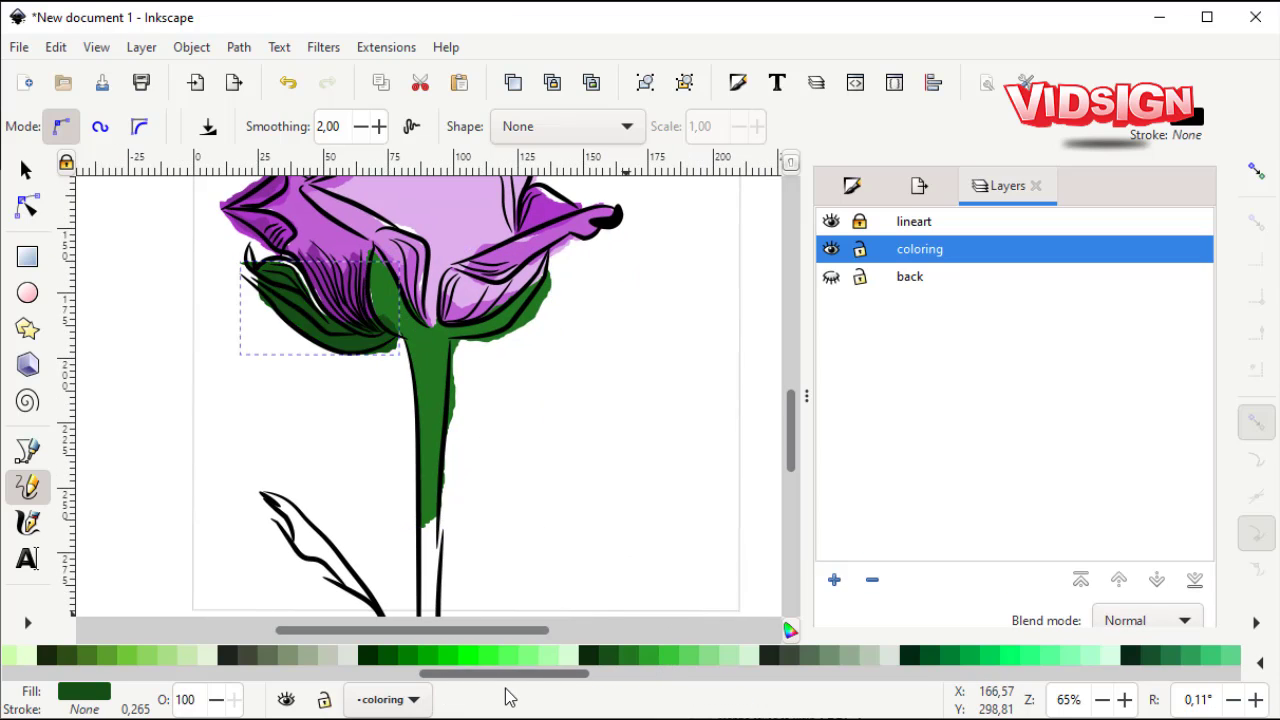
Add another leaf shape in olive green and recolour the stem shape olive.
mouse_move(514, 674)
mouse_down()
mouse_move(634, 674)
mouse_move(343, 694)
mouse_move(418, 700)
mouse_move(388, 700)
mouse_up()
click(406, 658)
click(465, 658)
key(Escape)
key(s)
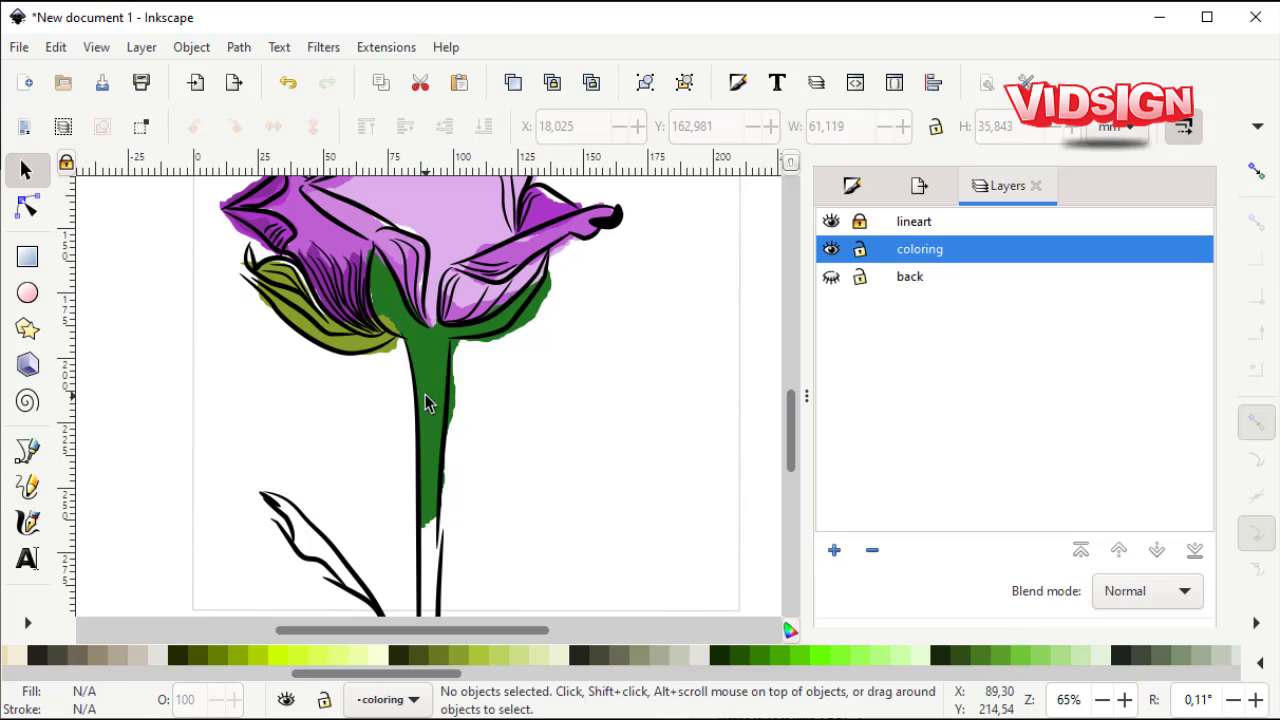
click(425, 402)
click(465, 658)
Trace shading outlines and a darker strip along the stem with an olive fill.
key(p)
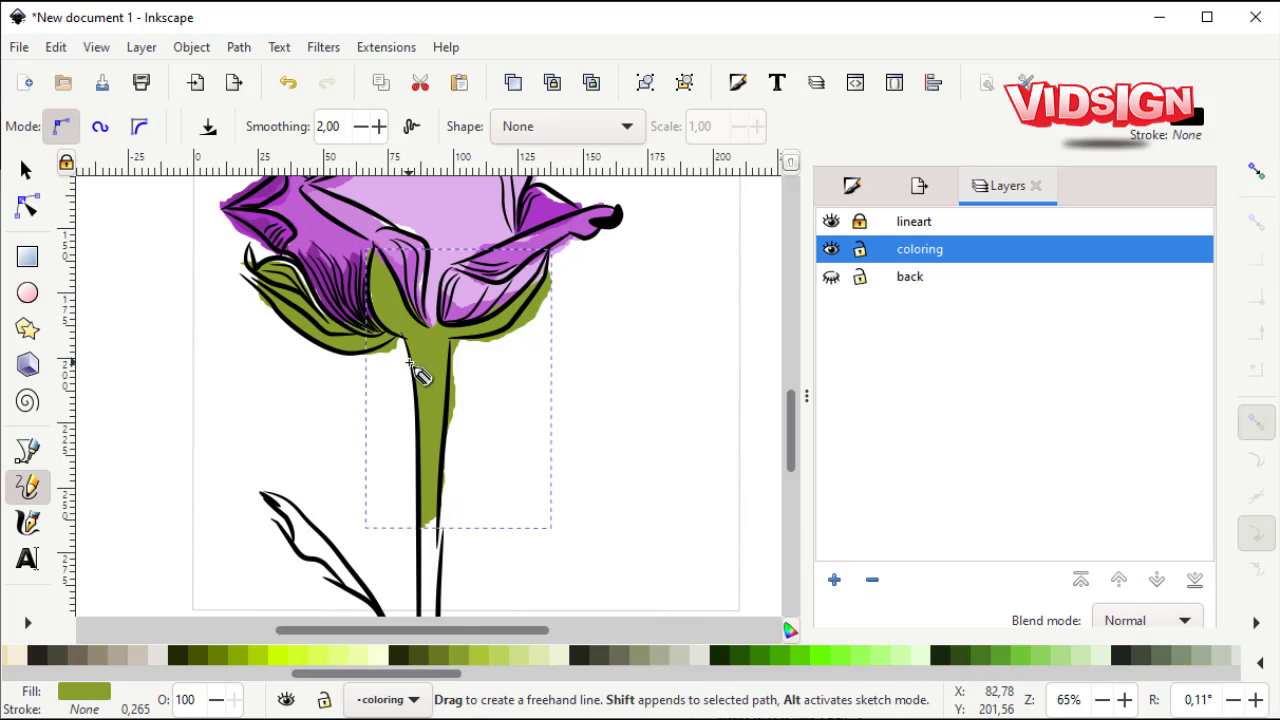
drag(409, 364, 402, 314)
drag(432, 432, 428, 330)
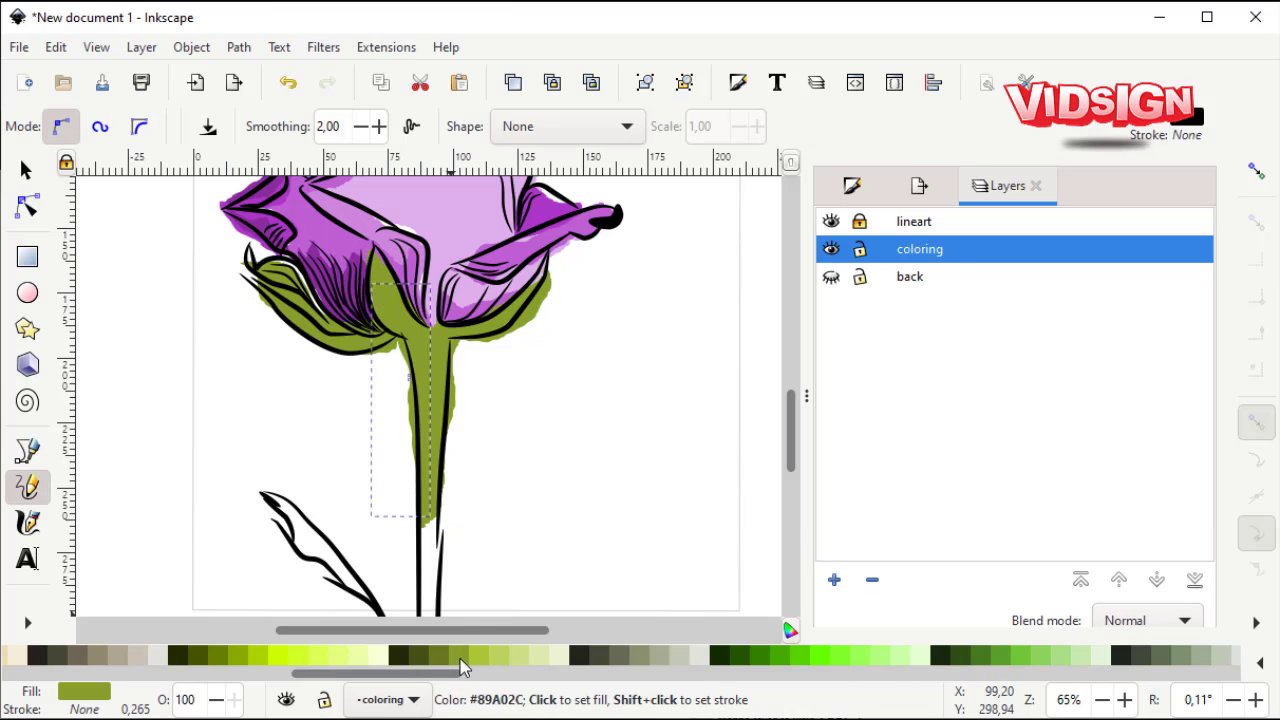
key(Escape)
drag(443, 400, 432, 525)
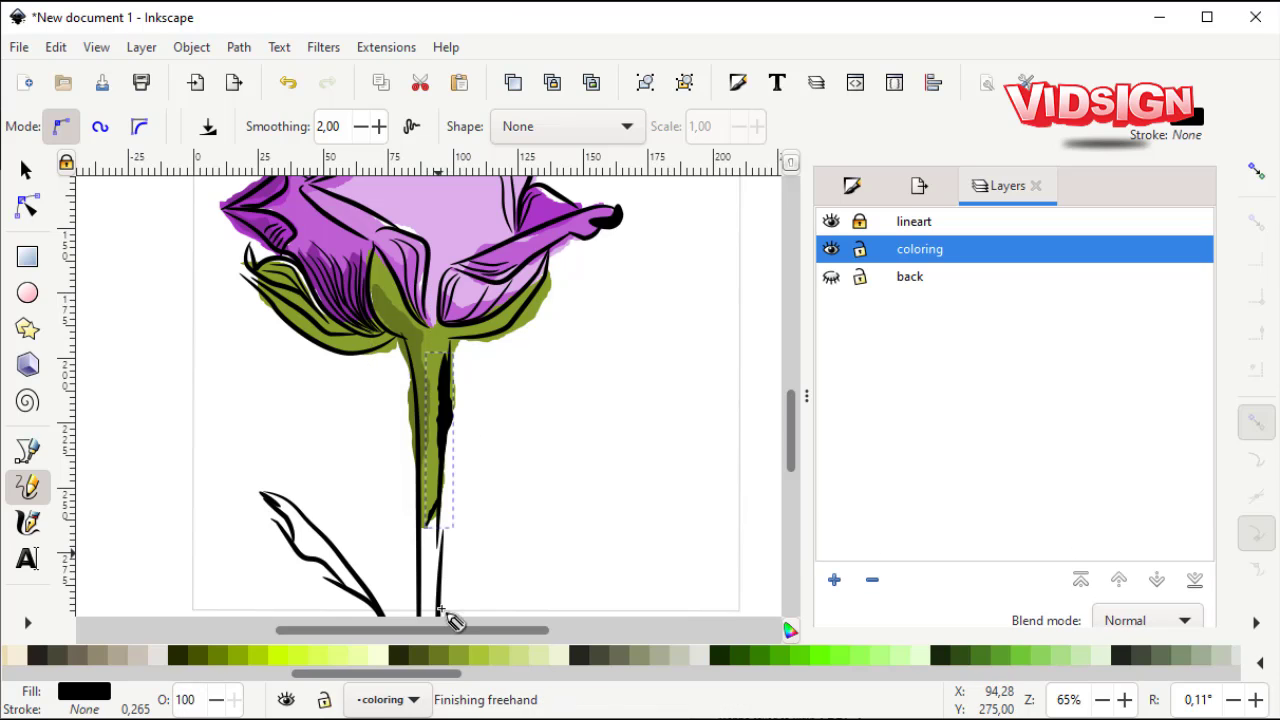
click(448, 655)
key(Escape)
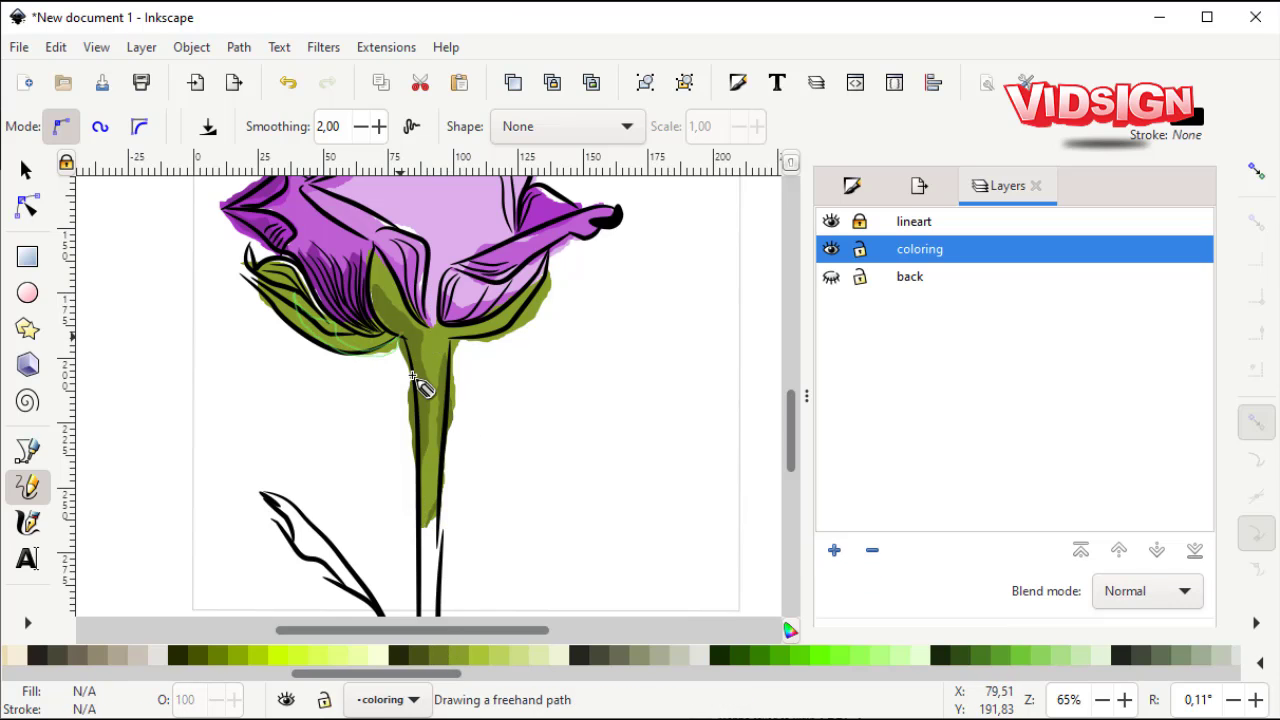
Fill a new shape on the stem's left edge and one beside the calyx olive.
mouse_move(413, 376)
mouse_down()
mouse_move(408, 345)
mouse_move(528, 308)
mouse_up()
click(431, 651)
key(Escape)
click(440, 655)
ctrl+scroll(434, 457, down, 2)
Trace a closed shape down the lower stem and fill it olive green.
scroll(434, 337, up, 2)
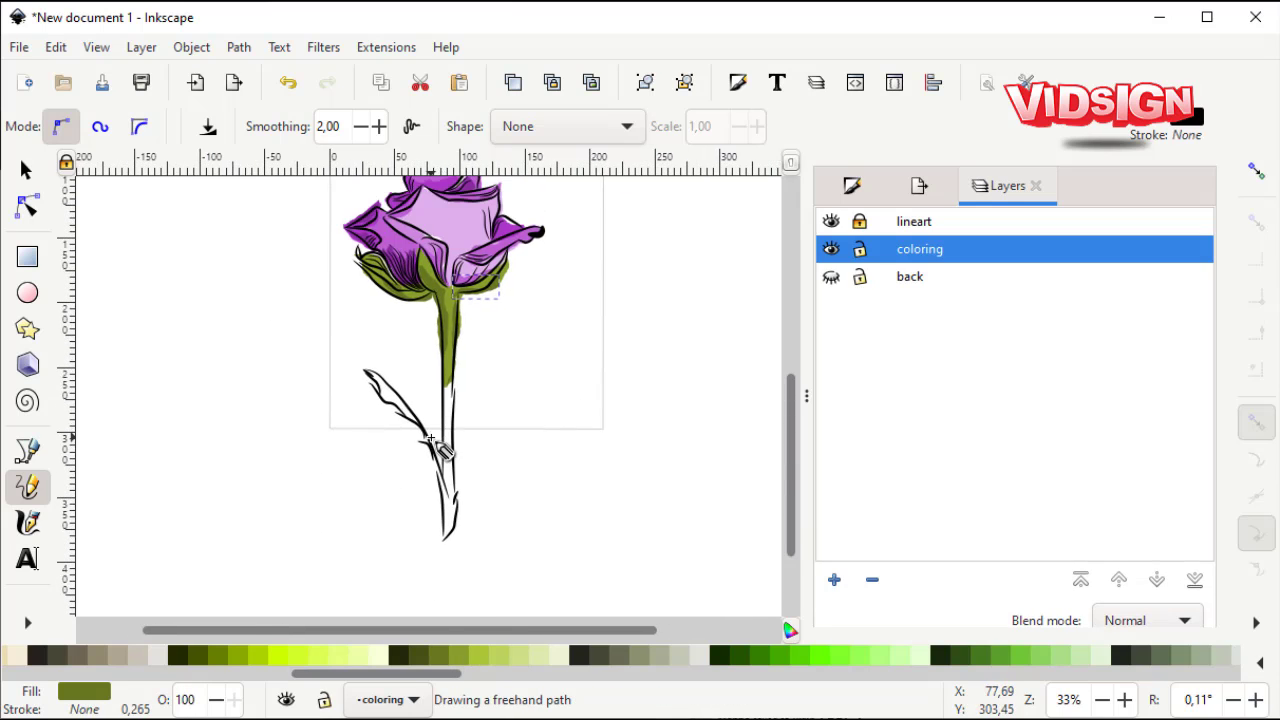
ctrl+scroll(433, 440, up, 2)
scroll(463, 423, up, 1)
drag(441, 313, 470, 370)
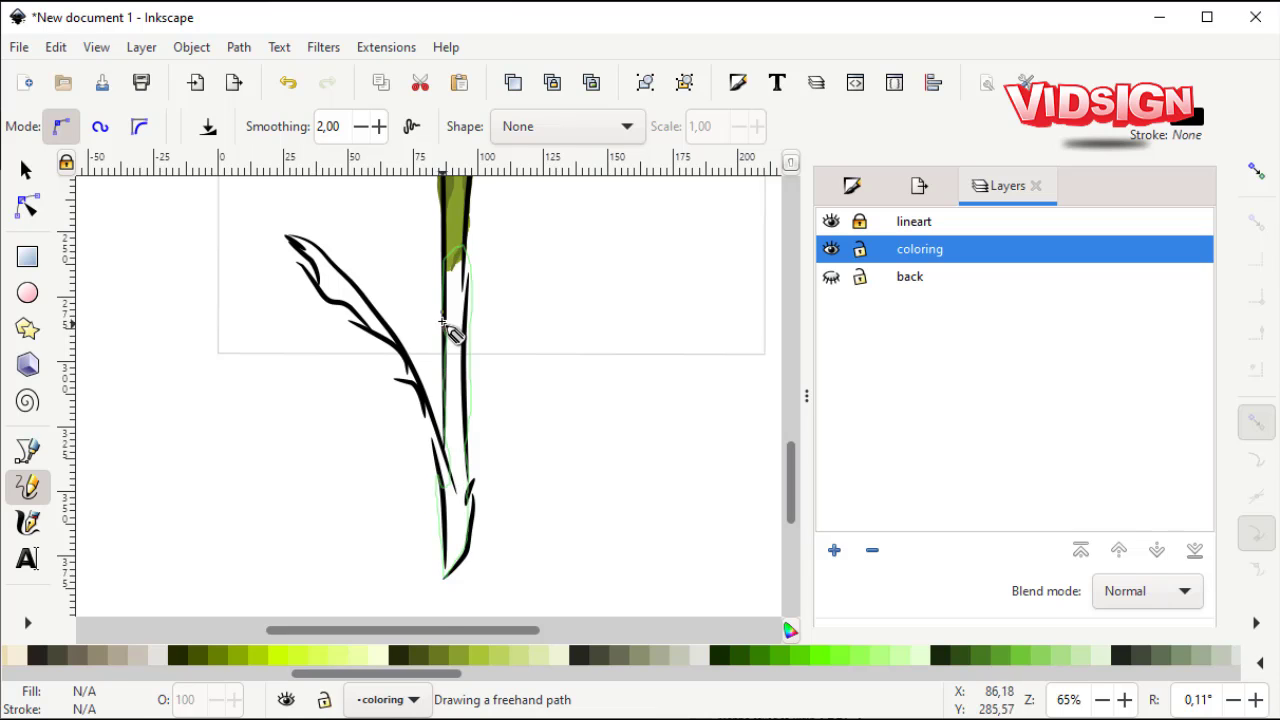
drag(447, 328, 455, 575)
click(470, 655)
Add a second olive-green fill shape further down the lower stem.
key(n)
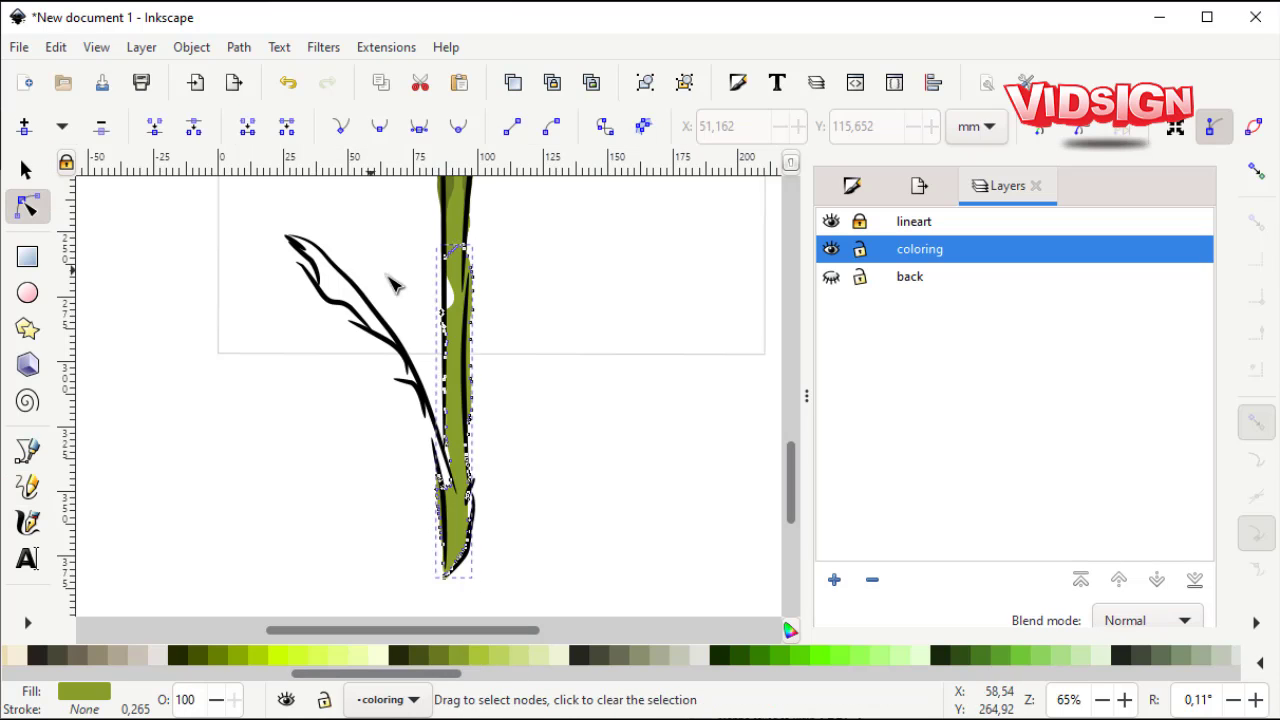
key(s)
key(p)
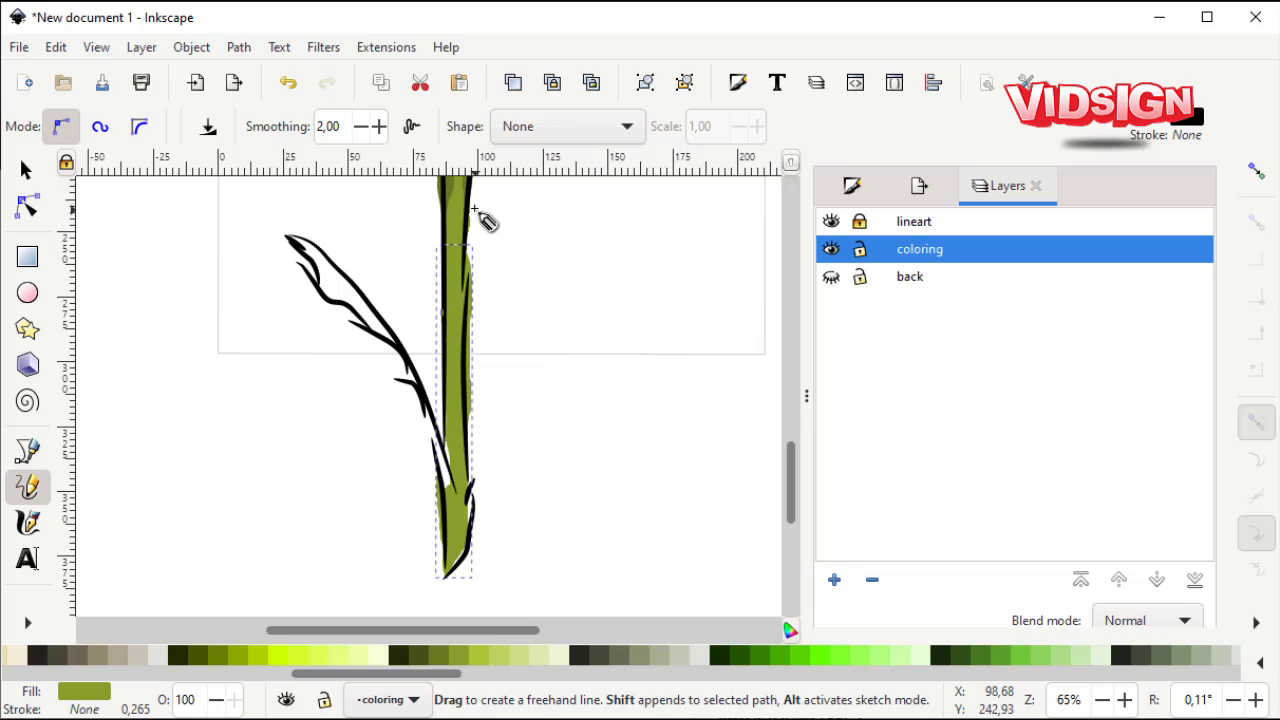
drag(474, 208, 454, 327)
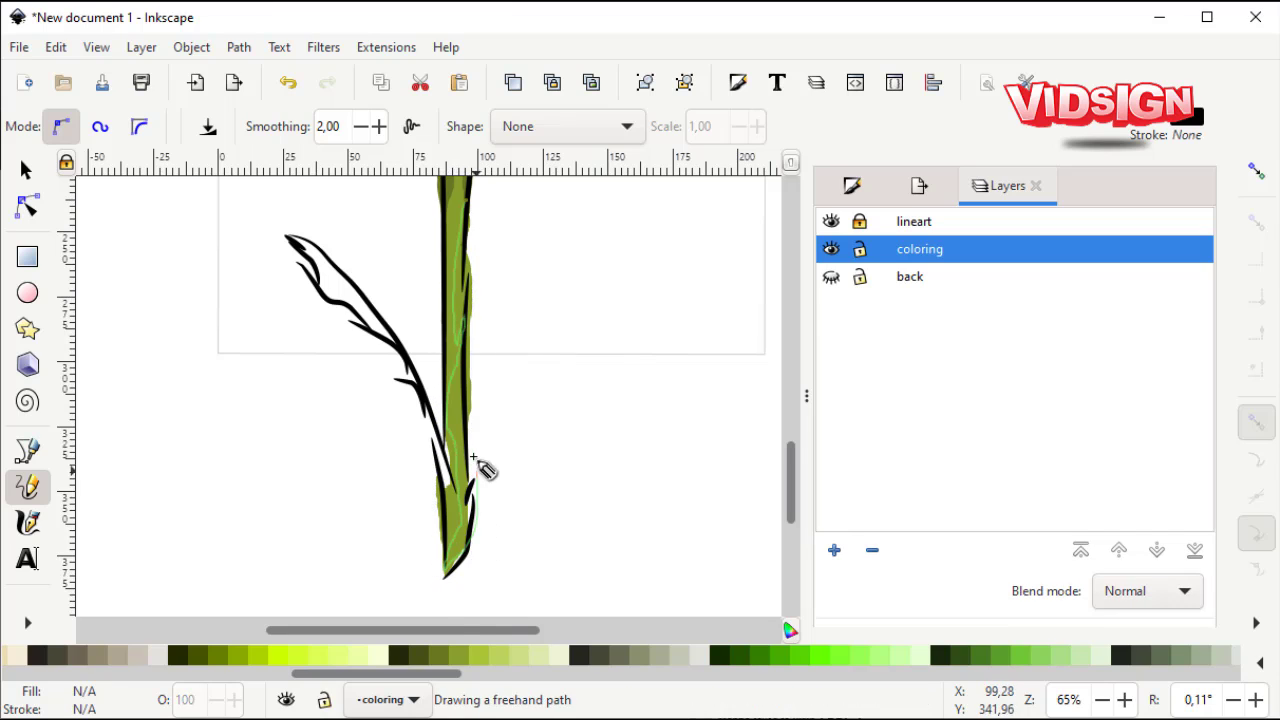
drag(463, 215, 466, 206)
click(440, 655)
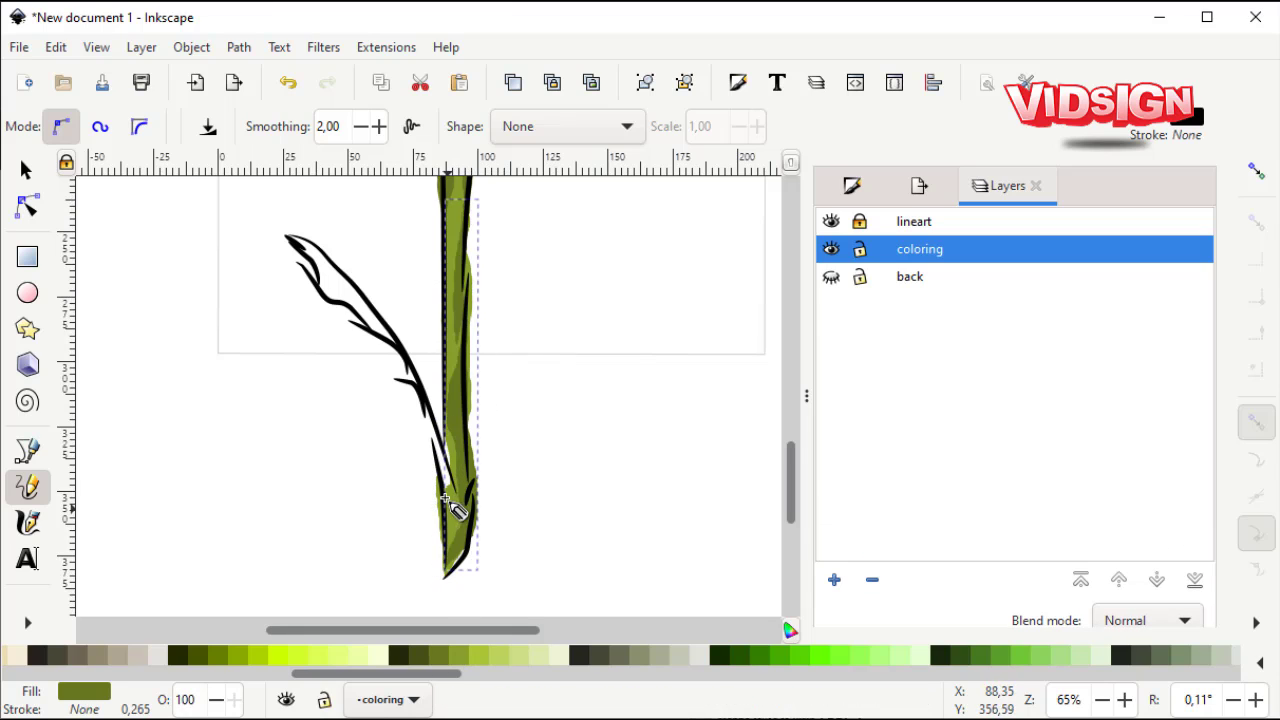
Trace a fill shape along the long left leaf and fill it olive green.
drag(438, 420, 368, 345)
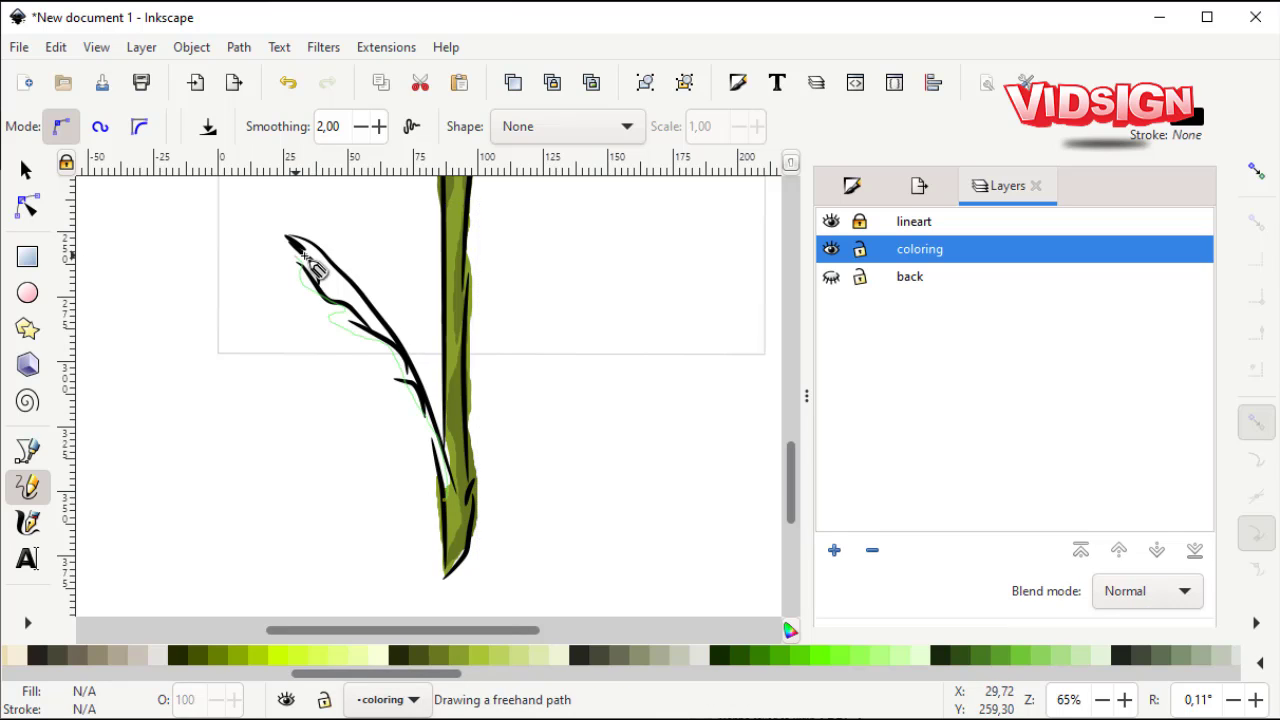
drag(461, 499, 450, 545)
click(26, 170)
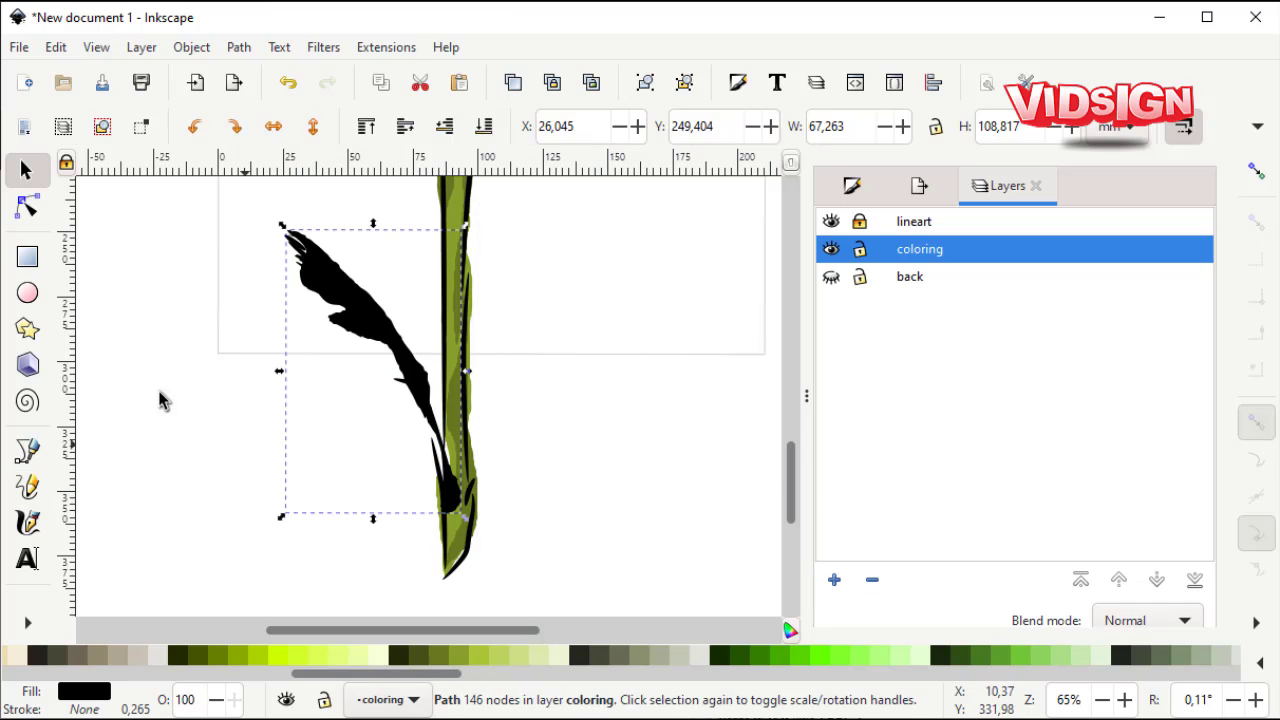
click(27, 205)
key(s)
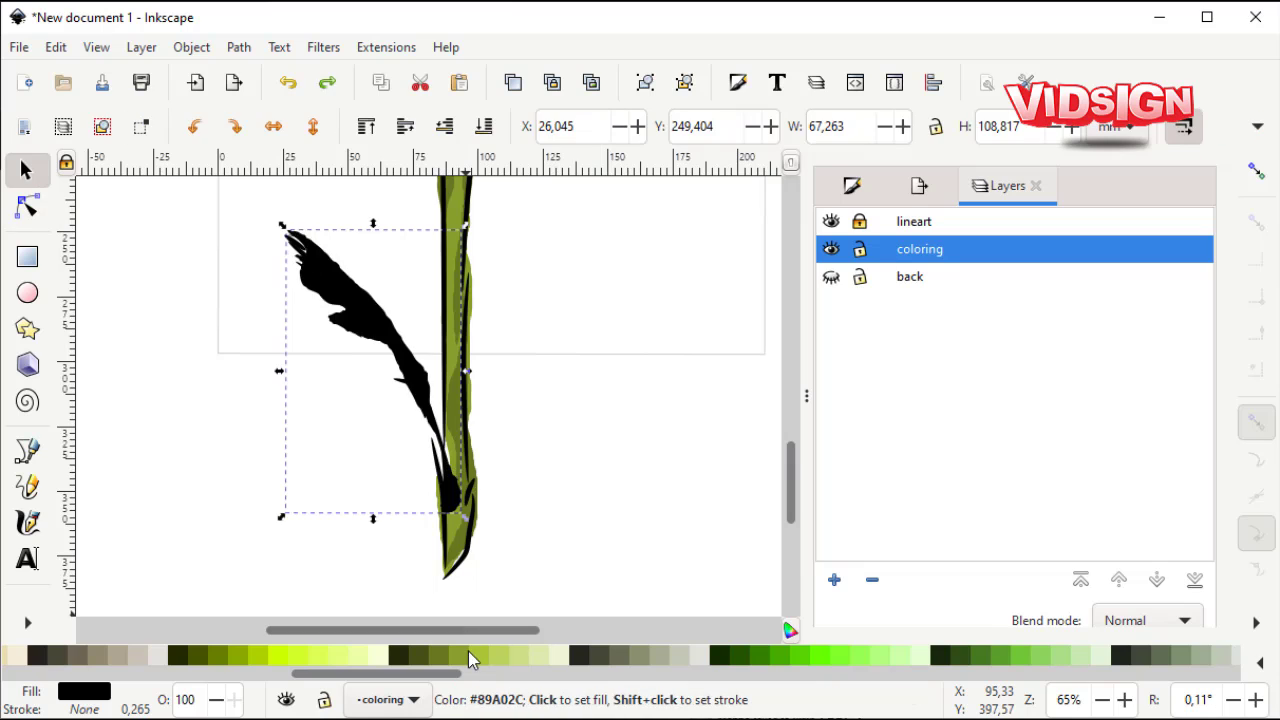
click(468, 651)
Add another olive fill shape along the leaf's edge.
key(p)
drag(441, 487, 373, 347)
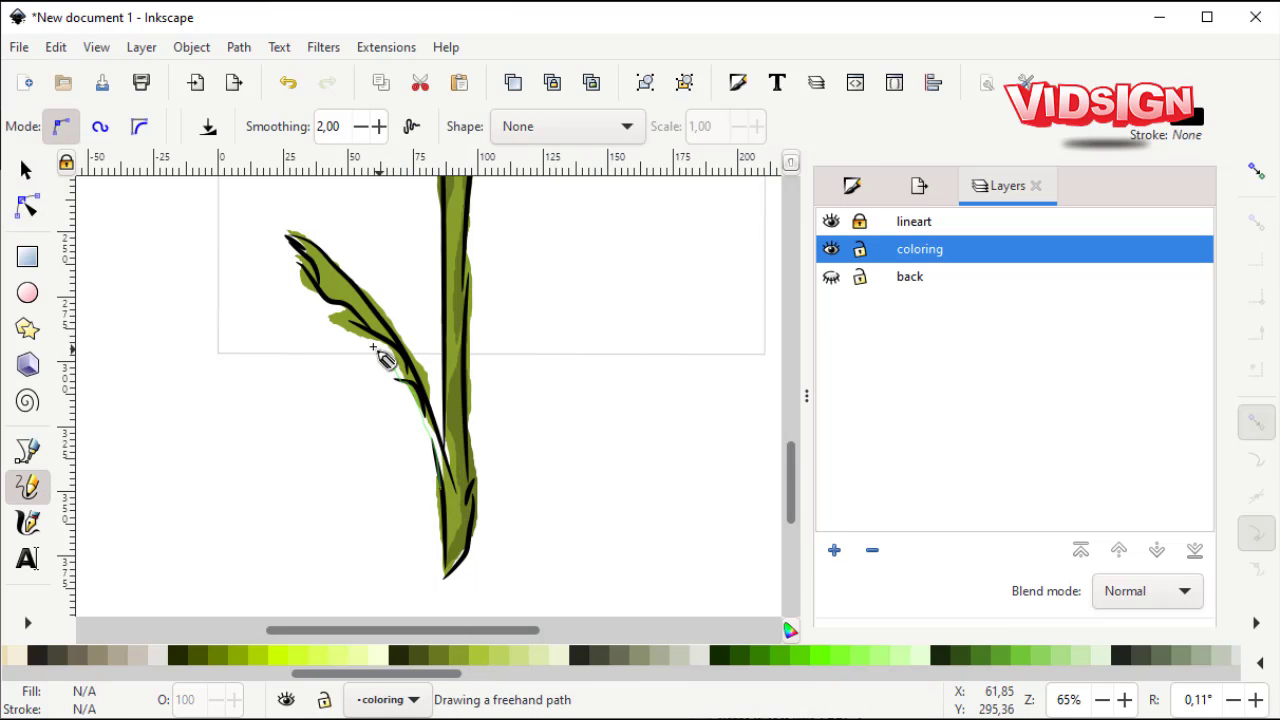
drag(452, 462, 450, 515)
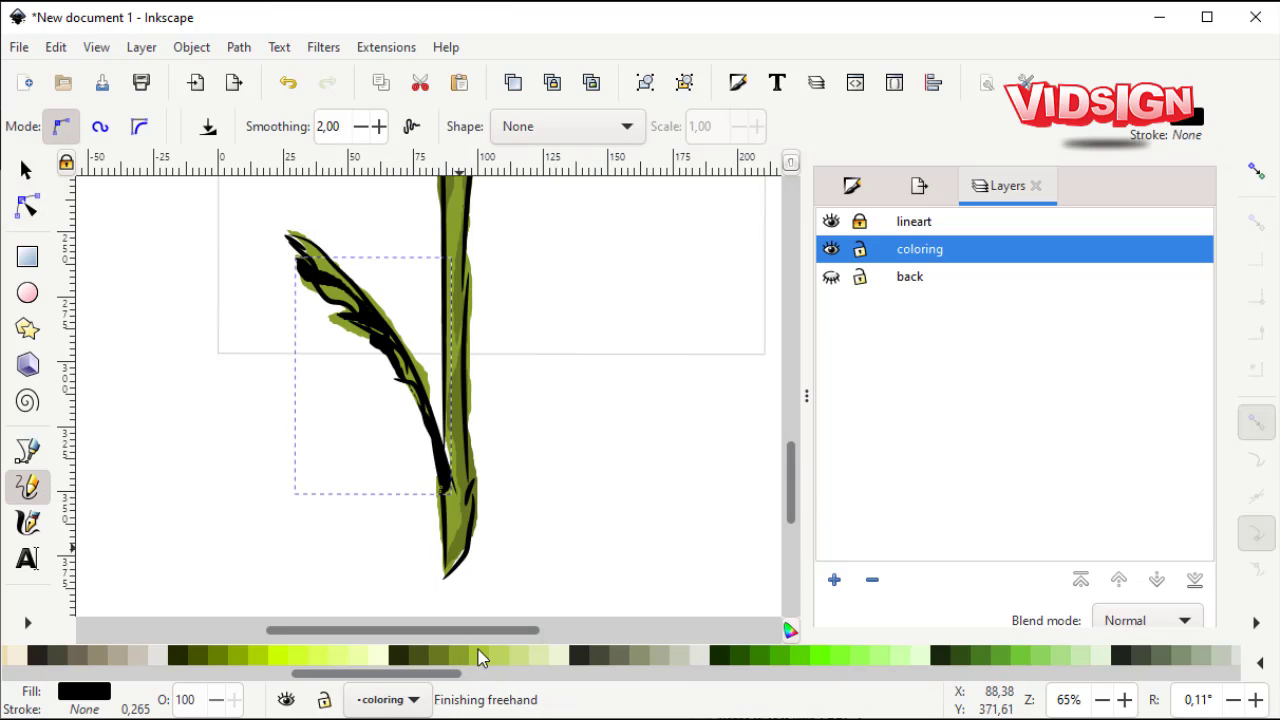
click(461, 657)
key(s)
ctrl+scroll(490, 383, down, 5)
Edit nodes along the top curves of the pale and darker petal fills, undoing a slip.
ctrl+scroll(490, 383, up, 2)
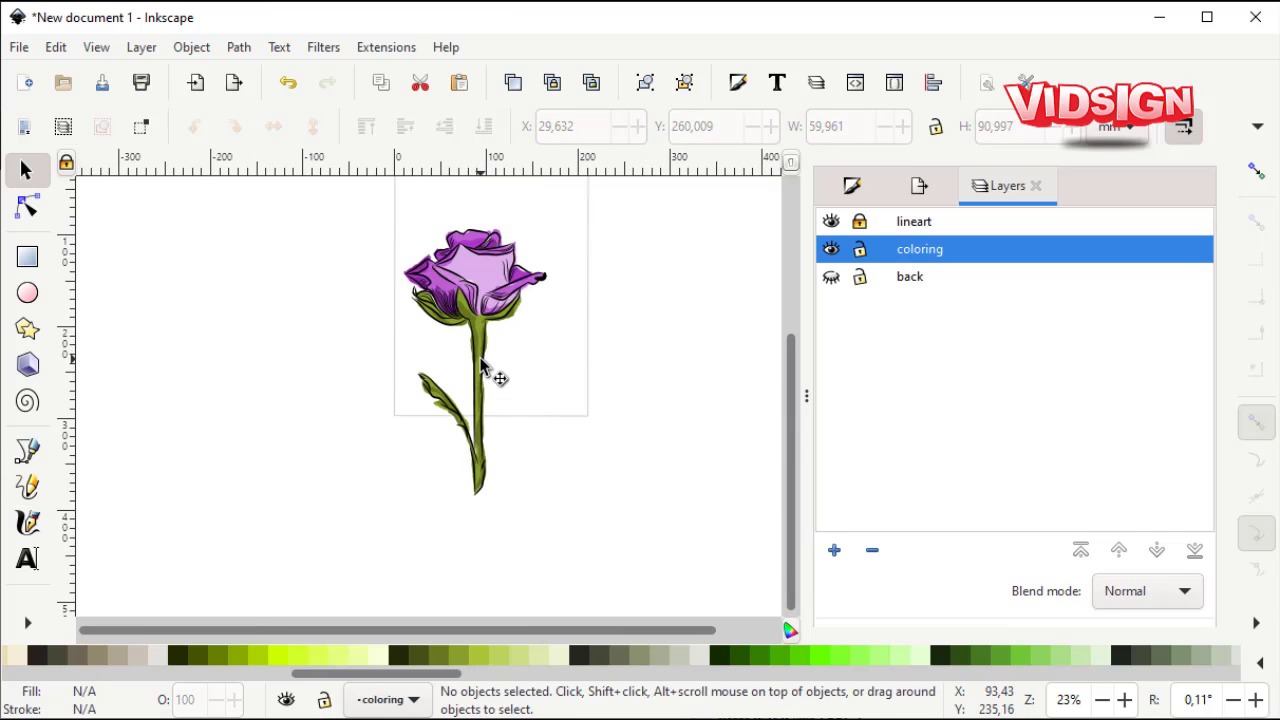
ctrl+scroll(545, 332, up, 3)
ctrl+scroll(545, 332, up, 2)
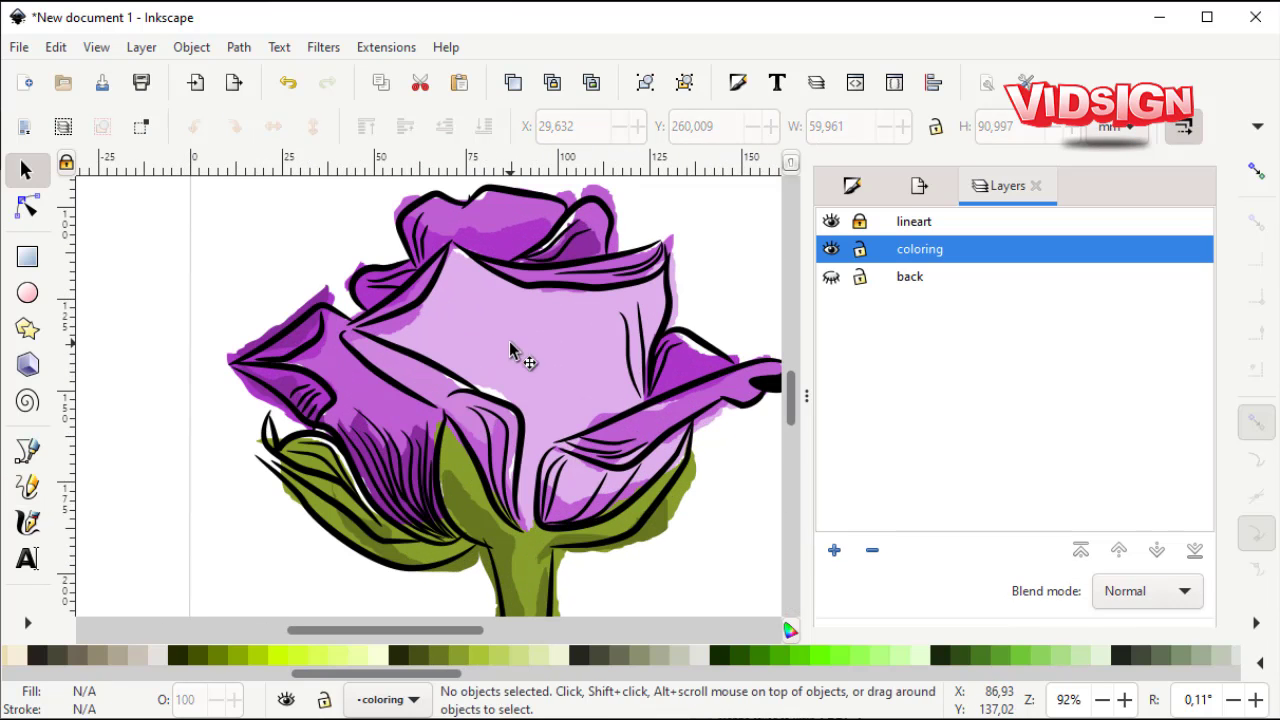
click(510, 362)
key(n)
mouse_move(425, 305)
mouse_down()
mouse_move(600, 395)
mouse_move(548, 372)
mouse_move(655, 515)
mouse_up()
key(ctrl+z)
click(641, 594)
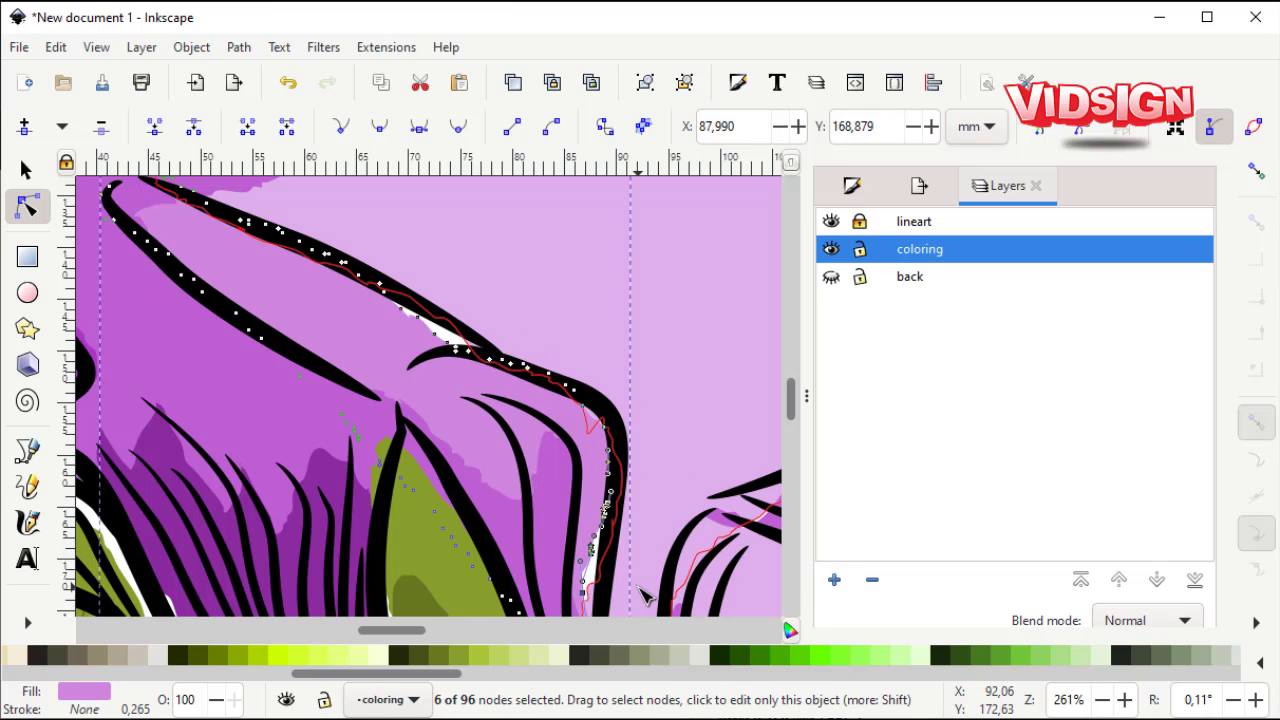
mouse_move(335, 245)
mouse_down()
mouse_move(488, 278)
mouse_move(562, 408)
mouse_up()
key(s)
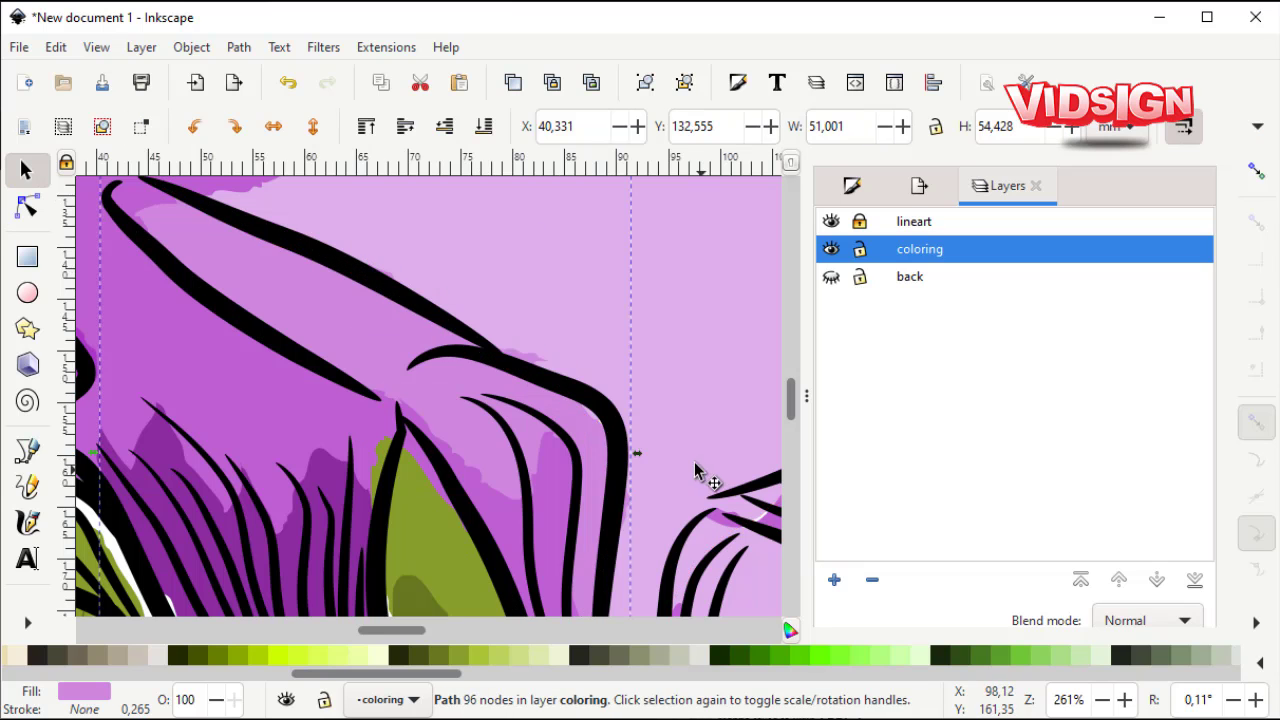
Adjust the top petal fill's nodes to follow its black outline.
ctrl+scroll(415, 296, down, 3)
key(n)
drag(442, 267, 439, 245)
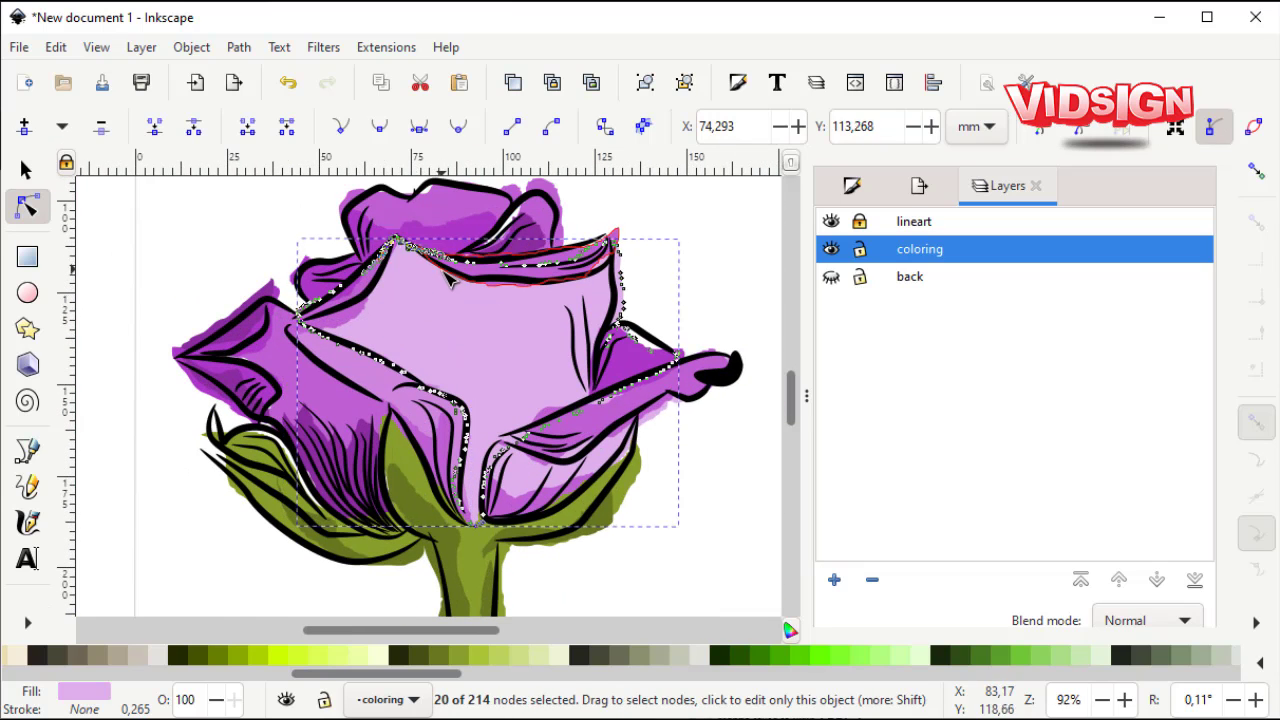
click(506, 211)
drag(455, 180, 515, 222)
key(Escape)
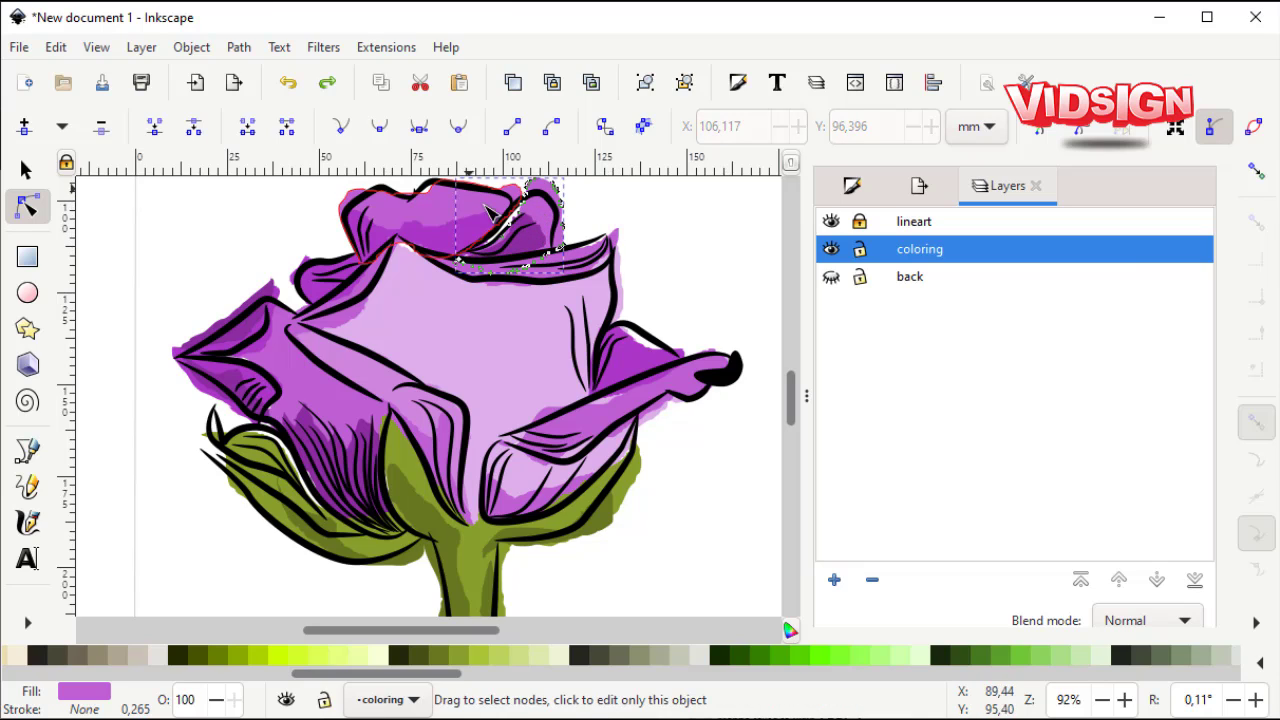
Reshape the edges of the small top, pale, and right petal fills via their nodes.
drag(490, 212, 566, 272)
click(594, 244)
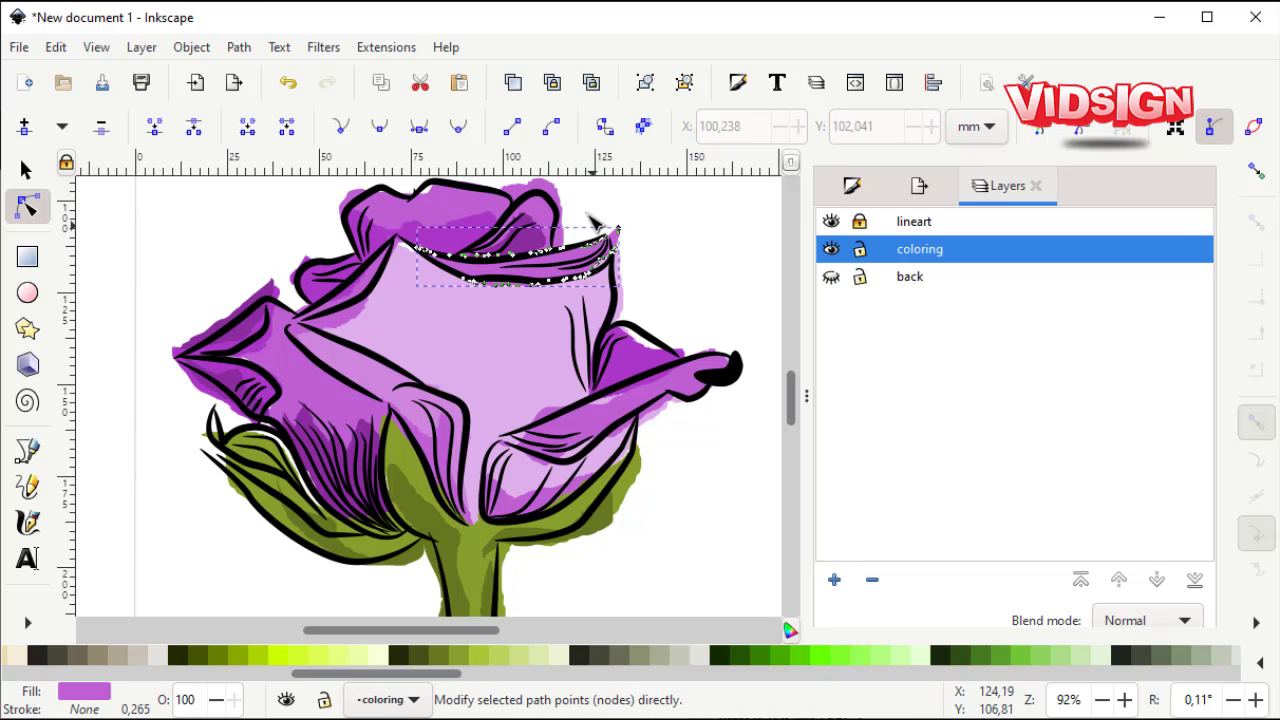
drag(594, 222, 620, 270)
key(space)
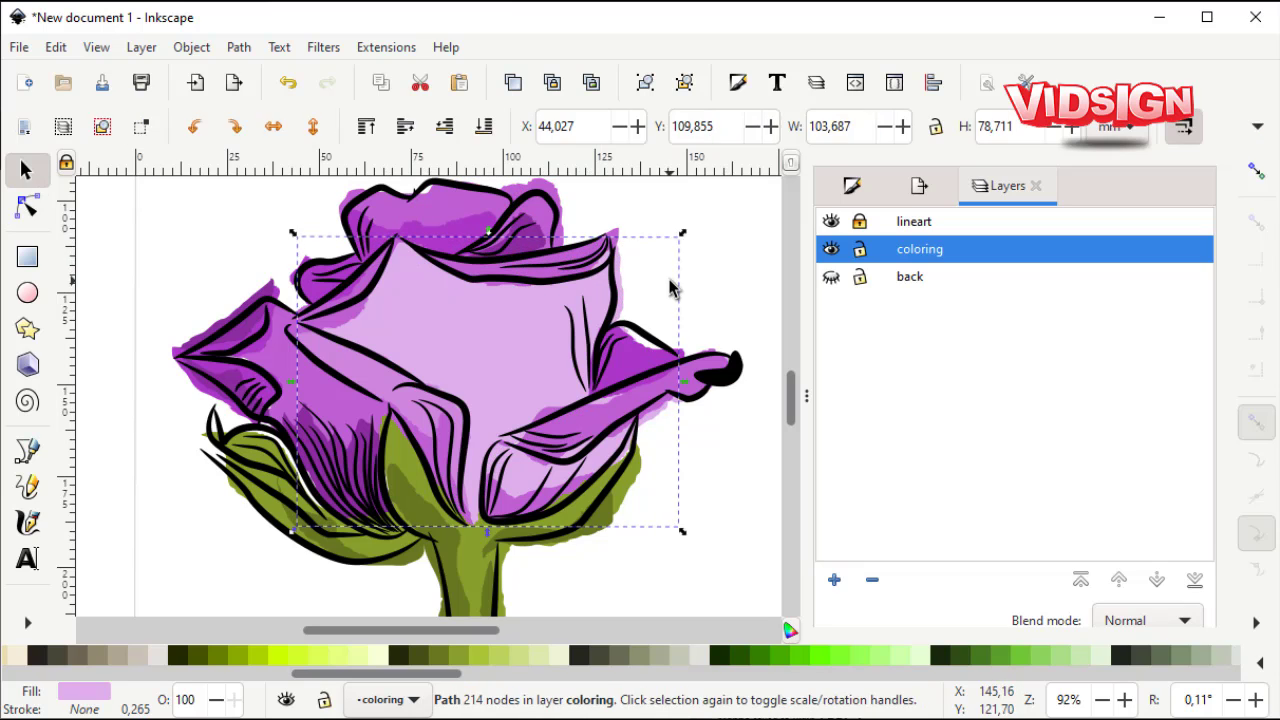
key(space)
click(670, 363)
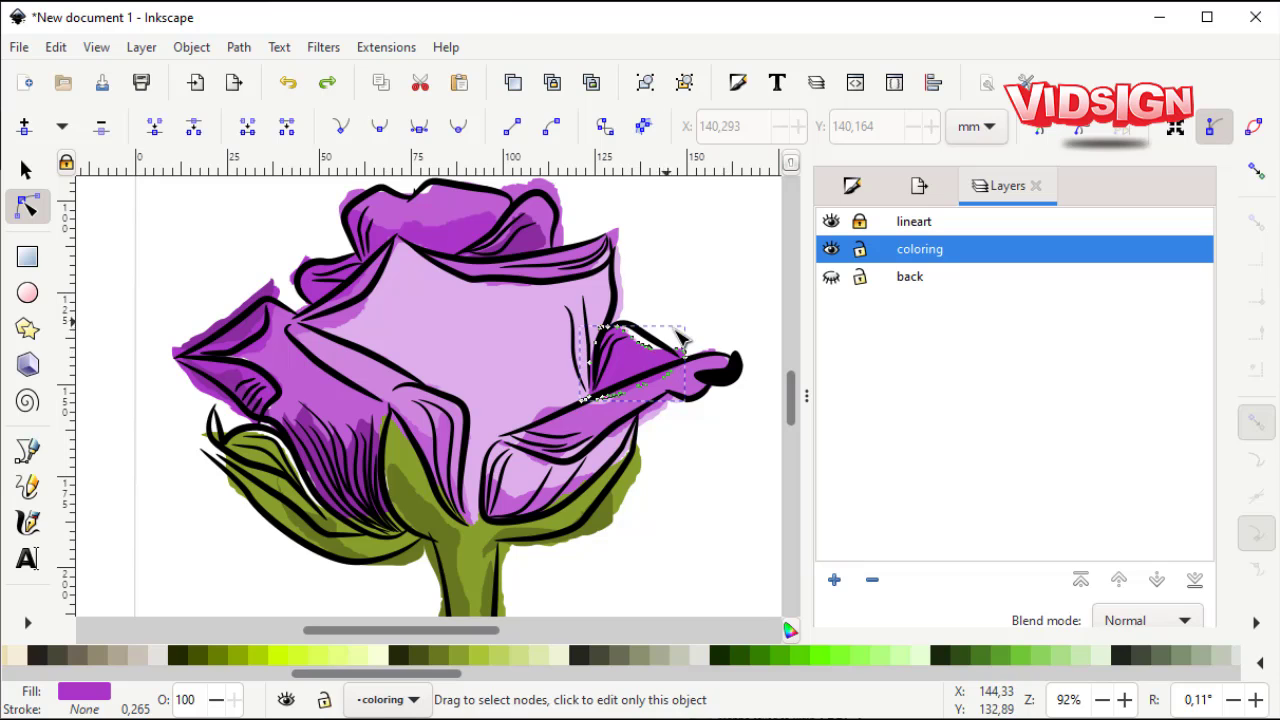
drag(595, 316, 667, 364)
scroll(600, 368, down, 1)
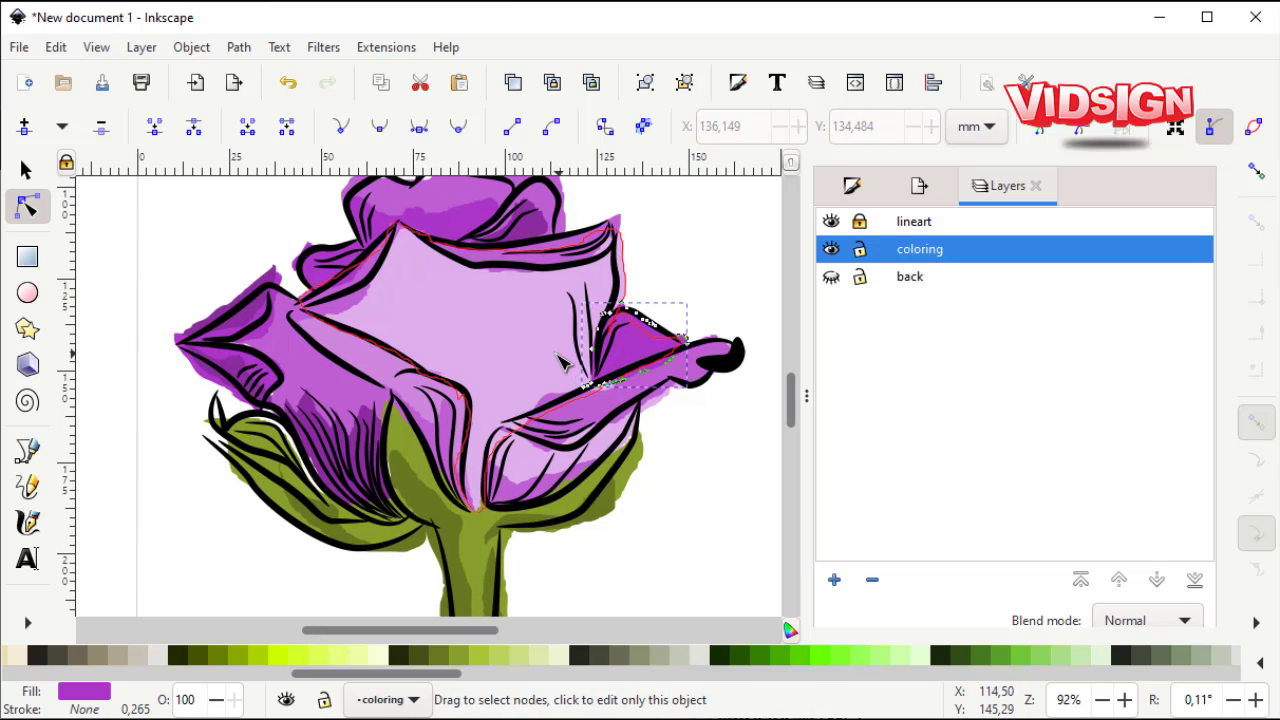
scroll(530, 376, down, 1)
click(27, 486)
Draw a shading streak on the central petal and fill it lilac.
ctrl+scroll(466, 388, down, 2)
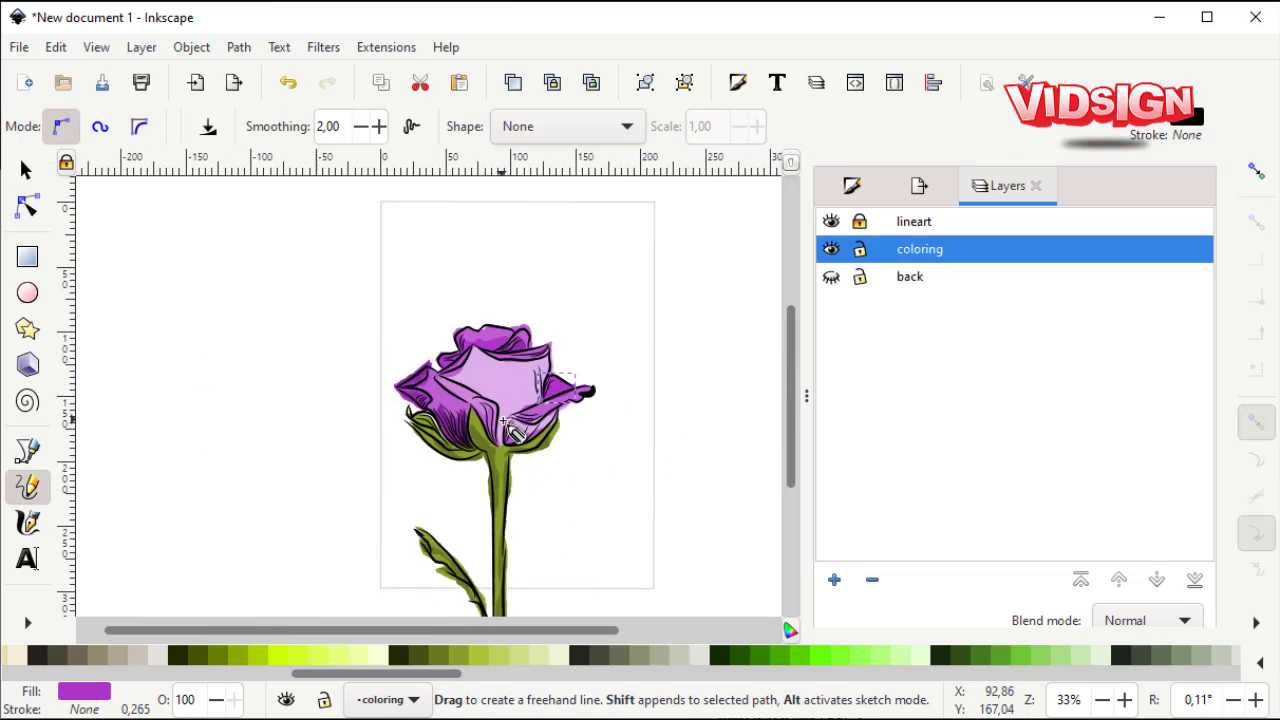
ctrl+scroll(500, 390, up, 3)
scroll(505, 390, down, 1)
key(Escape)
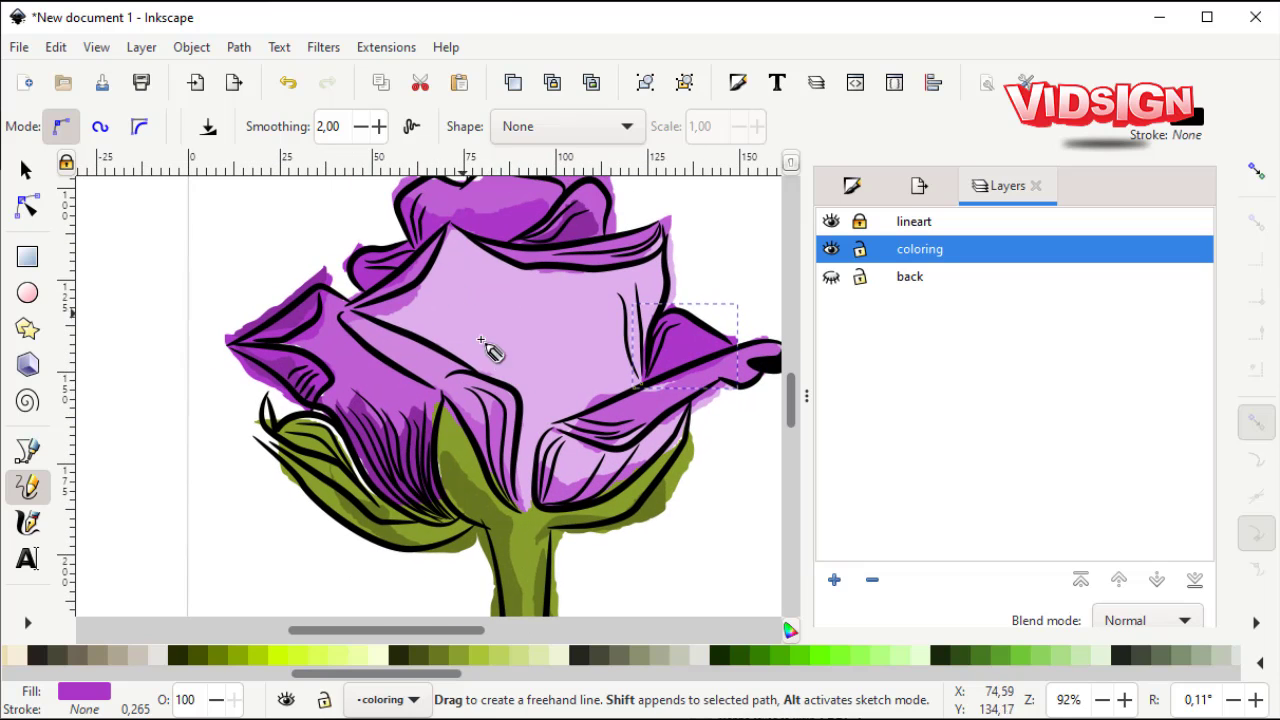
drag(508, 340, 540, 372)
drag(380, 673, 1045, 697)
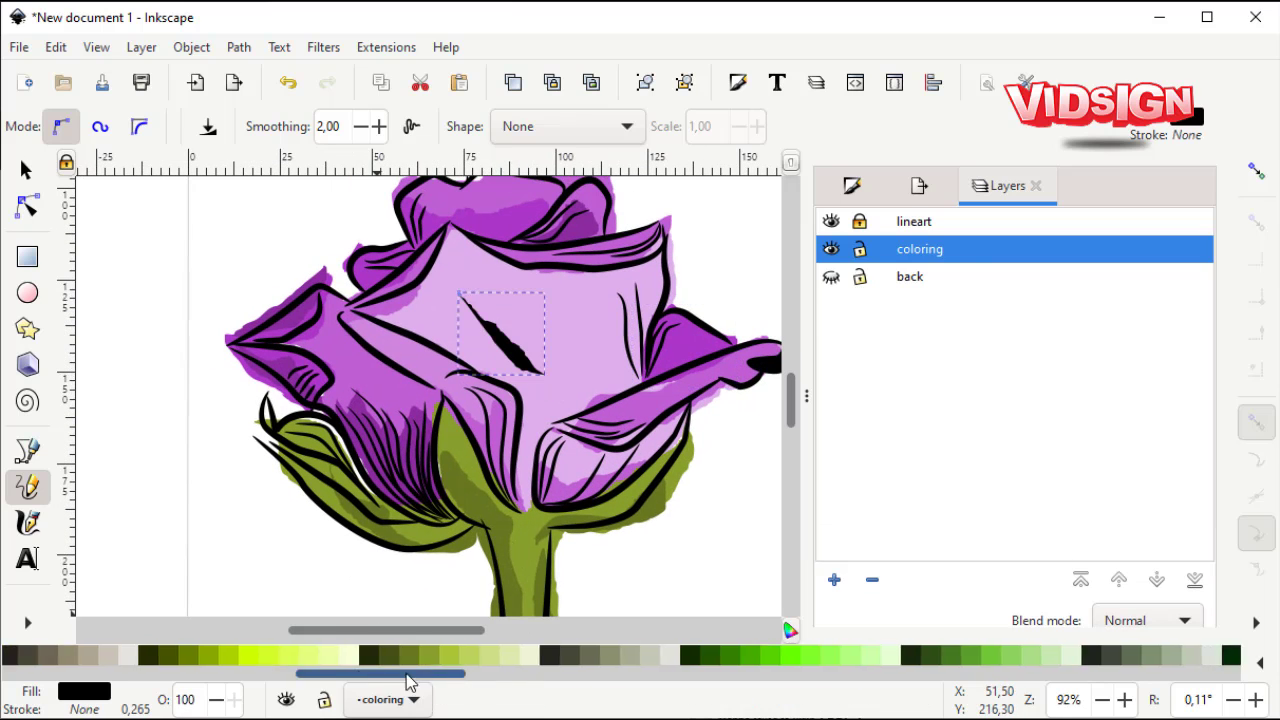
click(800, 655)
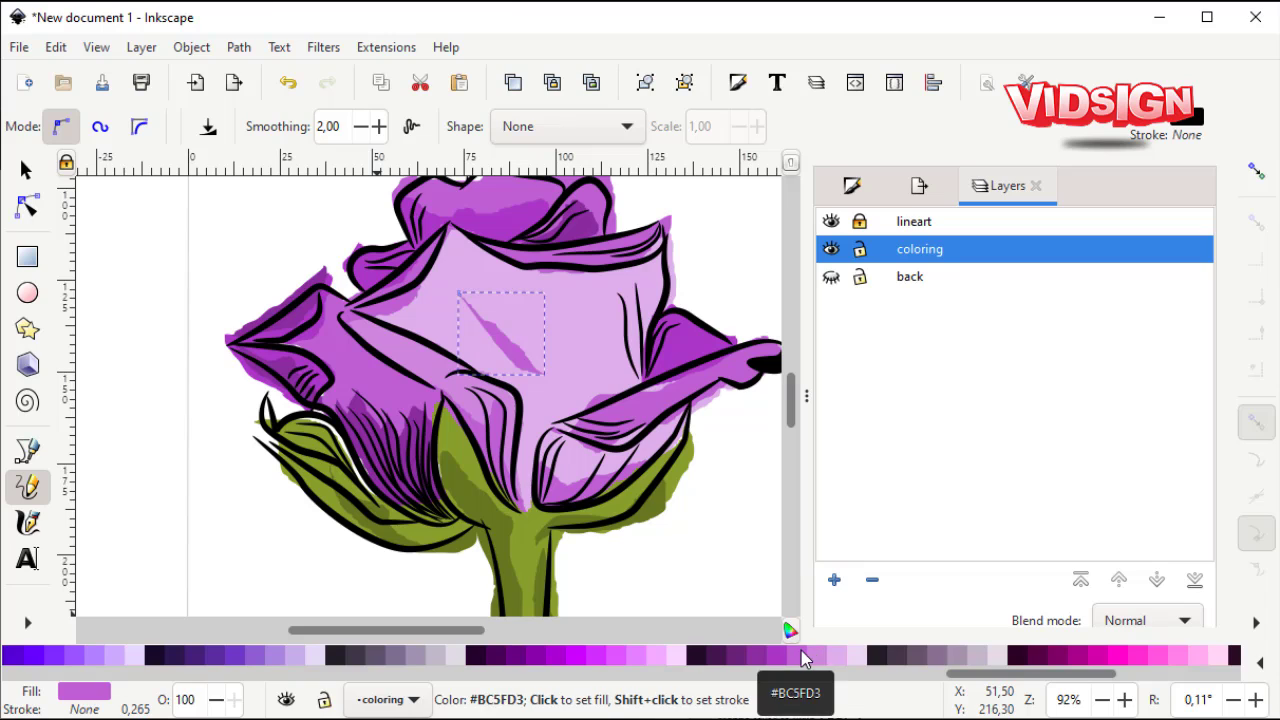
click(800, 655)
Add pale lilac streaks on the right petal, central petal, and near the top petal.
drag(634, 372, 624, 327)
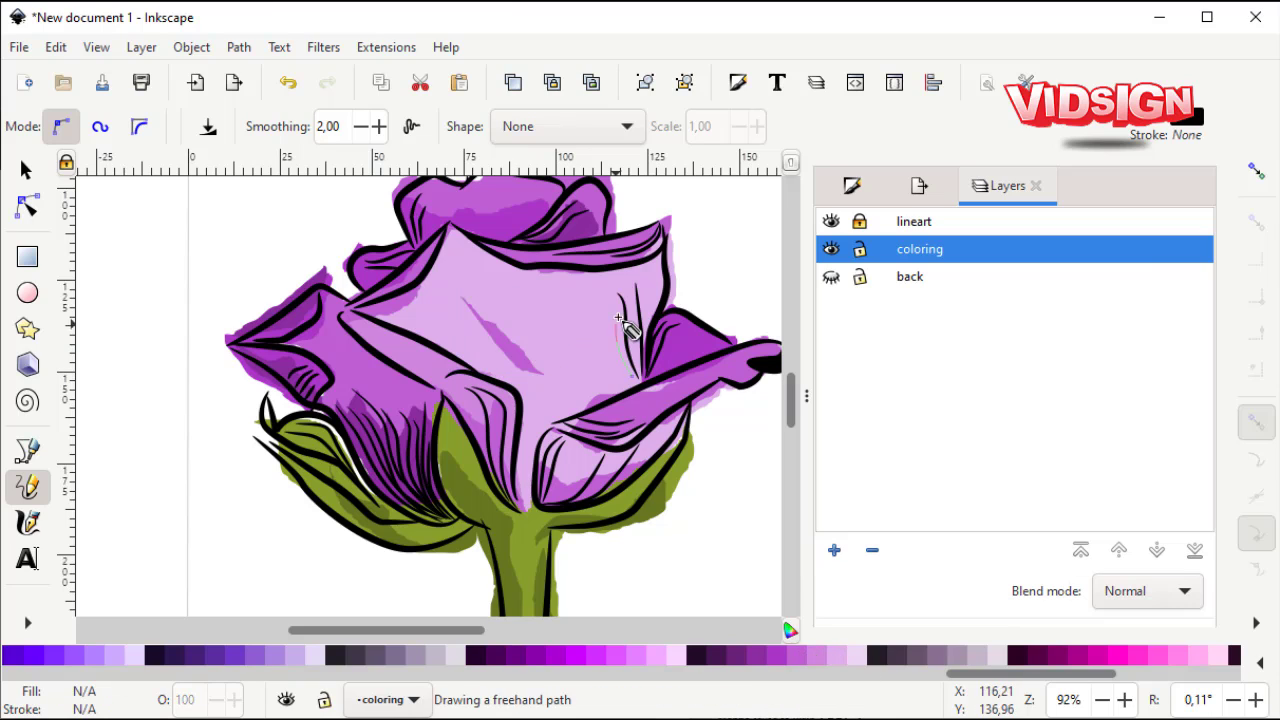
drag(638, 376, 638, 378)
click(640, 655)
click(820, 655)
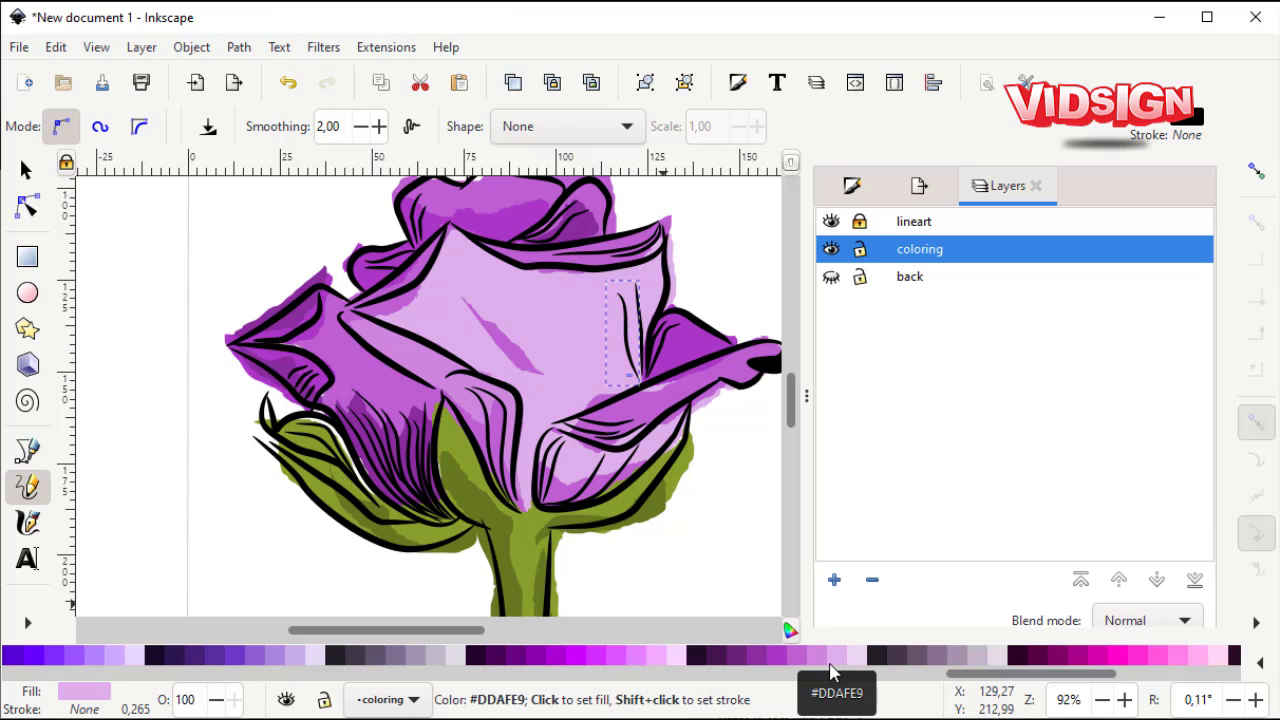
drag(958, 673, 1002, 673)
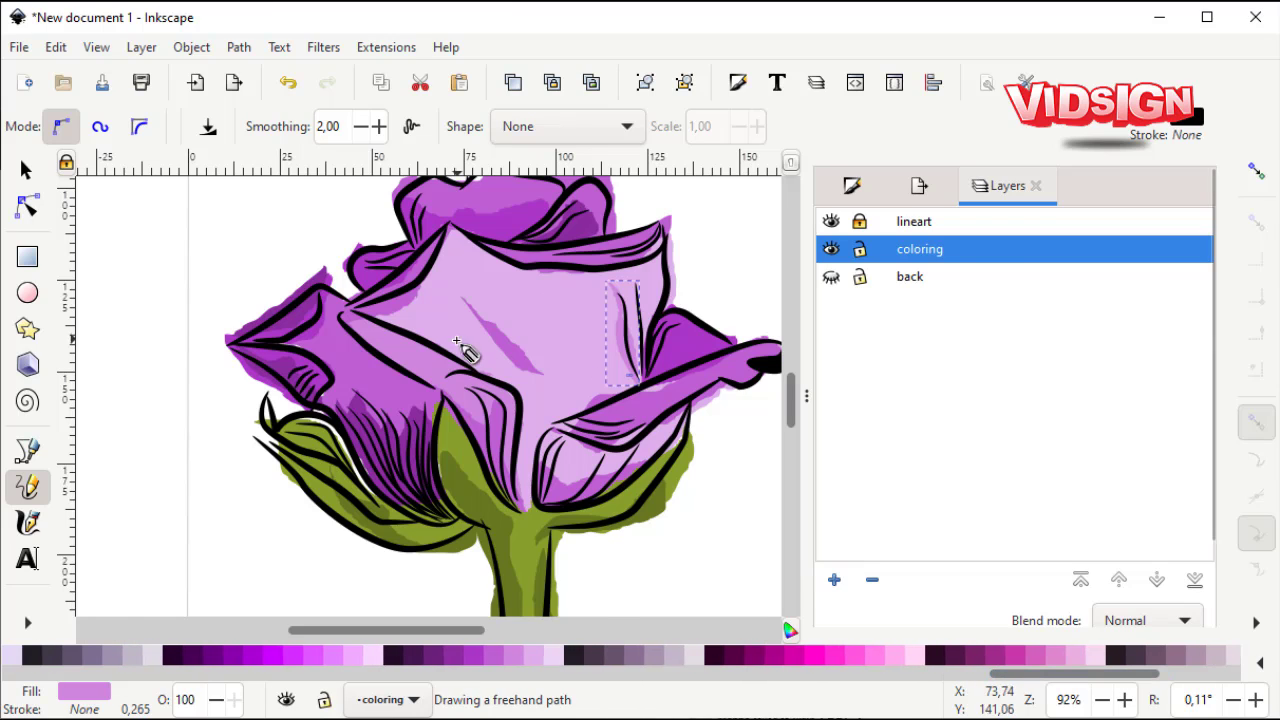
drag(462, 357, 490, 368)
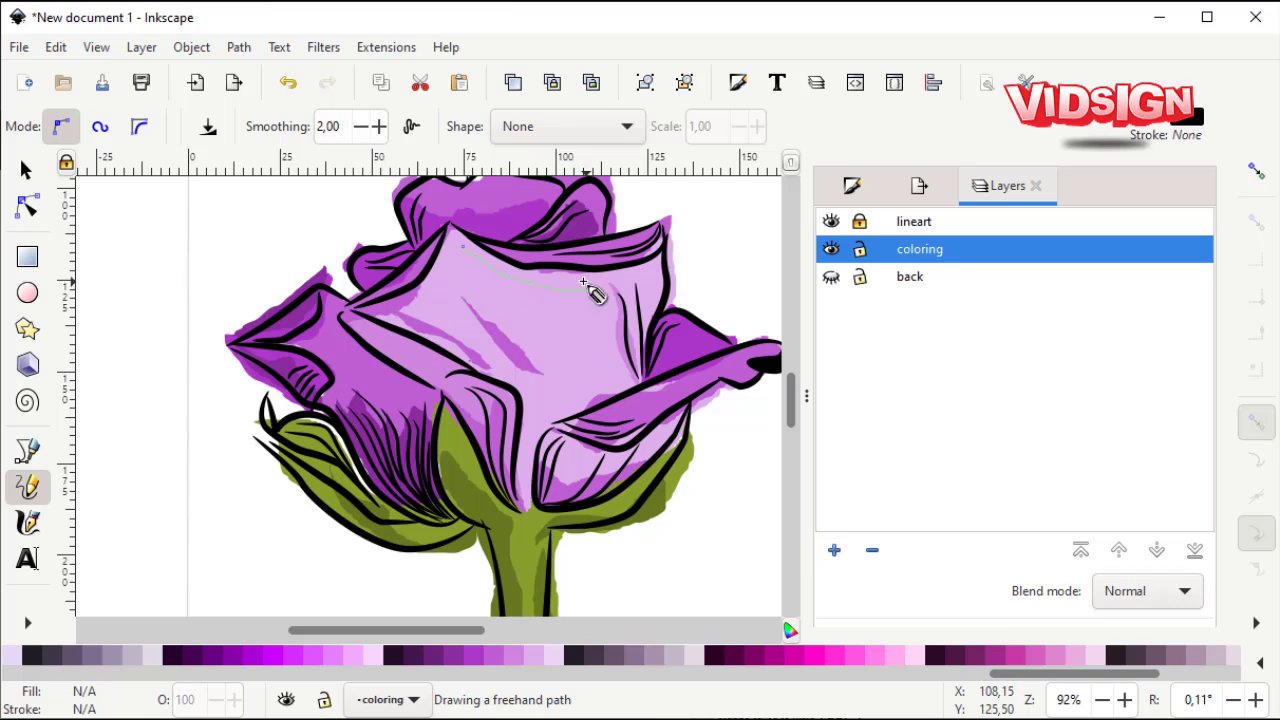
drag(466, 258, 462, 262)
click(490, 656)
Deselect the new streak and inspect a petal shape on the rose.
key(s)
key(Escape)
ctrl+scroll(698, 538, down, 3)
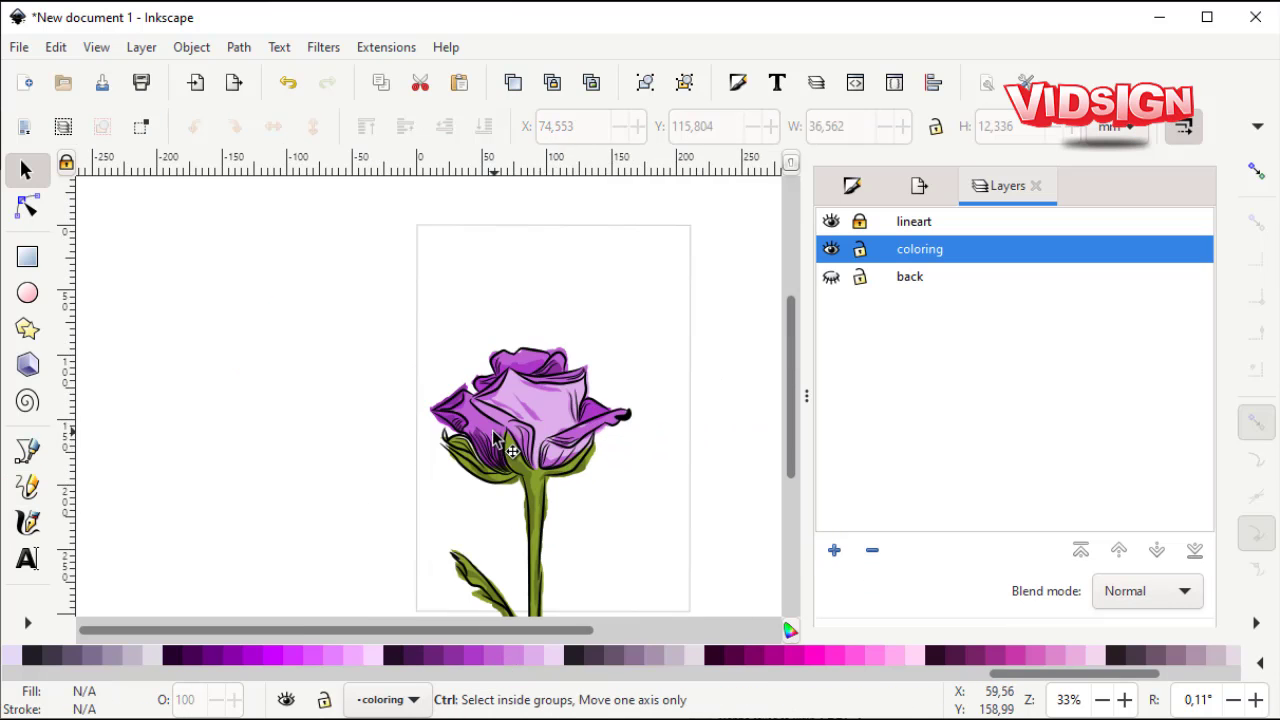
ctrl+scroll(512, 464, down, 1)
ctrl+scroll(523, 420, up, 2)
ctrl+scroll(565, 377, up, 1)
click(566, 380)
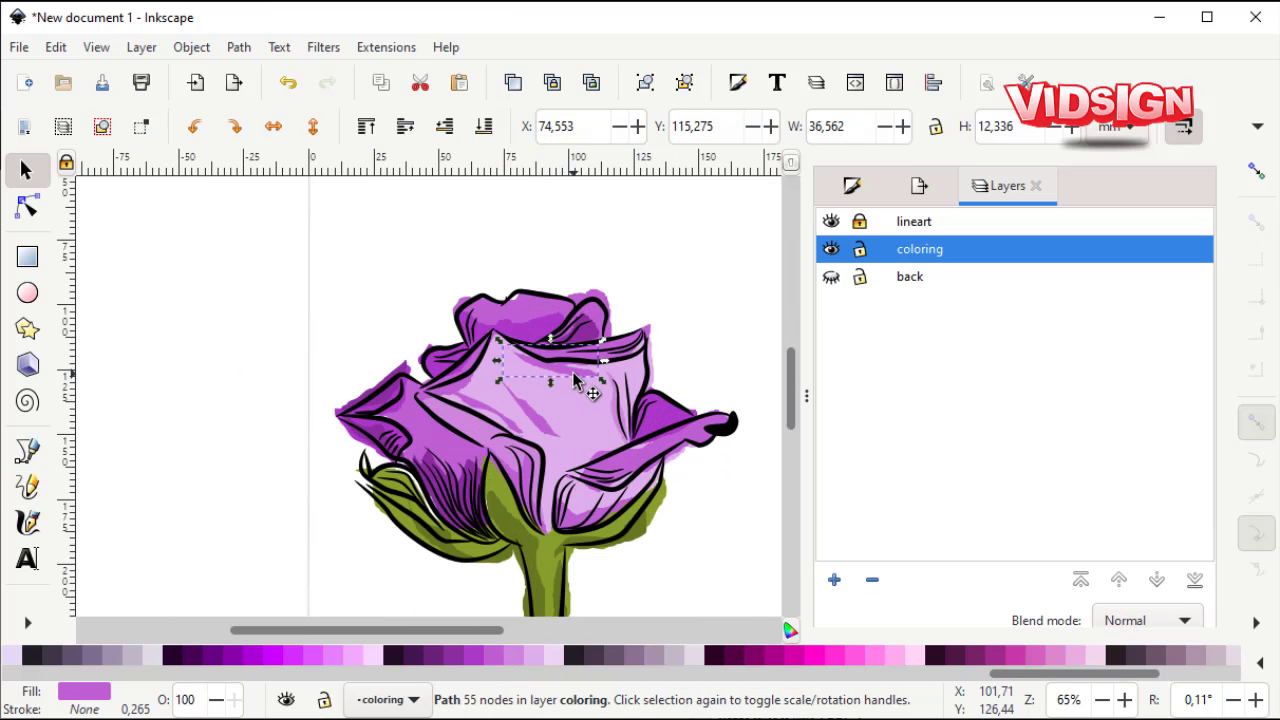
key(Escape)
Hide the 'coloring' layer and show the 'back' reference photo layer.
ctrl+scroll(560, 420, down, 1)
ctrl+scroll(523, 487, down, 1)
ctrl+scroll(524, 460, up, 1)
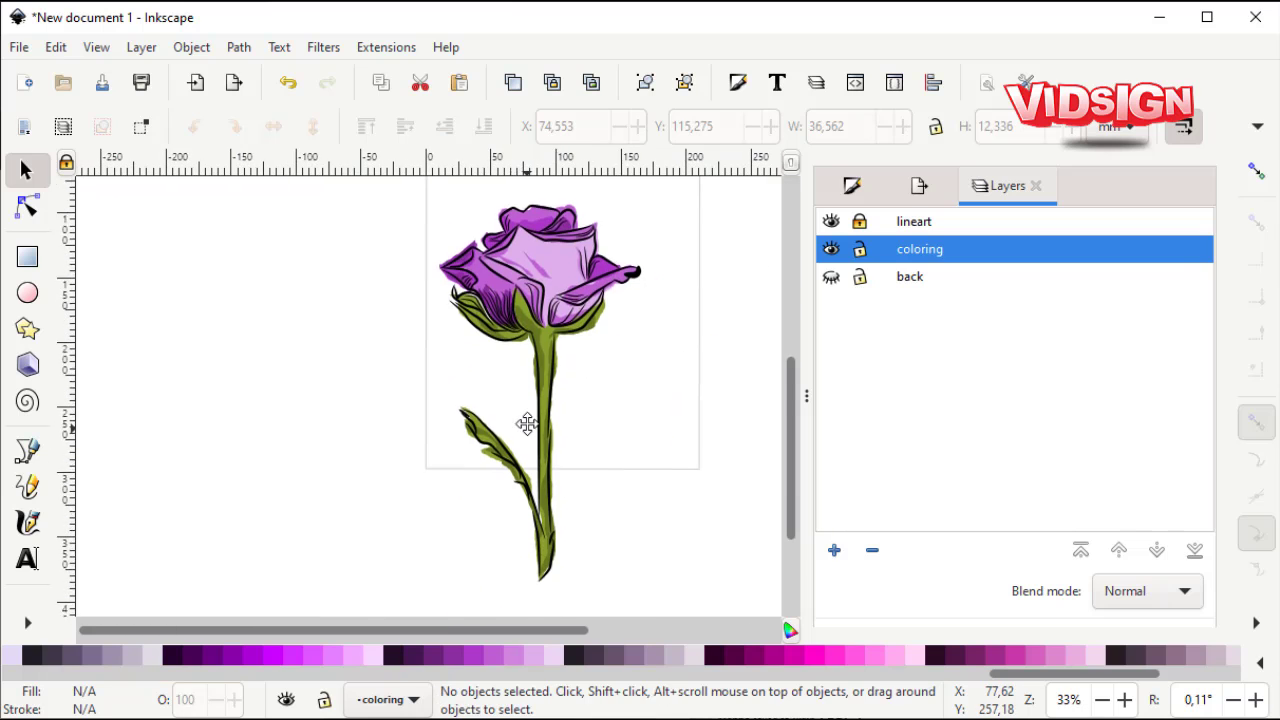
ctrl+scroll(531, 290, up, 1)
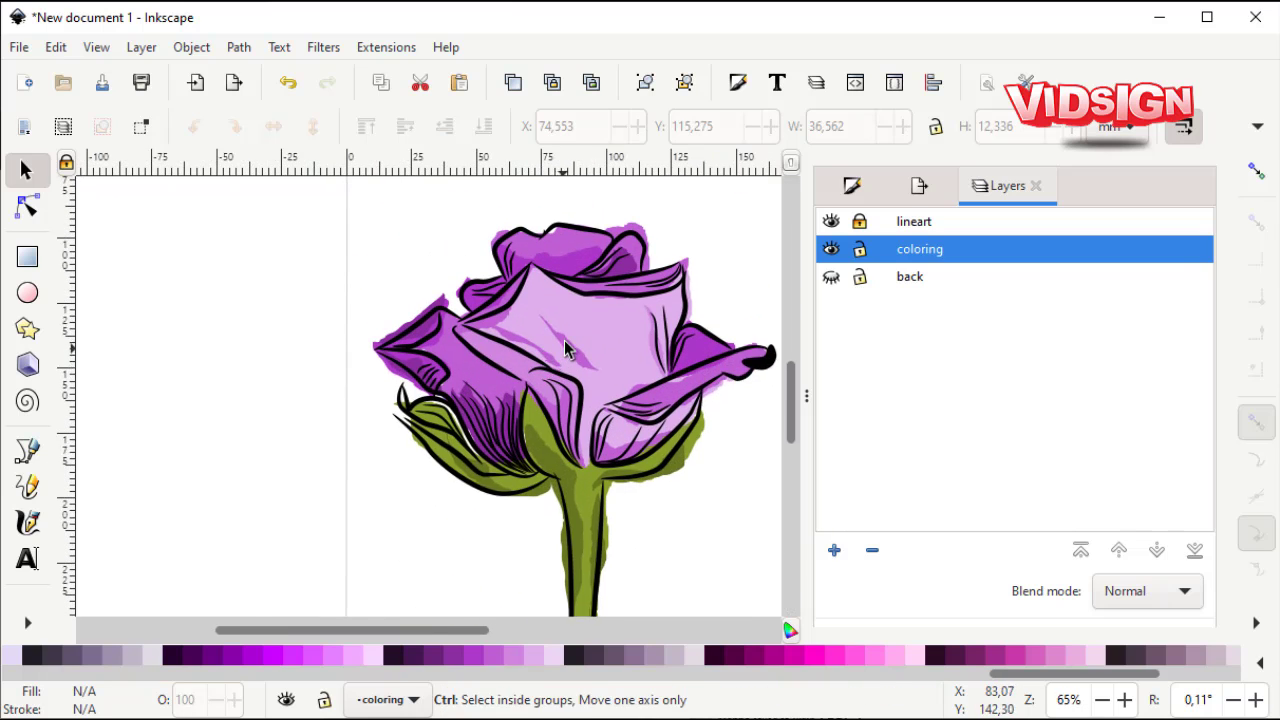
ctrl+scroll(560, 330, up, 1)
click(576, 352)
click(833, 252)
click(833, 277)
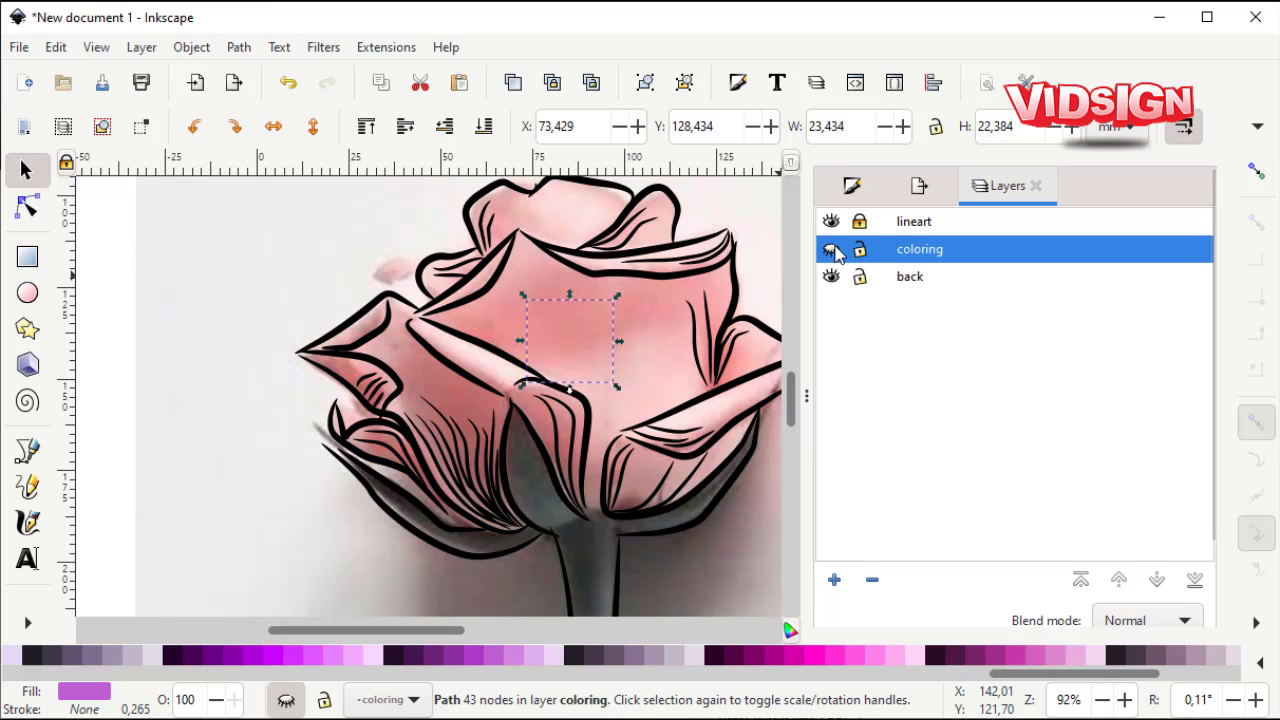
Make the coloring layer visible again and delete the purple streak on the central petal.
click(833, 223)
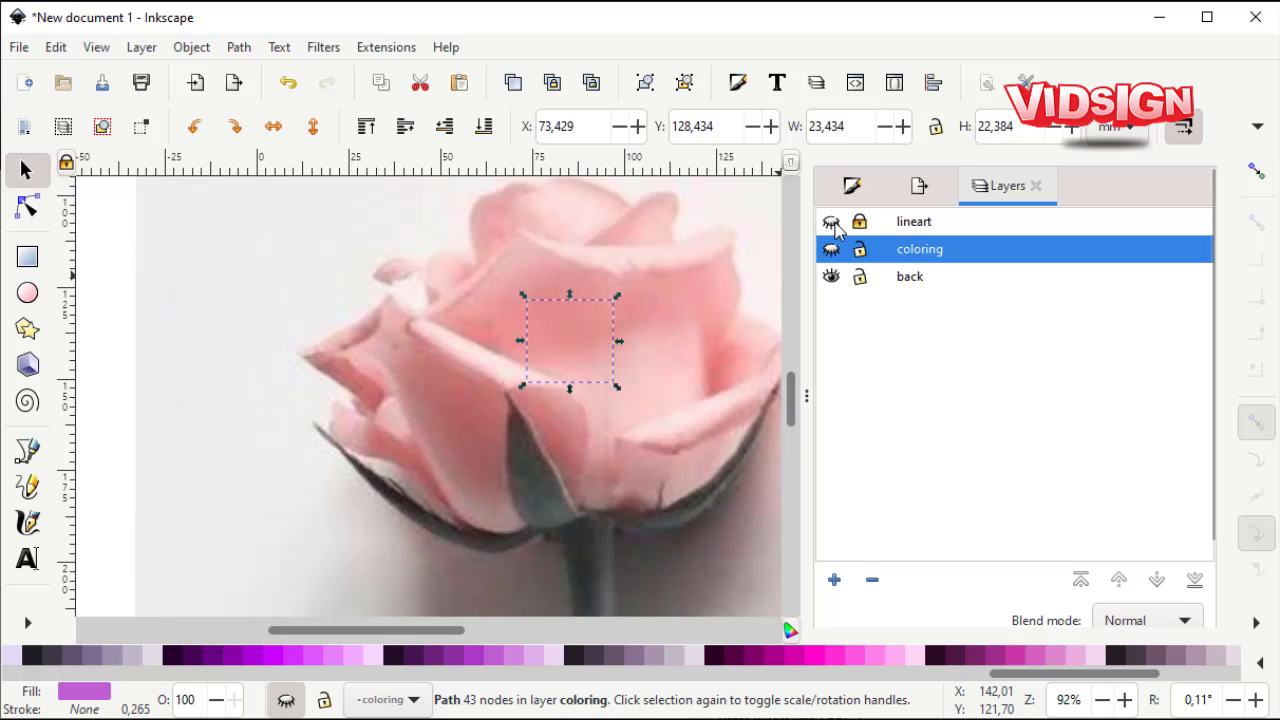
click(833, 223)
click(833, 250)
click(535, 360)
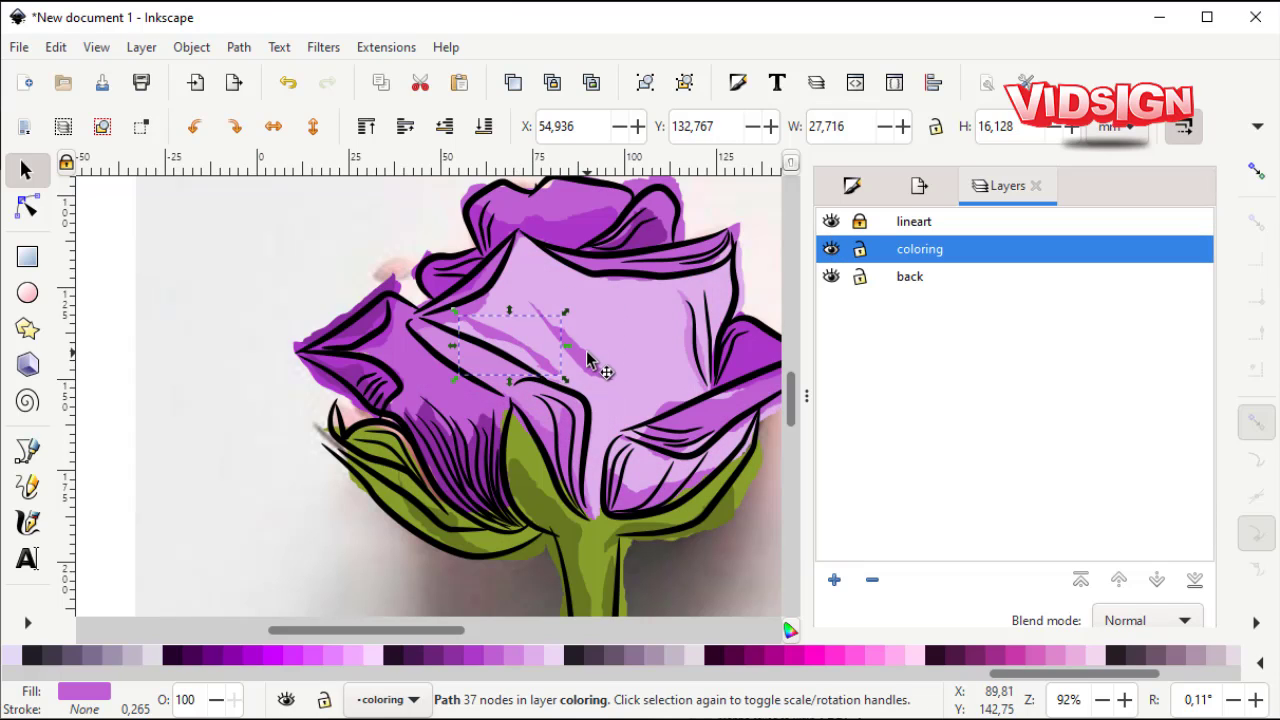
key(Delete)
Draw a light purple shape over the upper central petal and refine its top-edge nodes.
click(28, 487)
drag(450, 328, 628, 317)
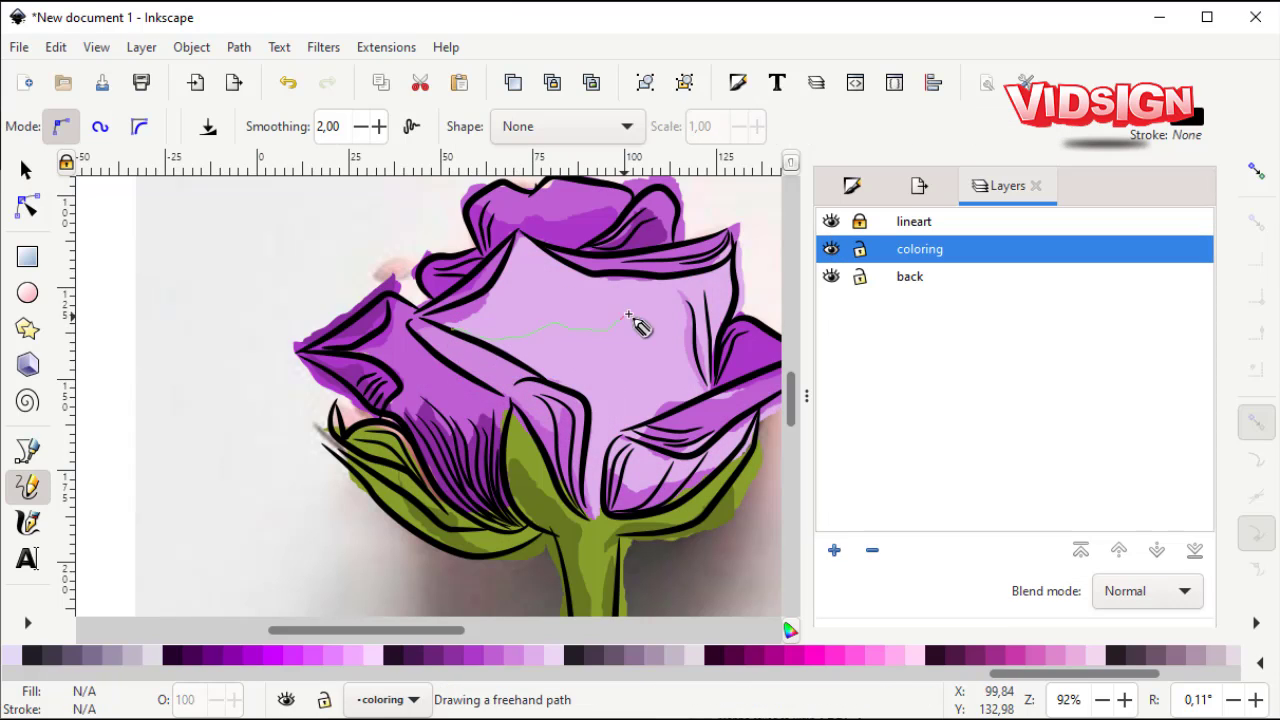
drag(483, 298, 452, 326)
click(512, 655)
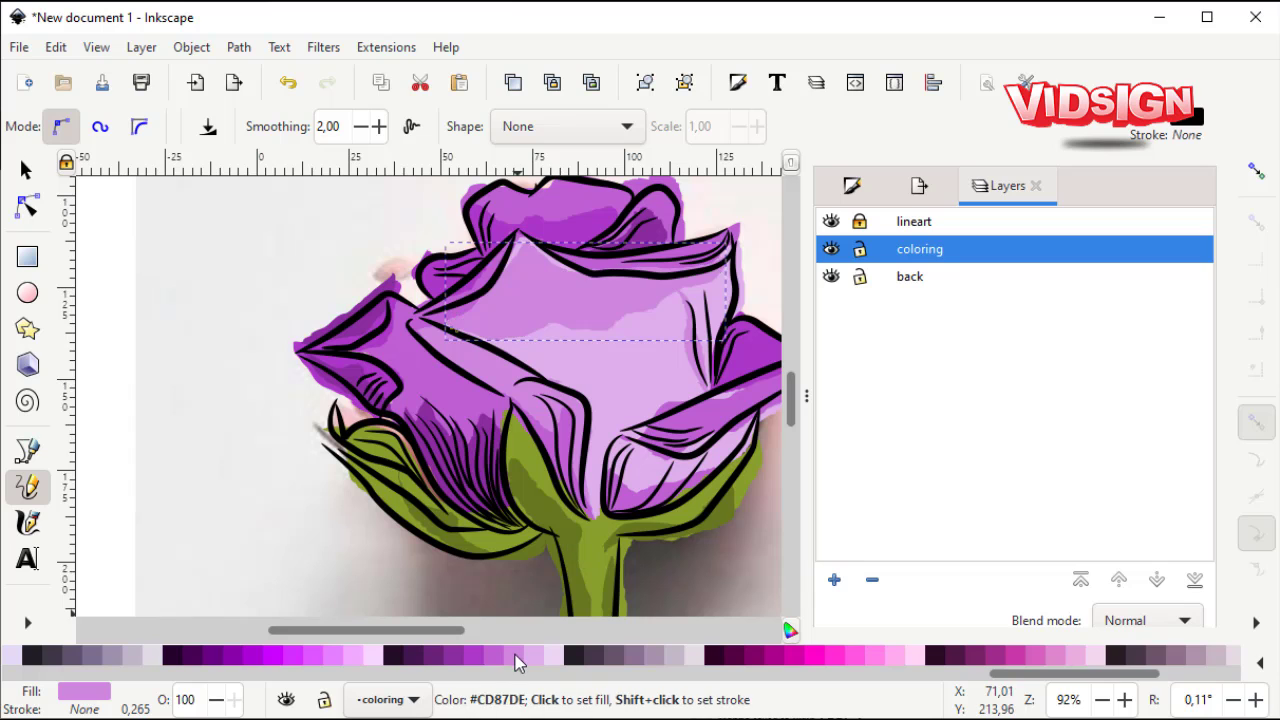
key(s)
key(n)
drag(496, 216, 606, 276)
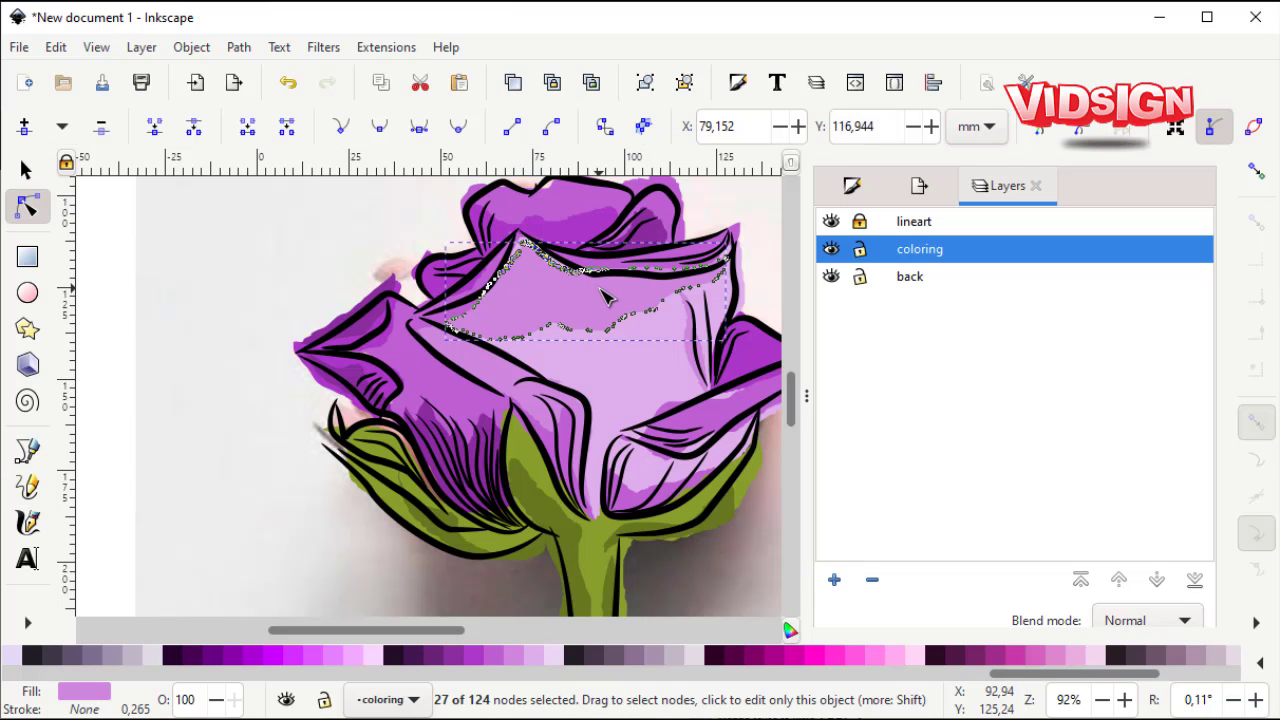
key(s)
click(666, 323)
On the coloring layer, draw a pencil shading shape in the lower petal fold and fill it deeper purple #AB37C8.
ctrl+scroll(600, 330, down, 3)
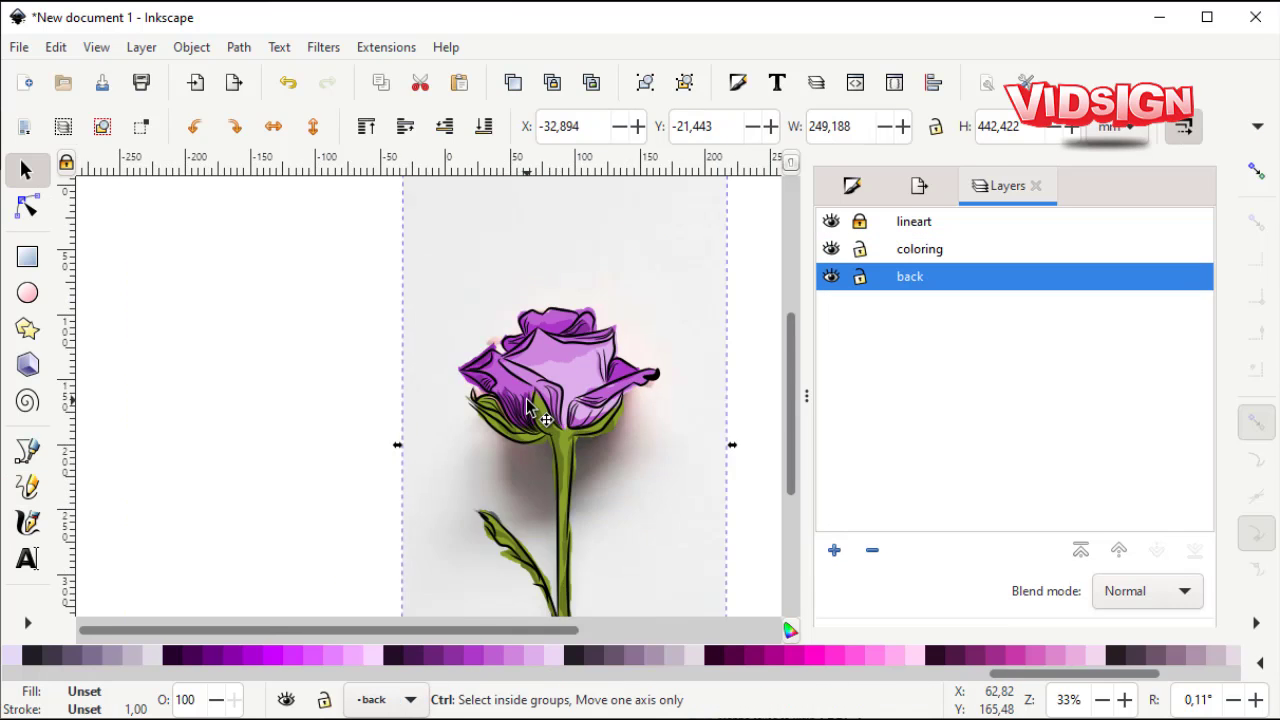
ctrl+scroll(590, 337, up, 2)
ctrl+scroll(576, 395, up, 2)
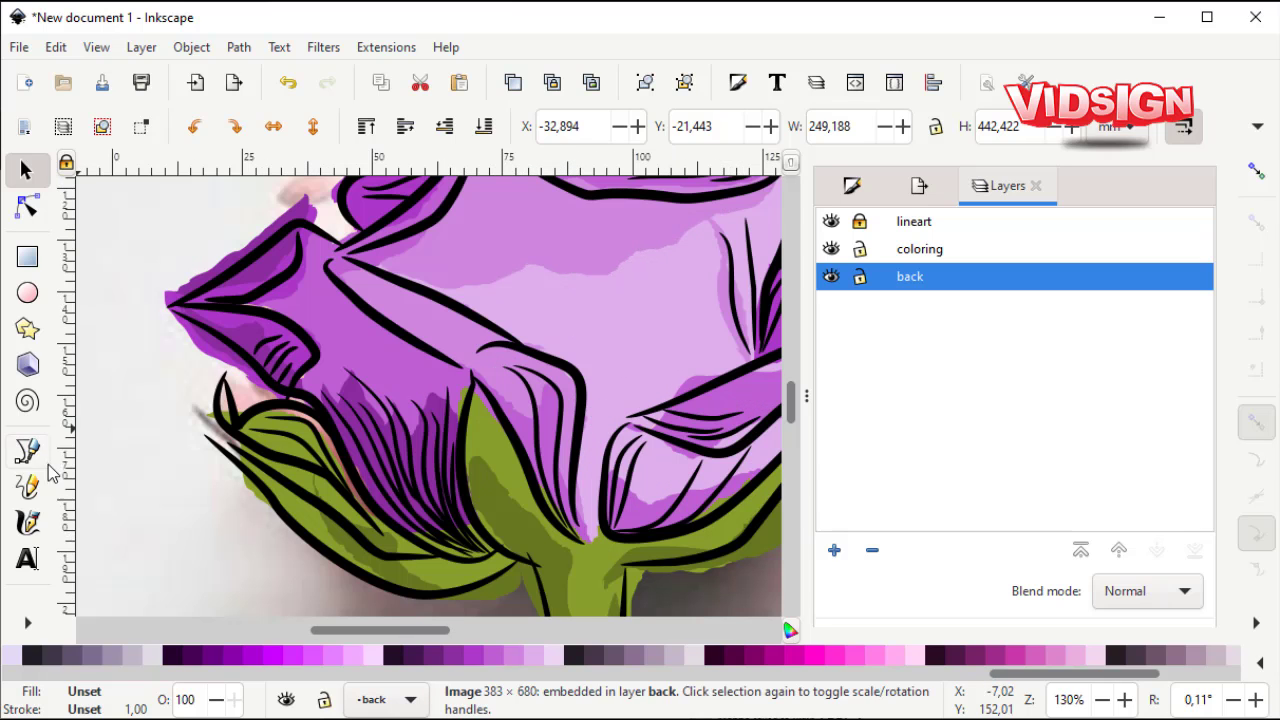
click(27, 487)
scroll(470, 480, right, 3)
drag(474, 505, 490, 350)
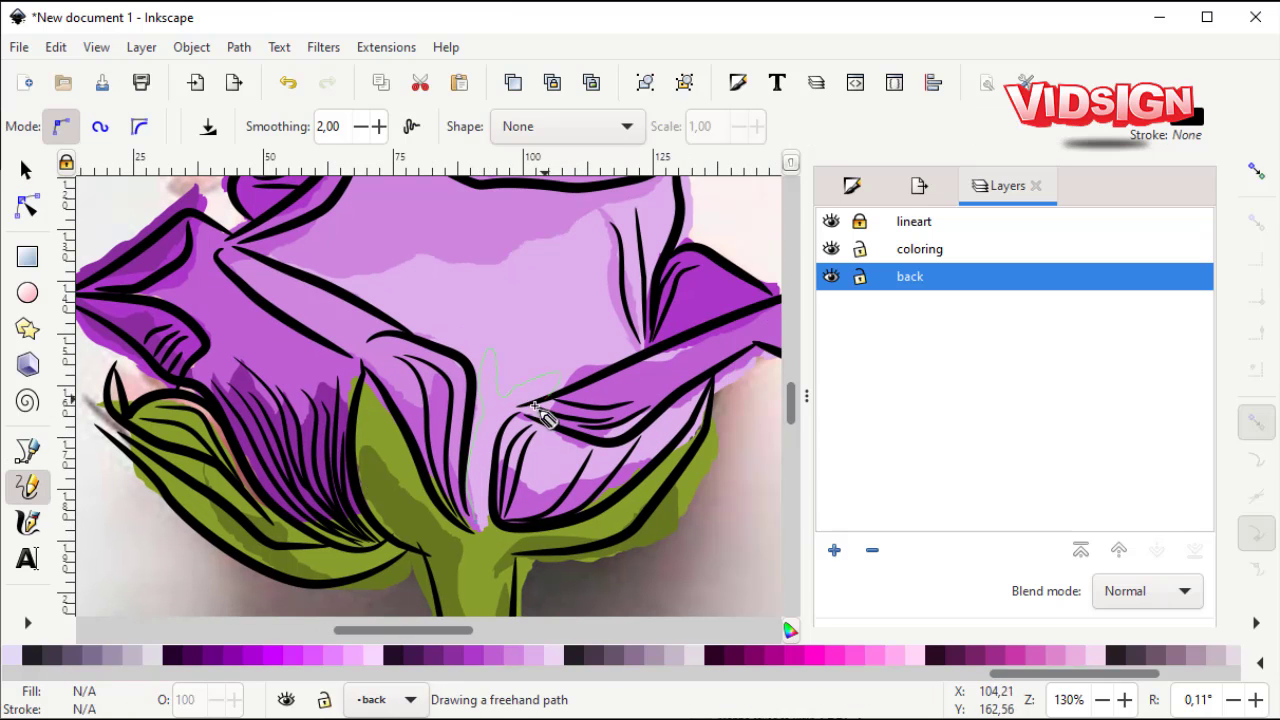
click(858, 252)
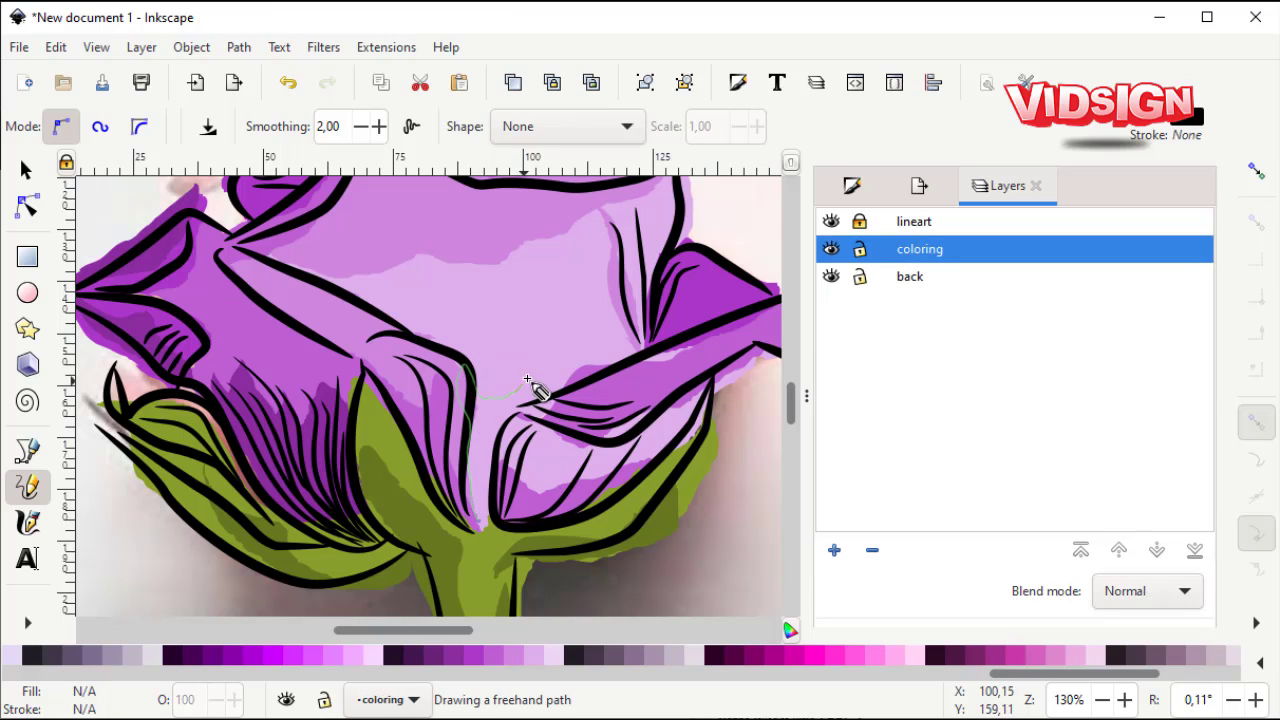
mouse_move(487, 525)
mouse_down()
mouse_move(488, 426)
mouse_move(470, 520)
mouse_up()
click(515, 658)
key(ctrl+z)
click(473, 658)
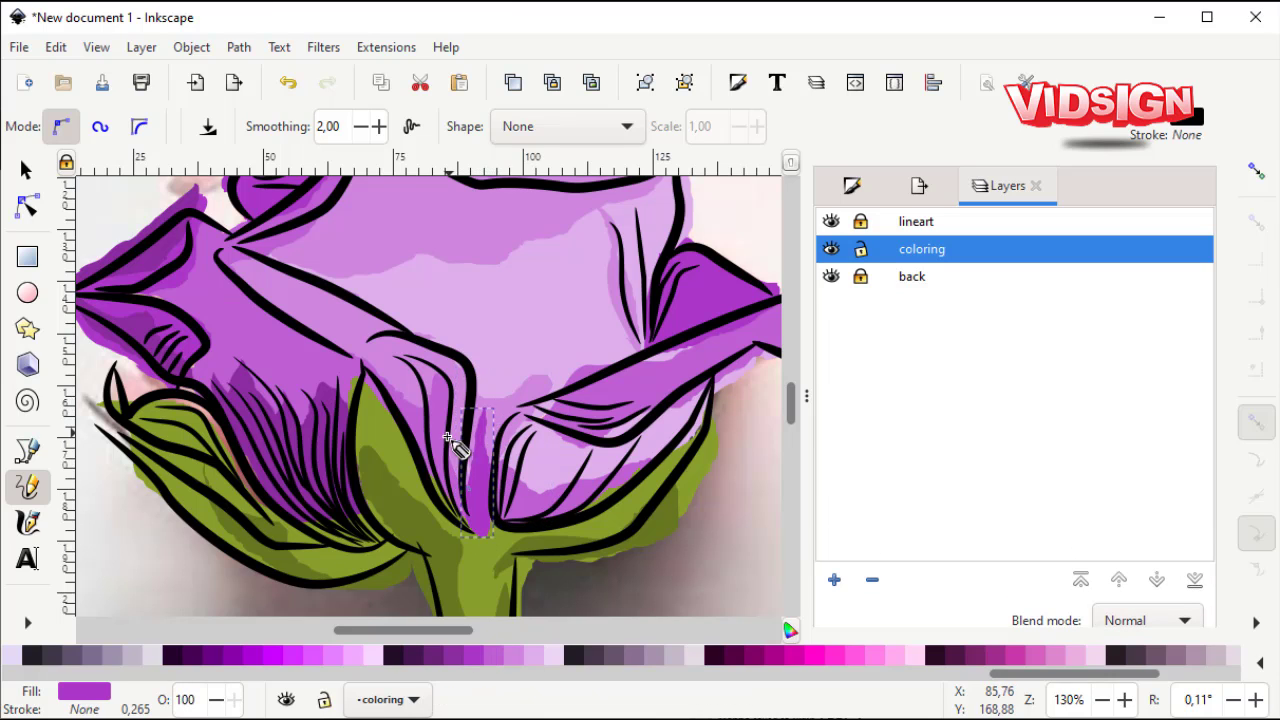
Trace a closed shading shape along the top petal and fill it with purple.
scroll(450, 440, up, 2)
scroll(450, 440, left, 2)
drag(326, 330, 463, 261)
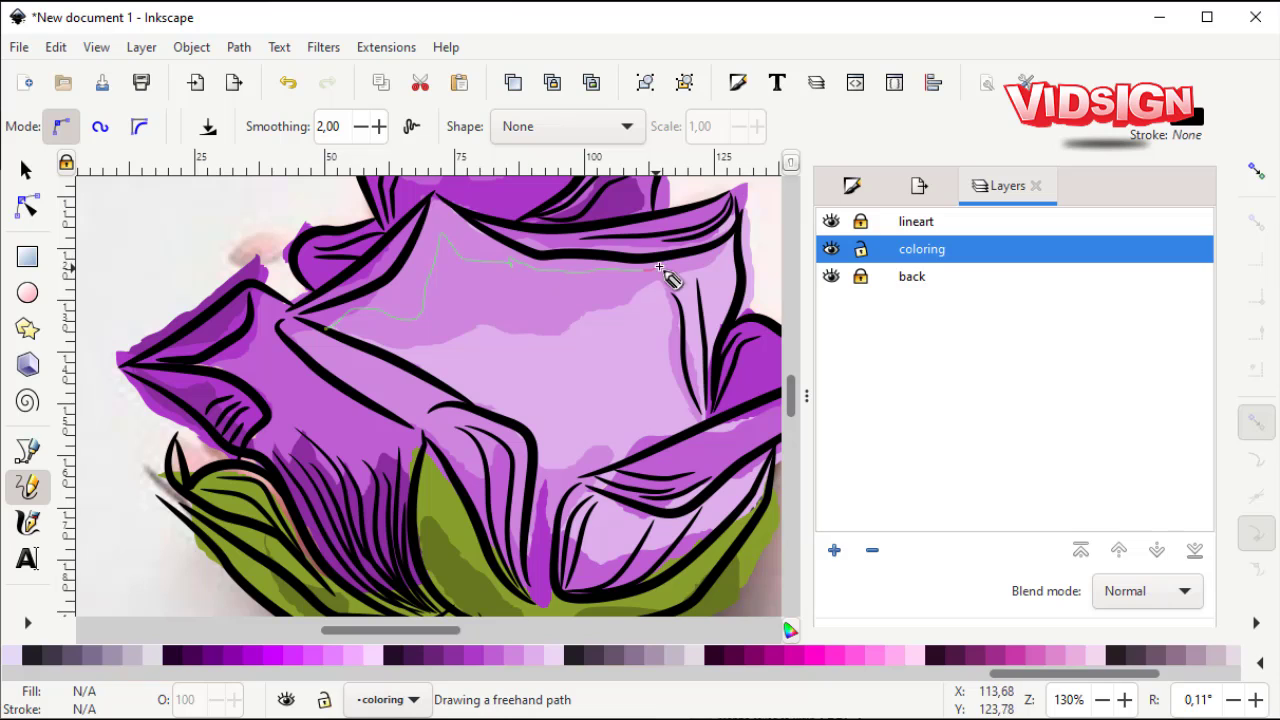
drag(318, 330, 318, 330)
click(501, 657)
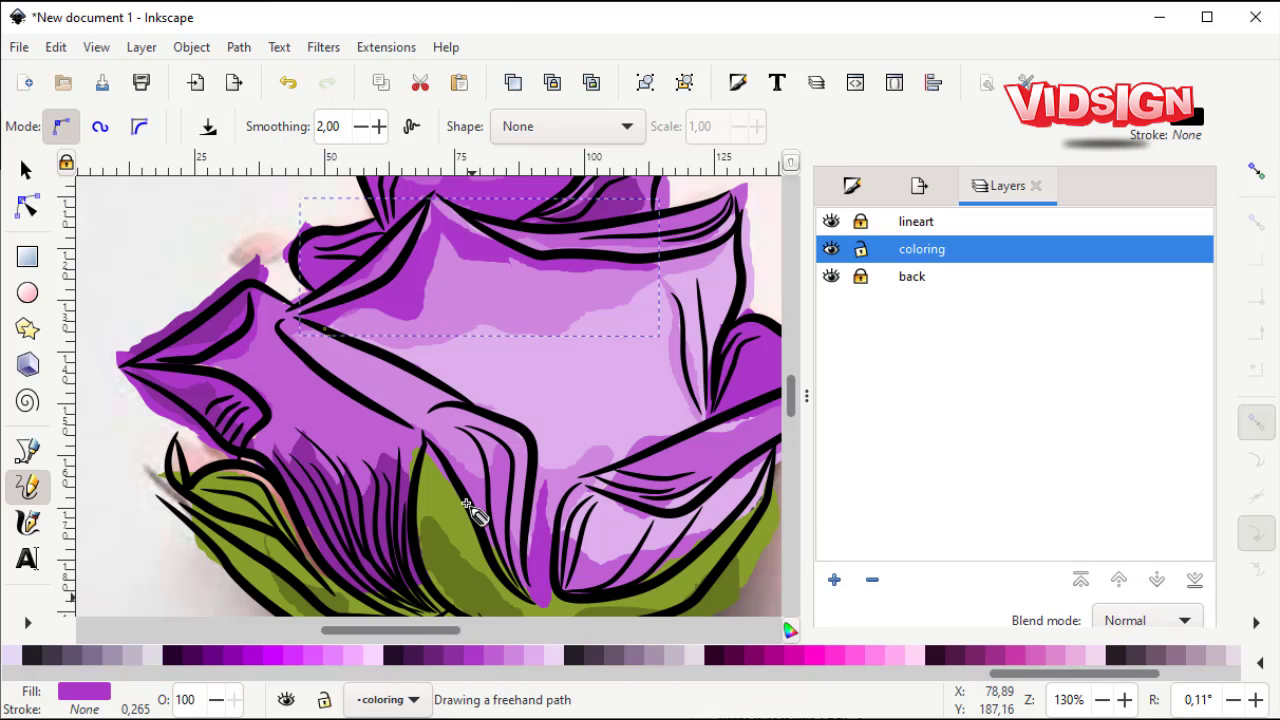
key(s)
scroll(660, 417, down, 4)
scroll(508, 489, down, 1)
scroll(508, 489, down, 2)
Toggle the reference photo layer off and back on to check the colouring.
scroll(529, 416, down, 1)
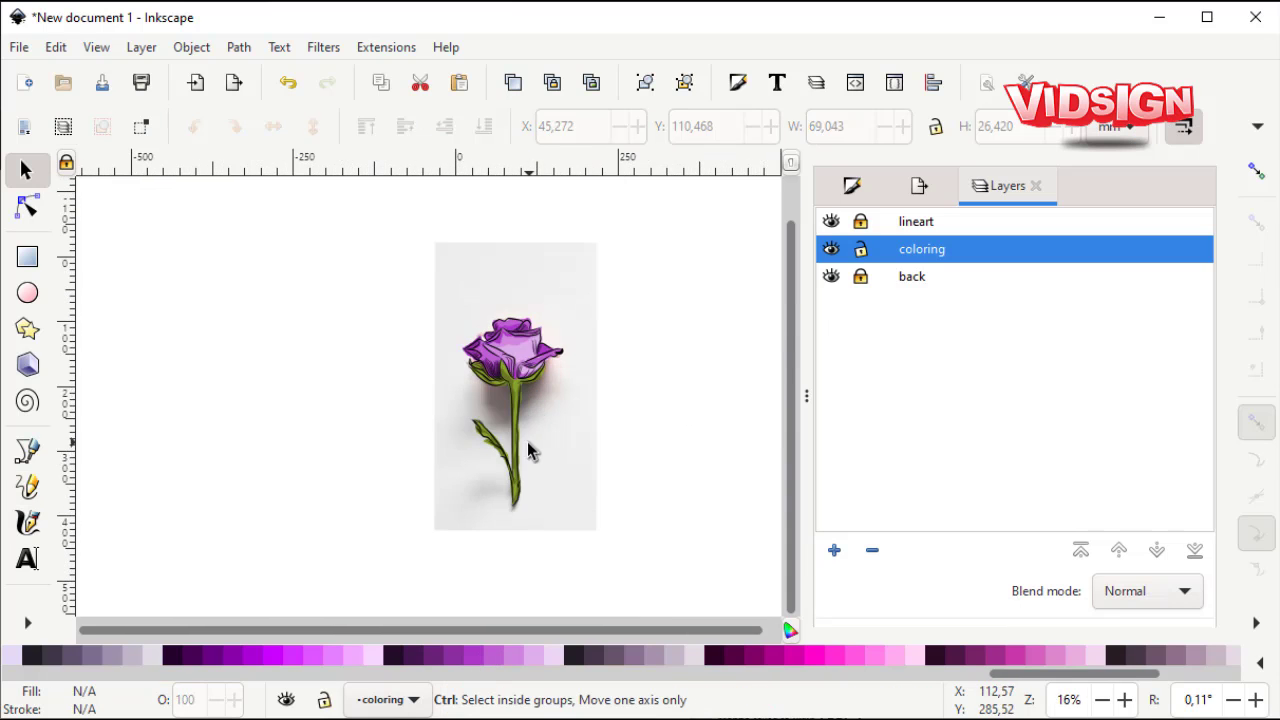
scroll(527, 441, up, 1)
click(831, 277)
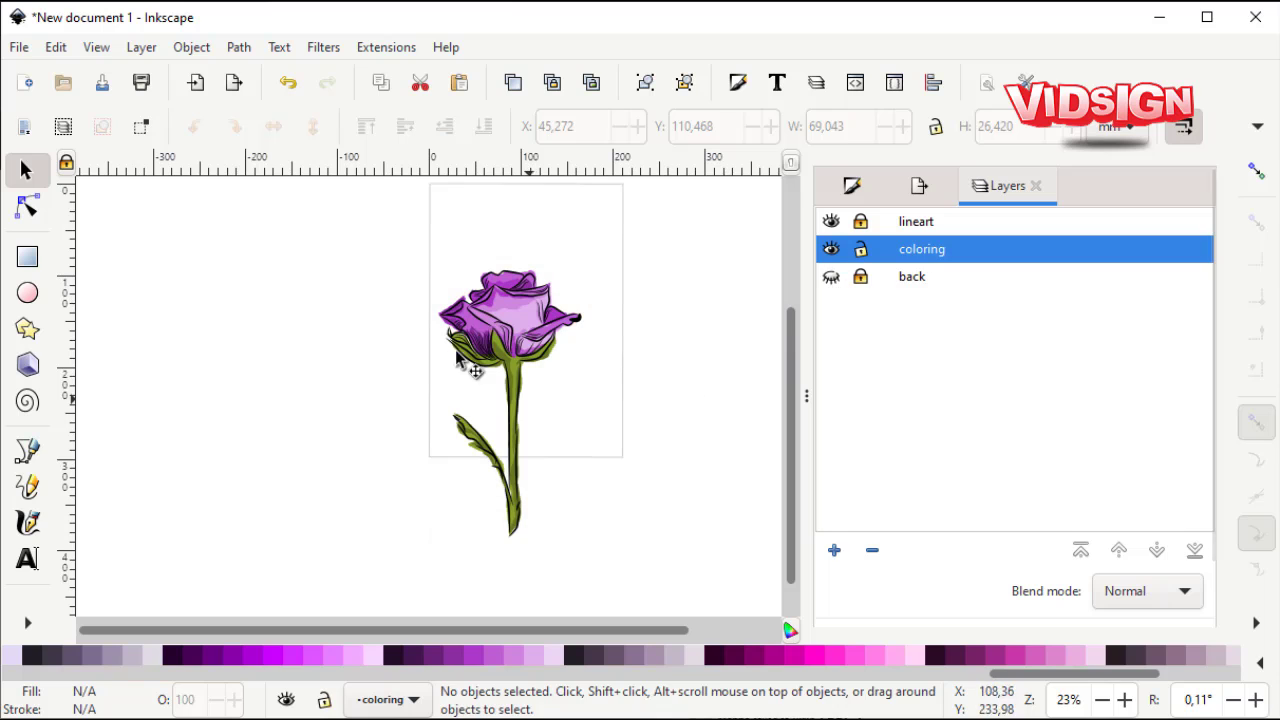
click(831, 277)
scroll(505, 375, down, 1)
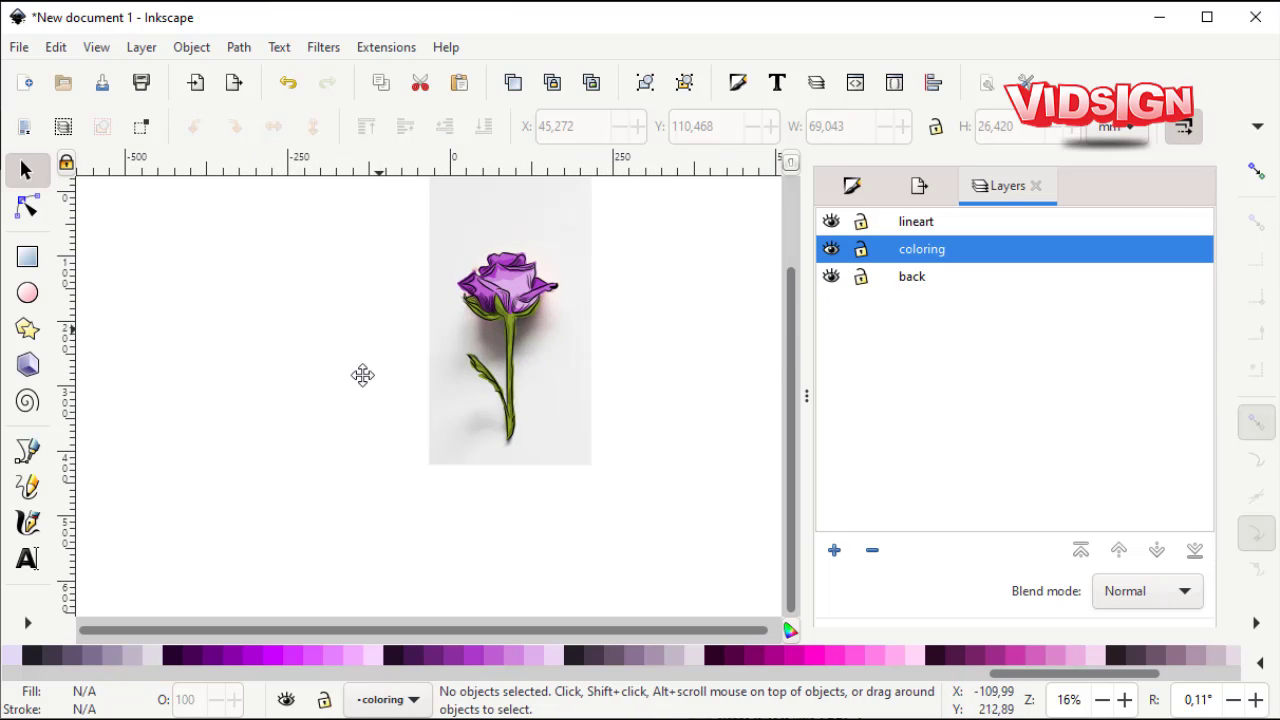
In Document Properties, switch page units to cm and set the page width to 40.
click(19, 47)
click(97, 421)
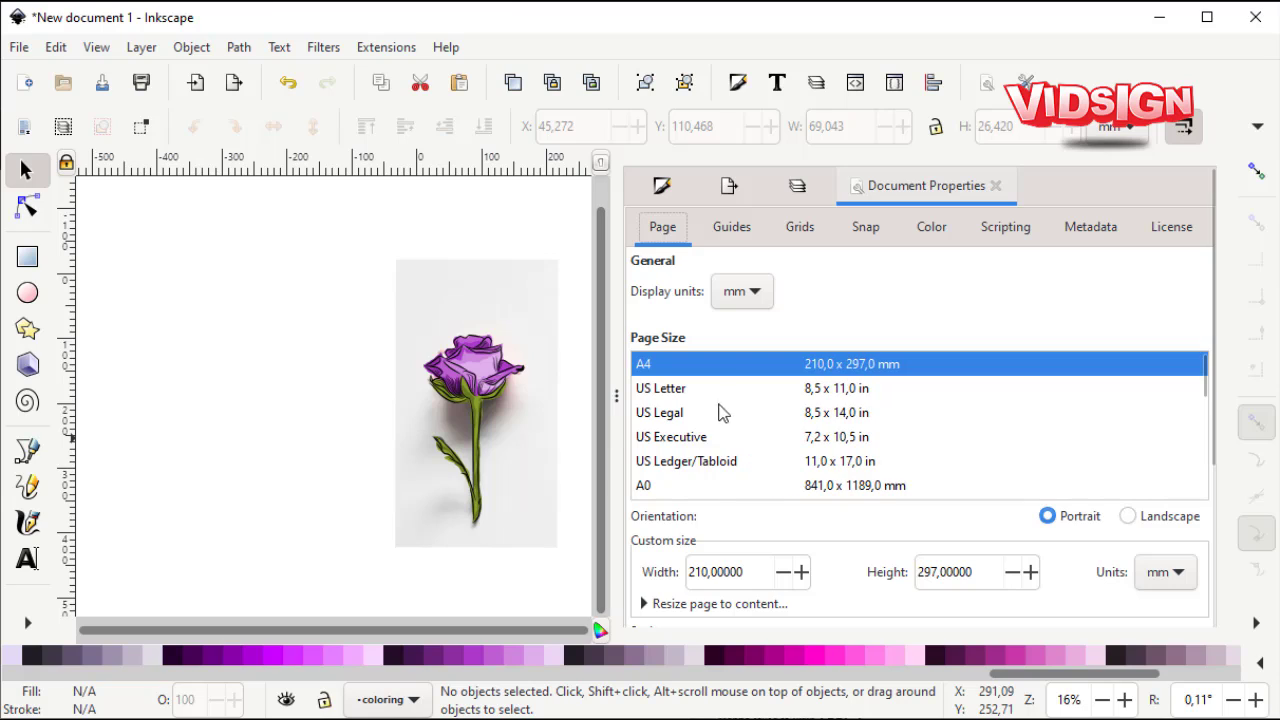
key(space)
key(Up)
key(Up)
key(Up)
key(Up)
key(Return)
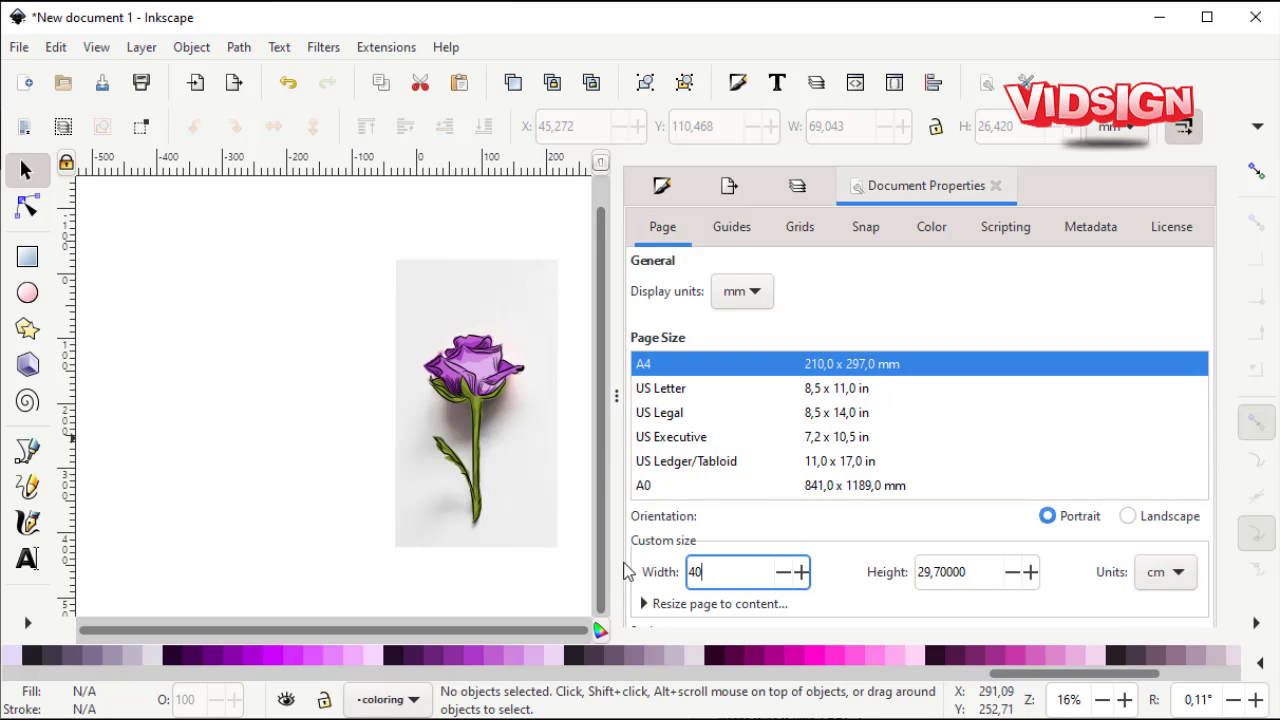
key(Tab)
text(40)
click(995, 185)
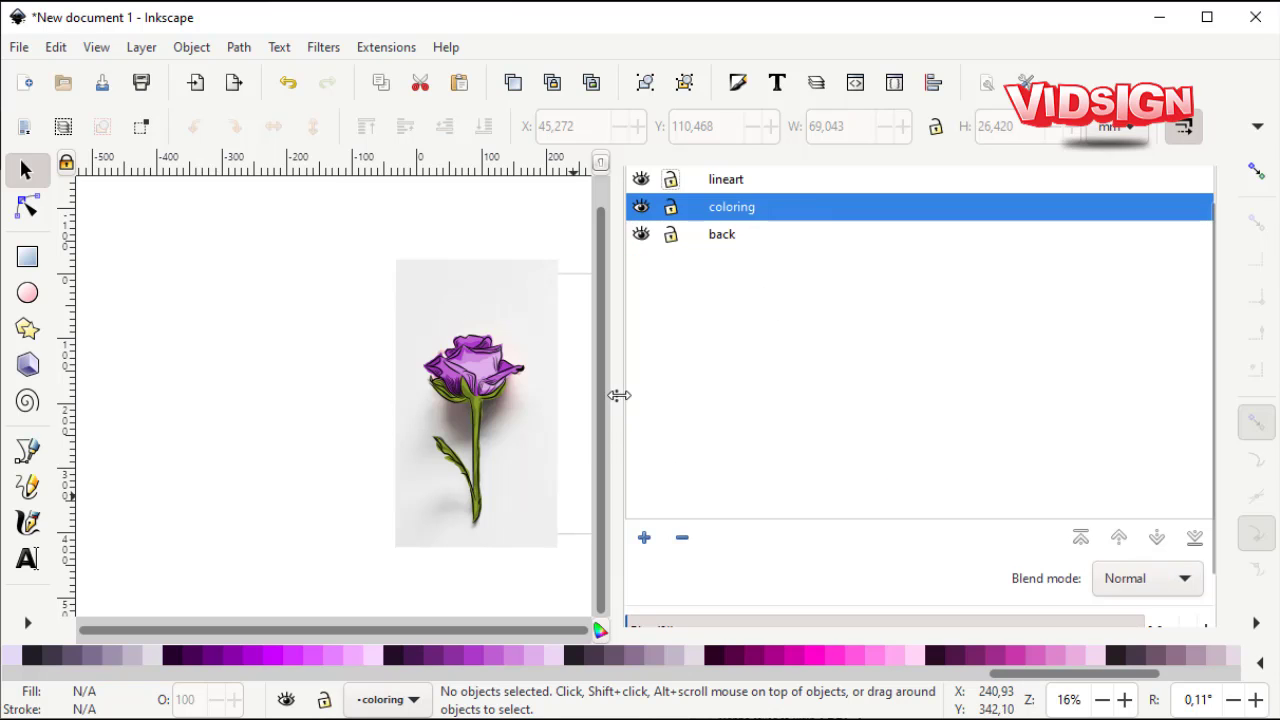
Select the whole drawing, shrink it to about 87% and centre it on the wider page.
drag(619, 395, 1210, 397)
drag(323, 217, 600, 570)
drag(530, 450, 600, 450)
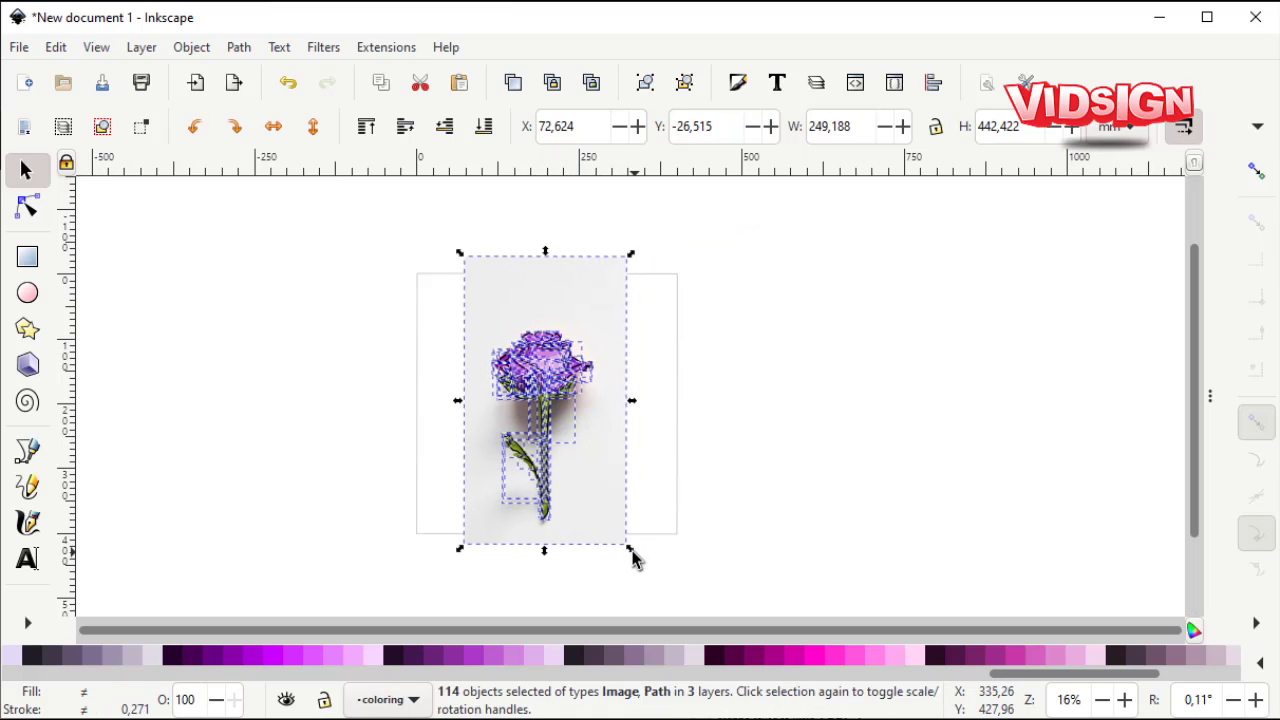
drag(632, 558, 620, 543)
drag(600, 414, 606, 420)
key(Escape)
Hide the reference photo layer and zoom in on the rose.
scroll(560, 428, up, 1)
scroll(431, 309, up, 1)
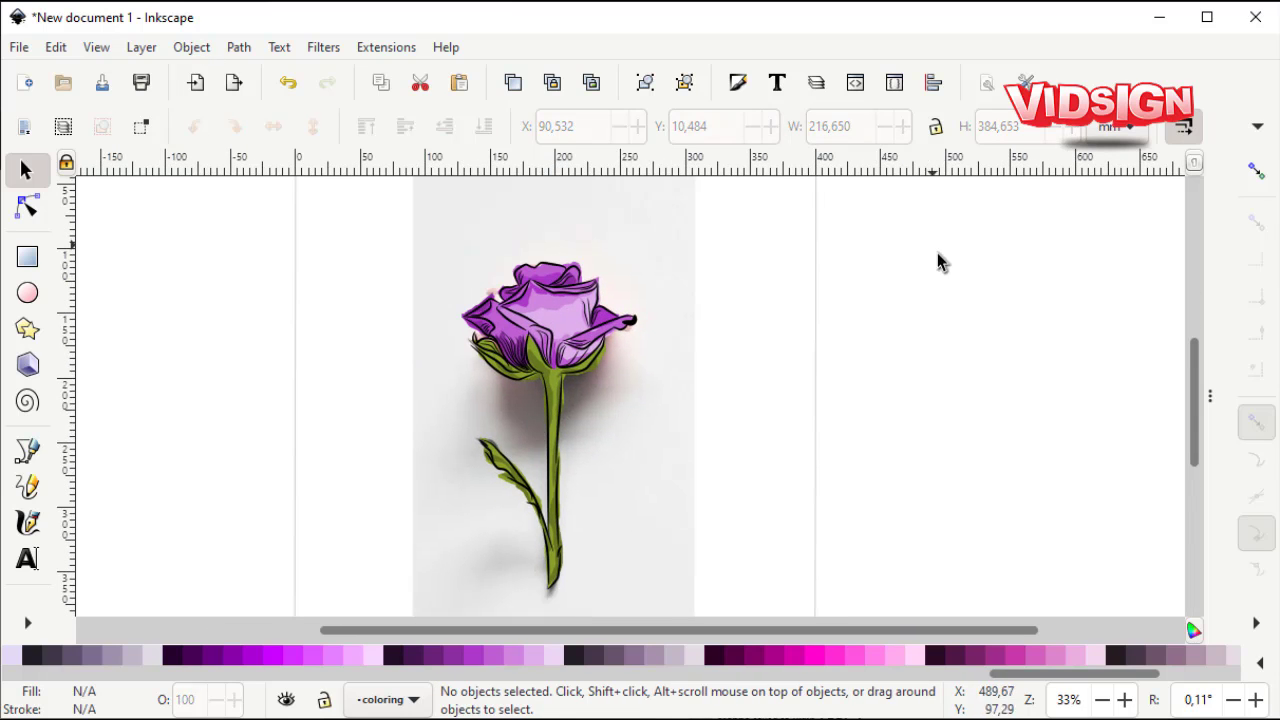
key(ctrl+shift+l)
click(831, 234)
scroll(576, 464, down, 2)
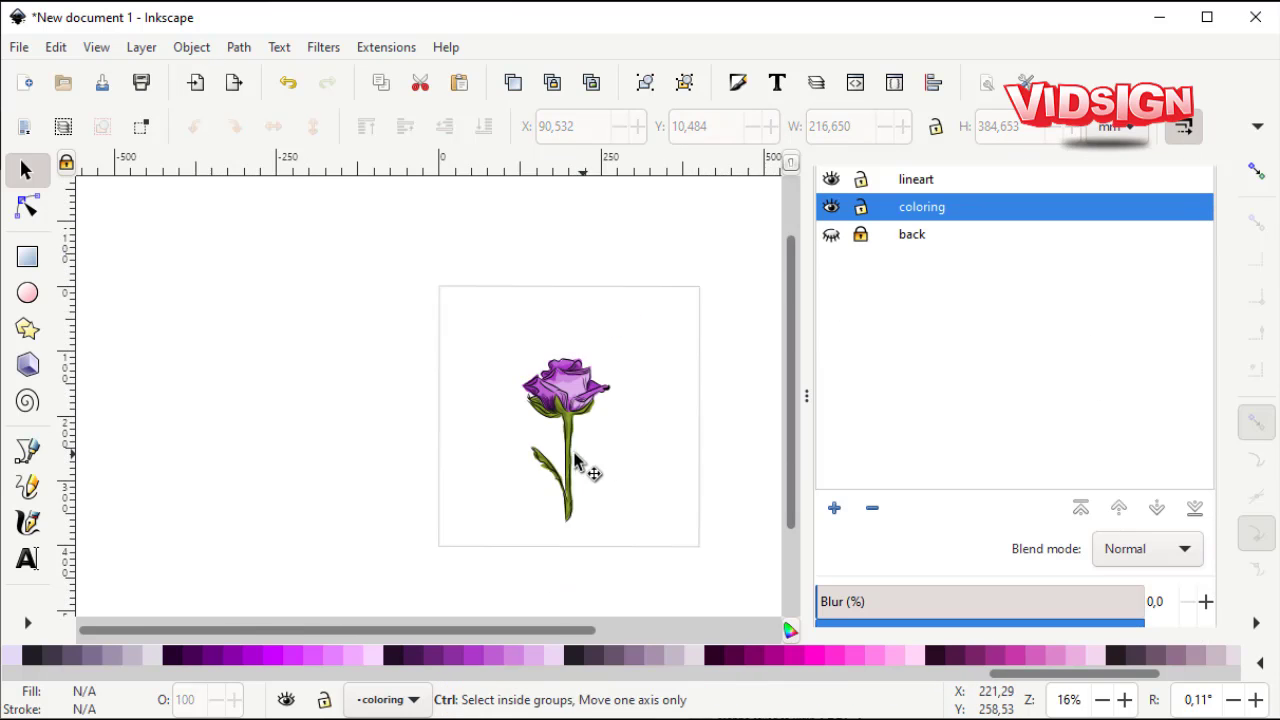
scroll(574, 466, up, 1)
key(ctrl+shift+l)
key(z)
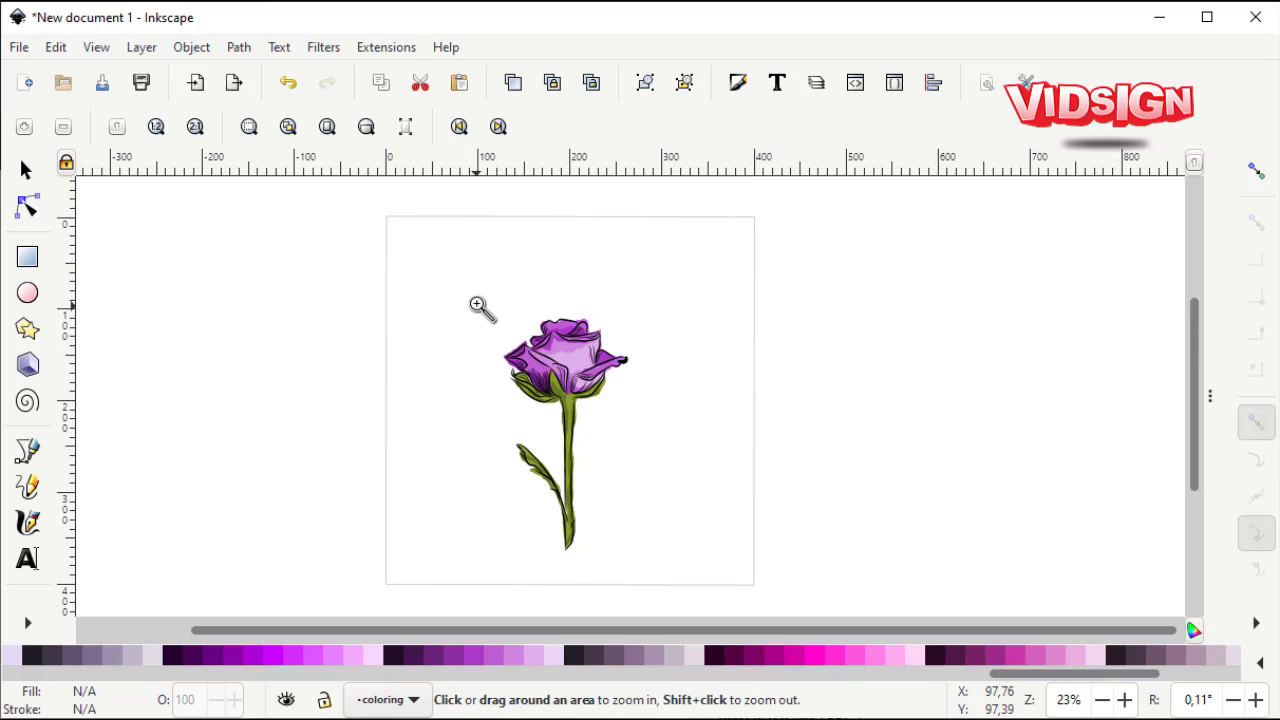
drag(480, 306, 646, 571)
key(s)
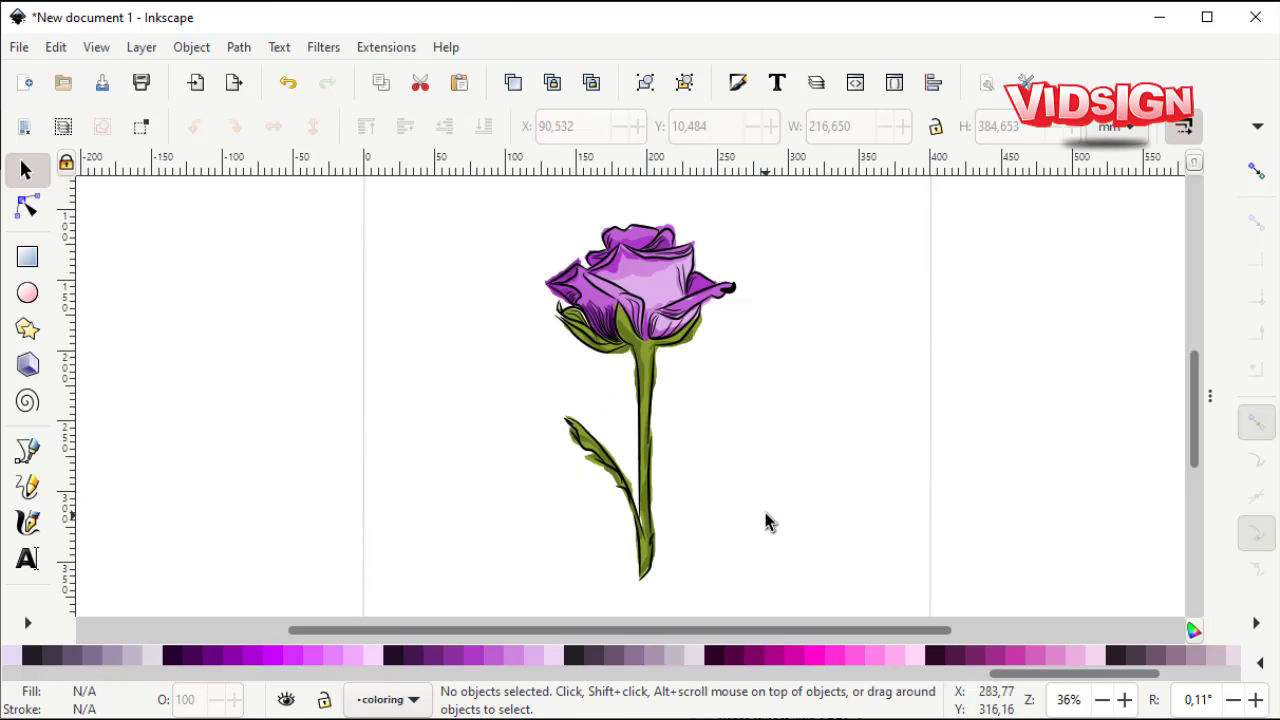